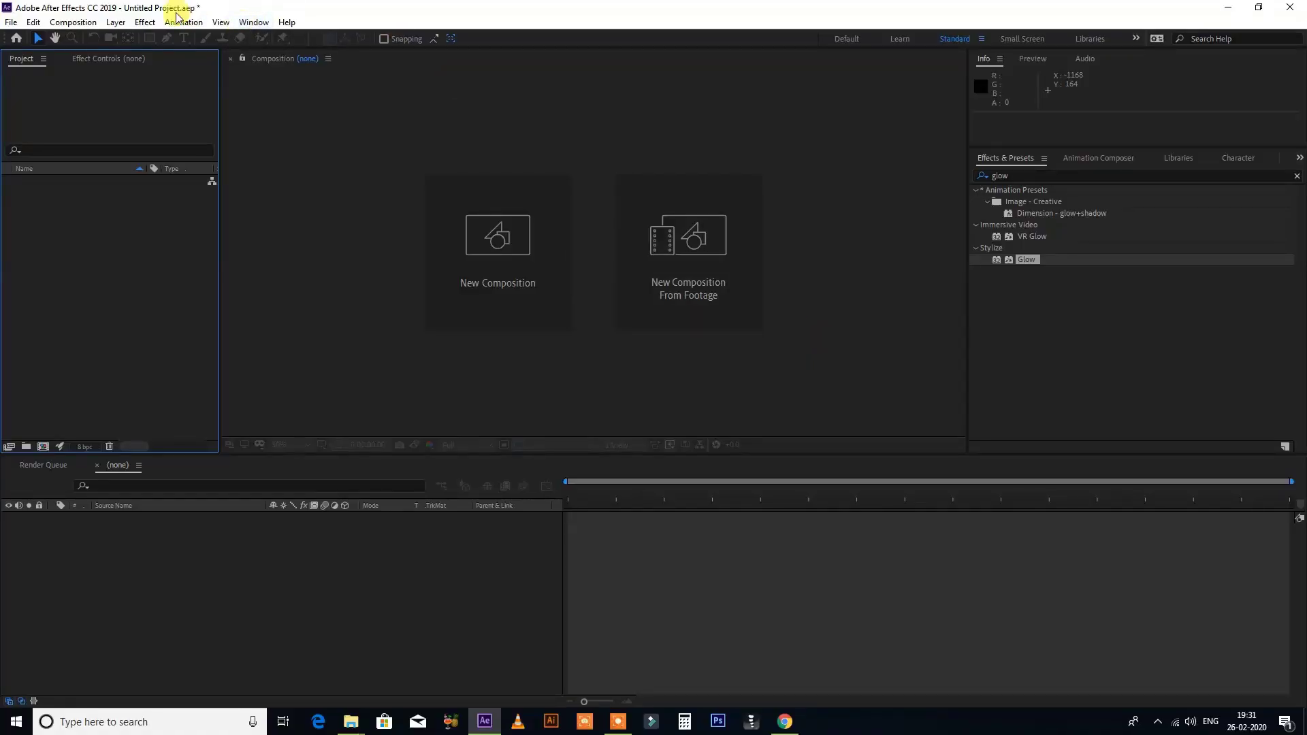
- Create a new 1920x1080 composition, Comp 1
click(95, 21)
click(106, 38)
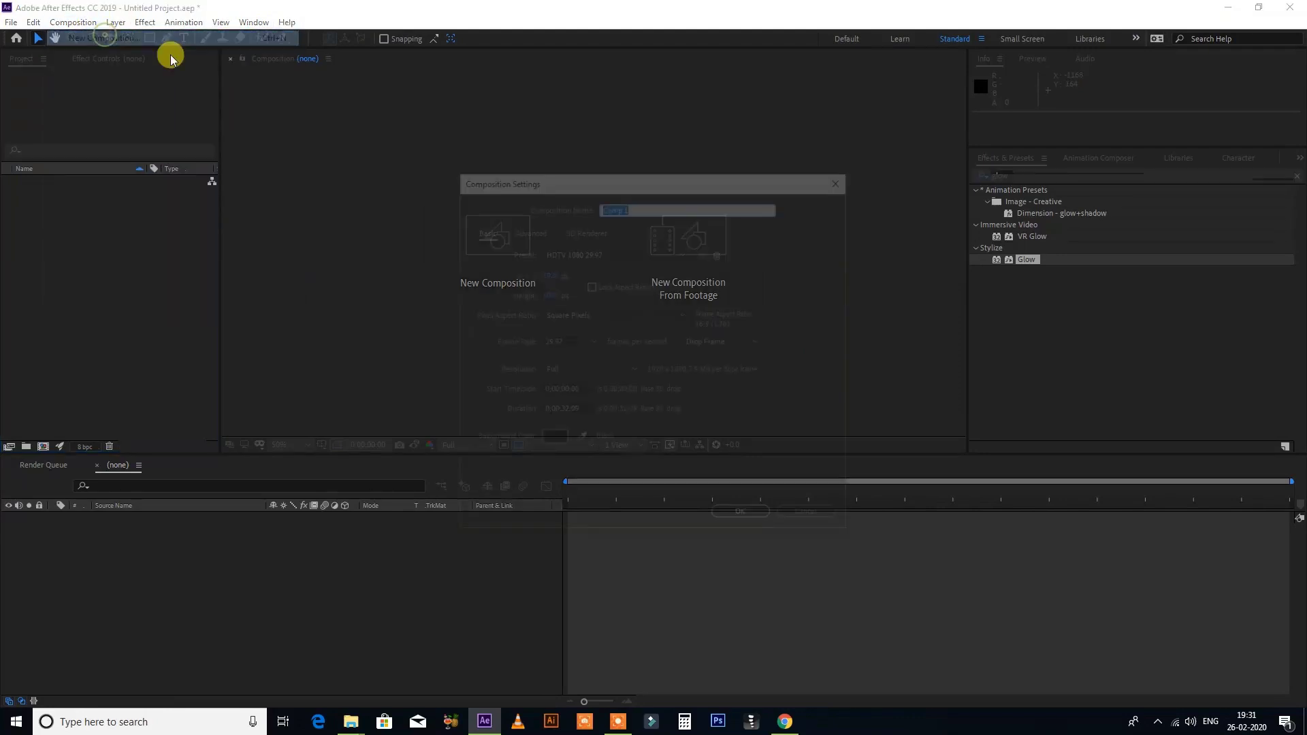
click(747, 518)
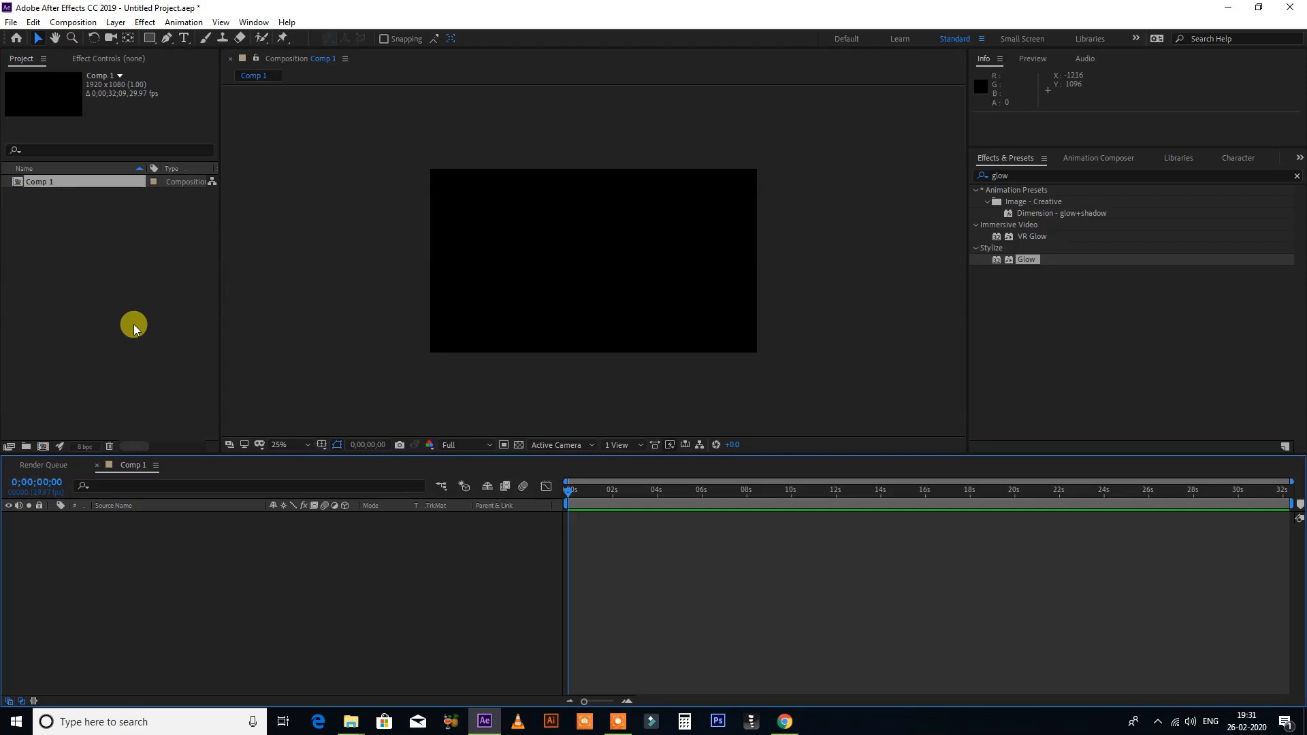
- Import the sparkle PNG and add it as a layer in Comp 1 at 50% view
double_click(134, 324)
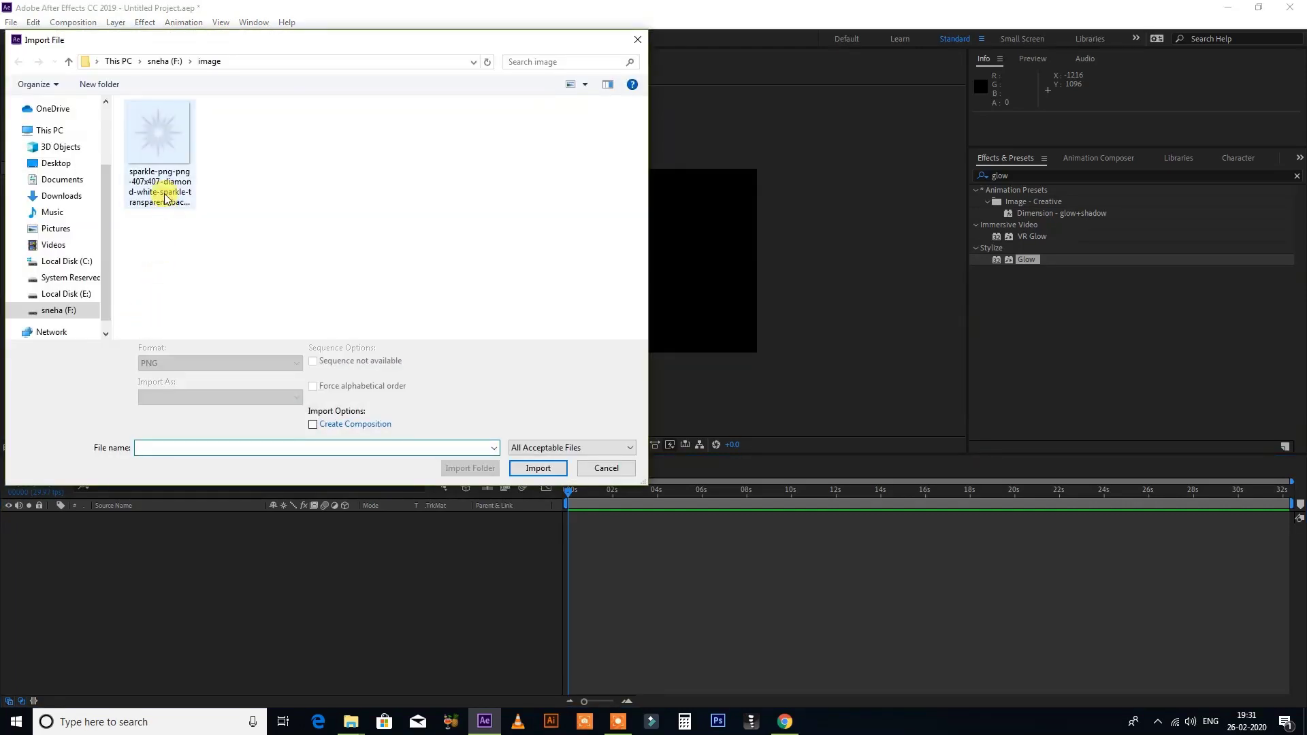
click(165, 198)
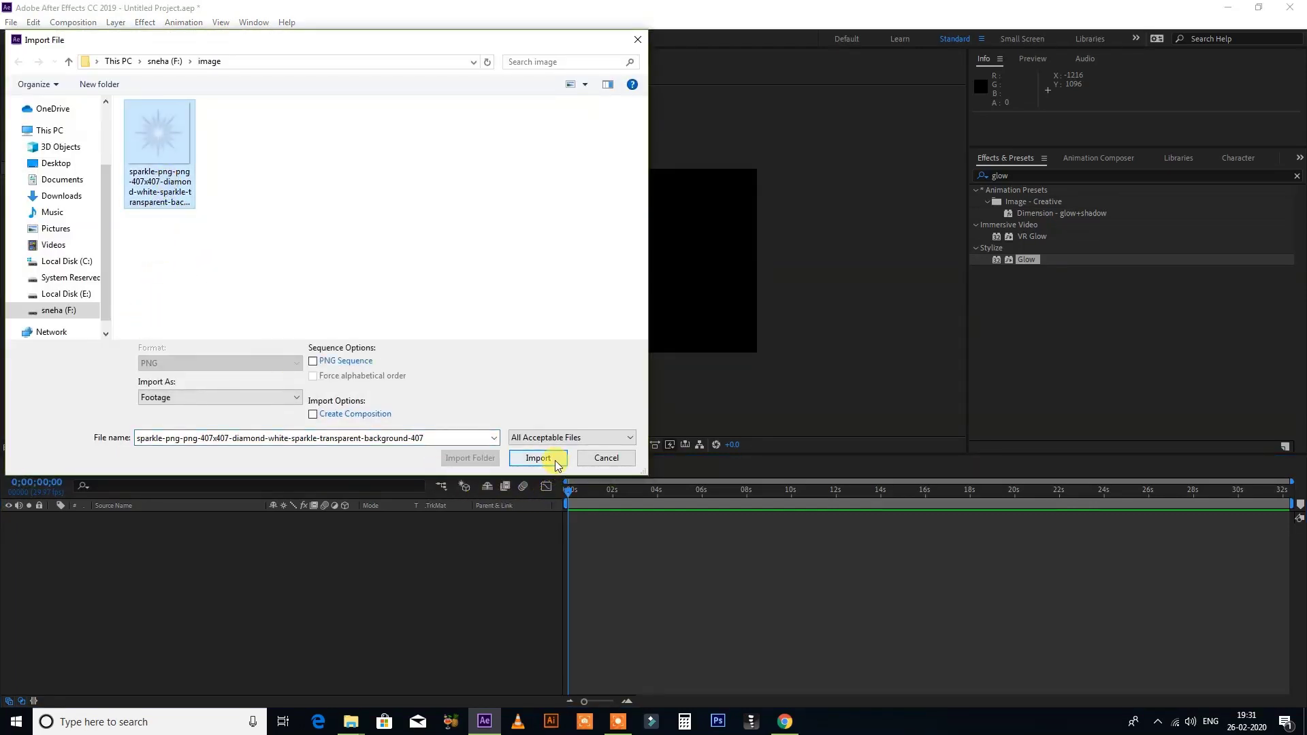
click(555, 464)
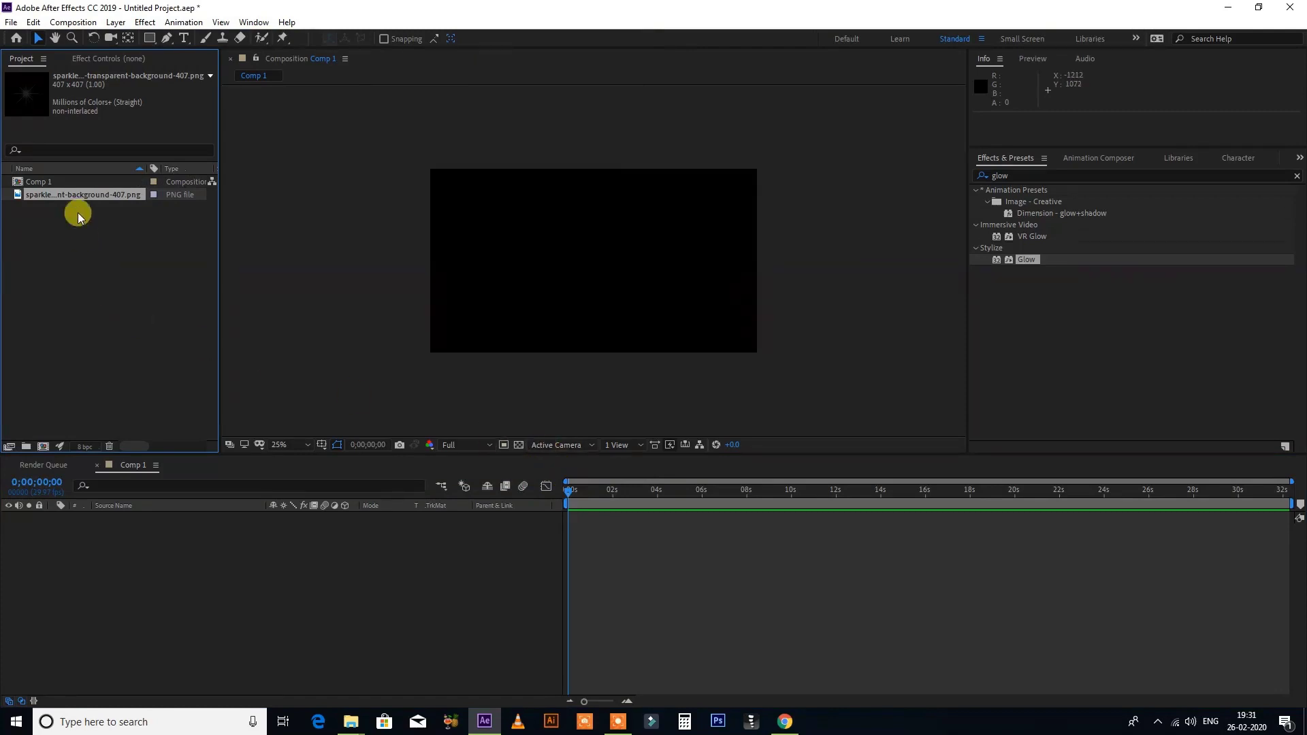
drag(76, 193, 201, 602)
key(period)
key(period)
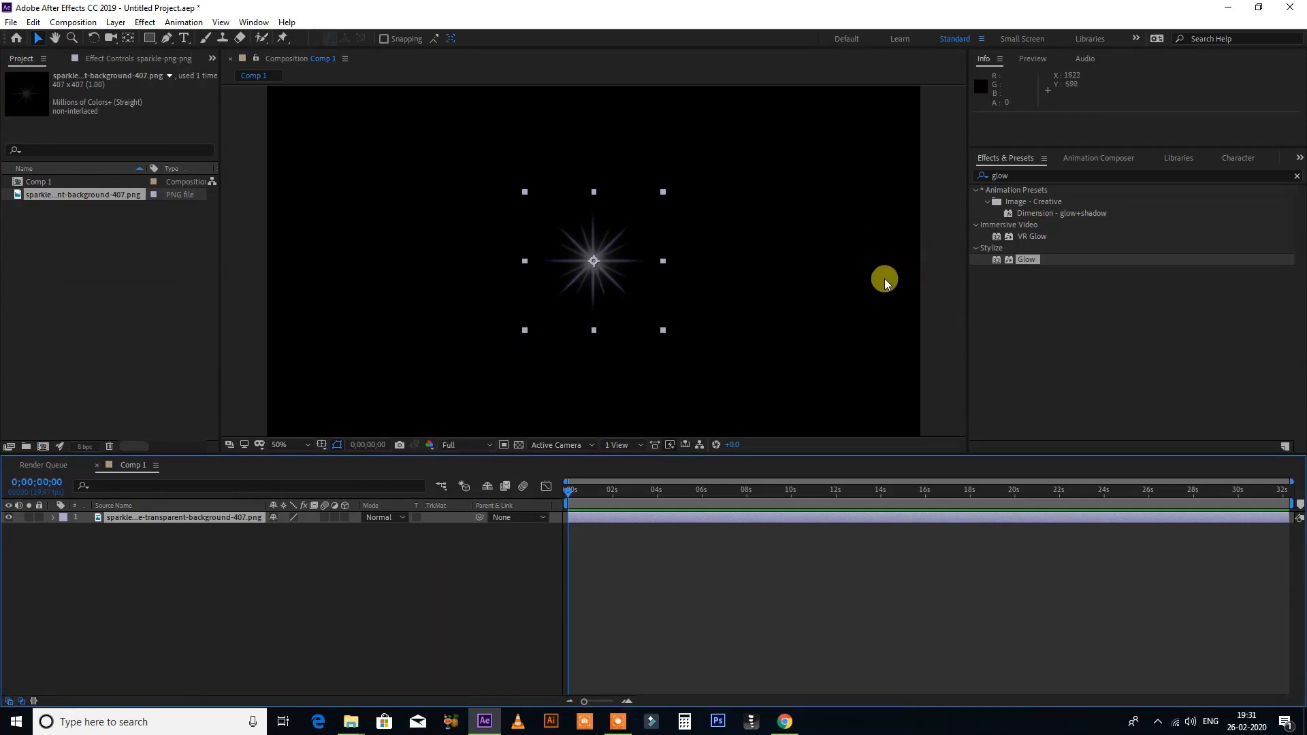
- Apply the Glow effect to the sparkle layer
double_click(1027, 260)
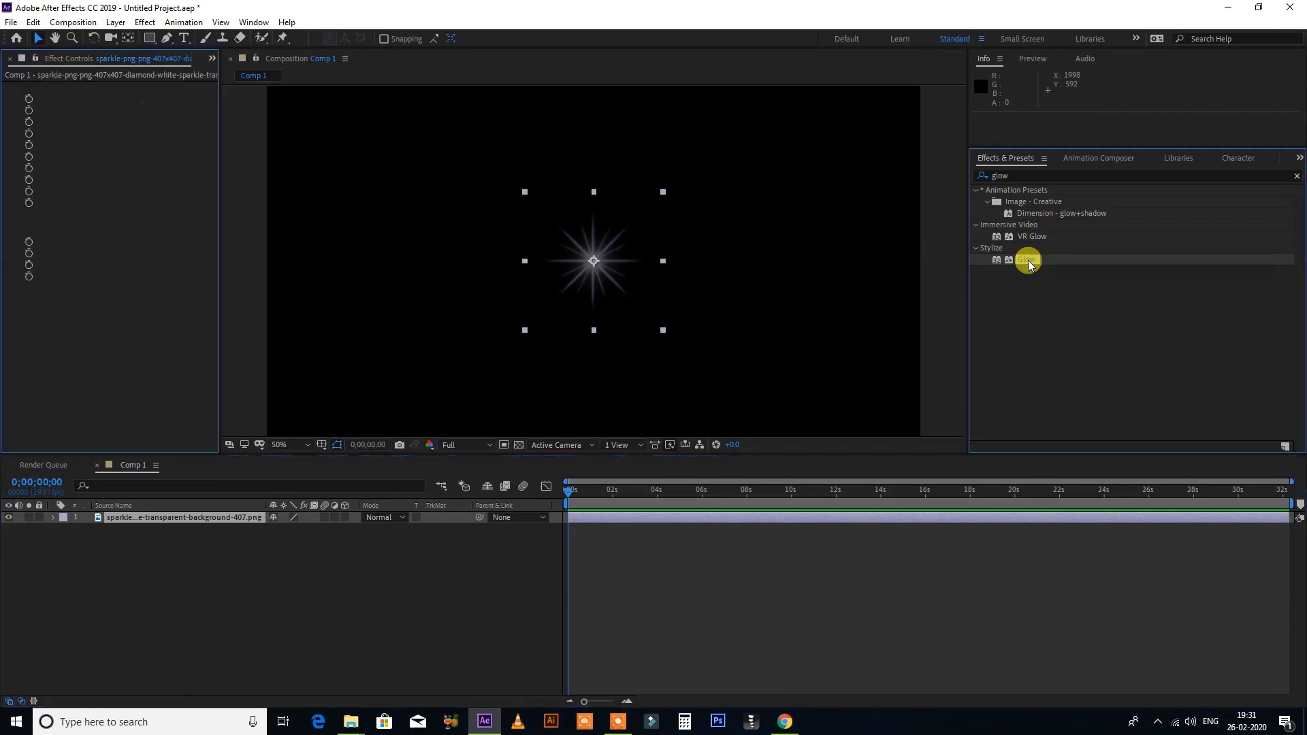
key(comma)
key(comma)
key(comma)
key(period)
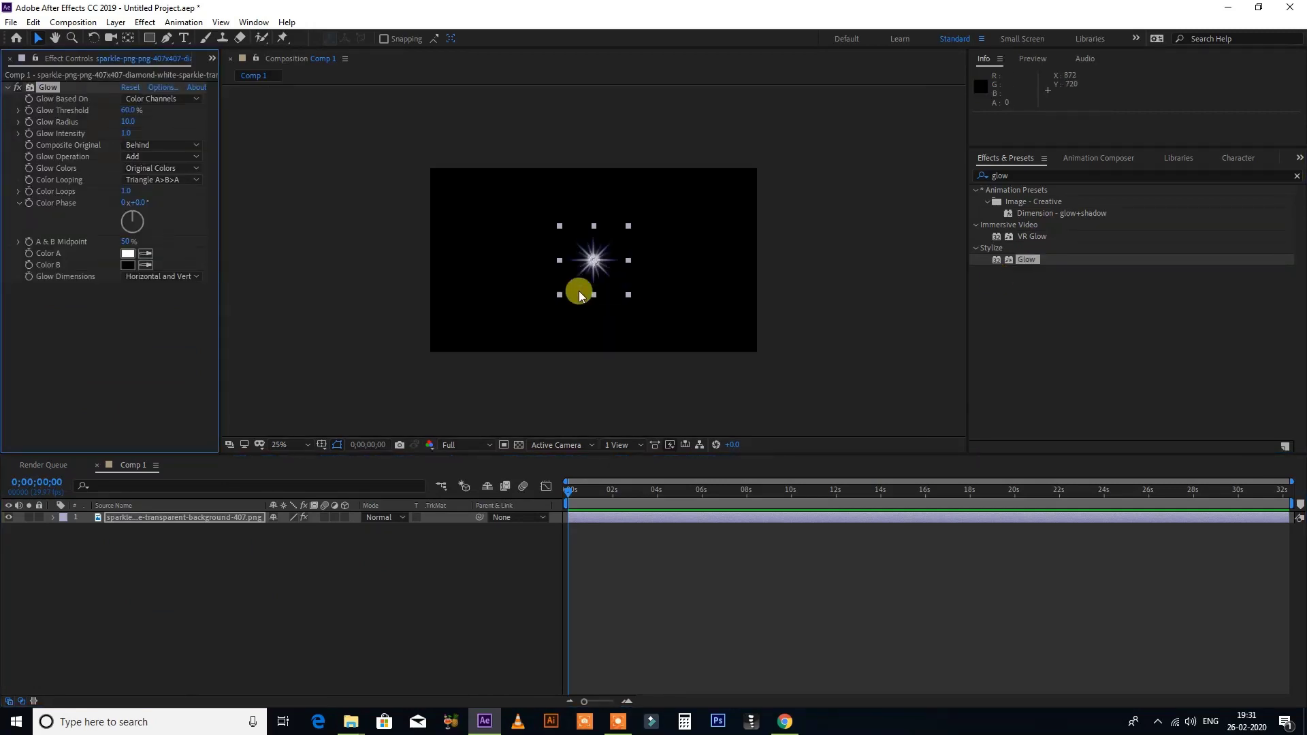
key(period)
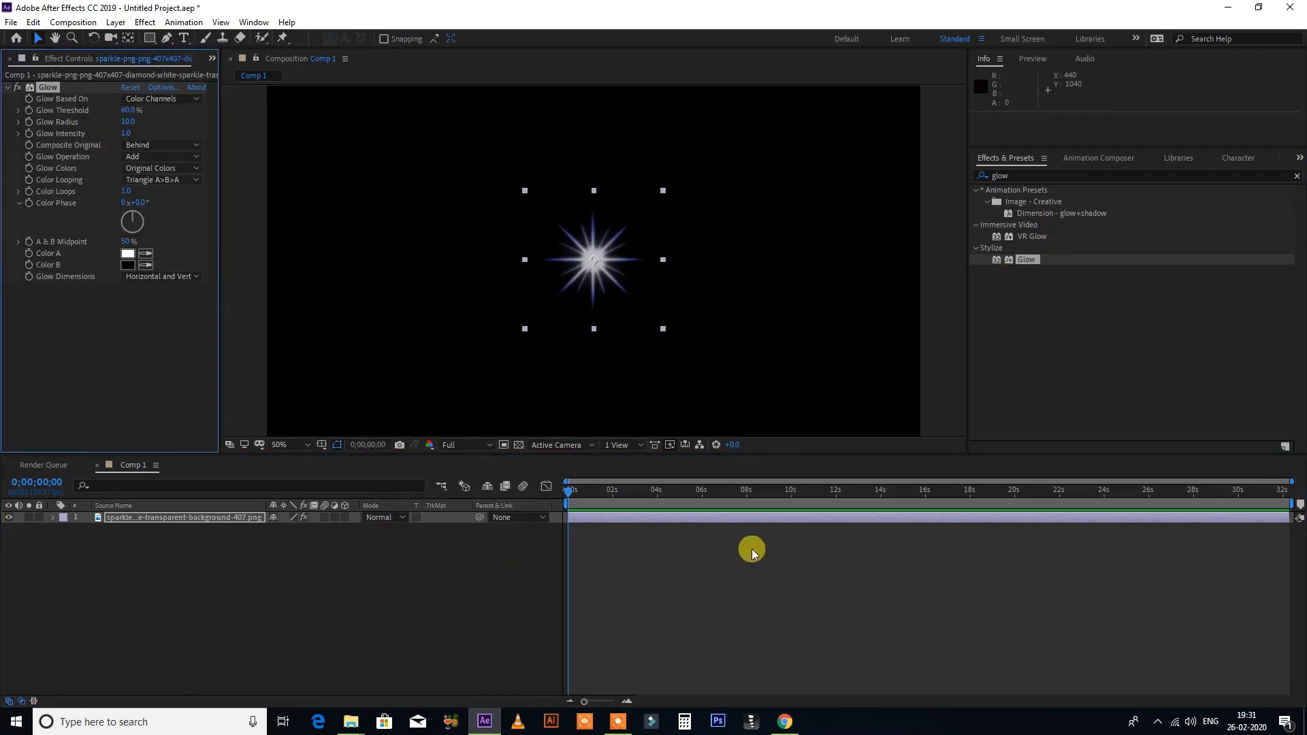
- Trim the comp to an 8-second work area and return the playhead to 0
click(715, 492)
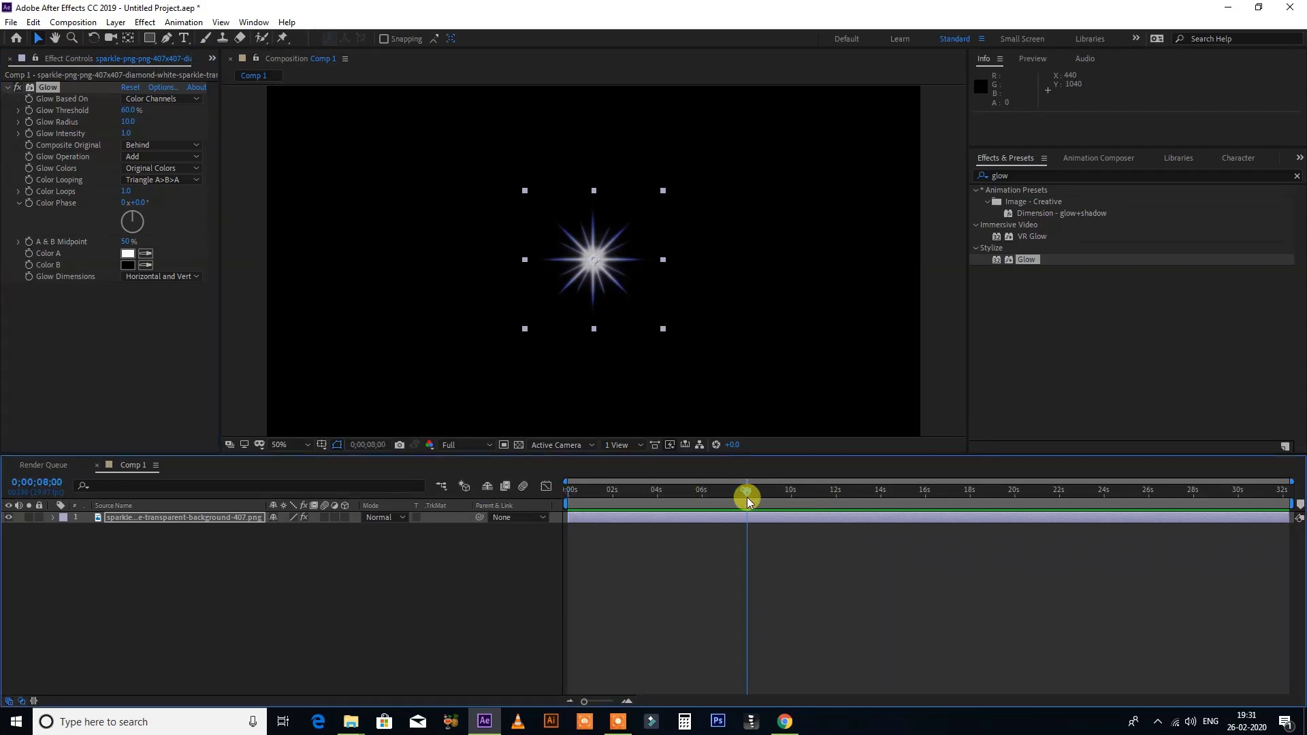
key(n)
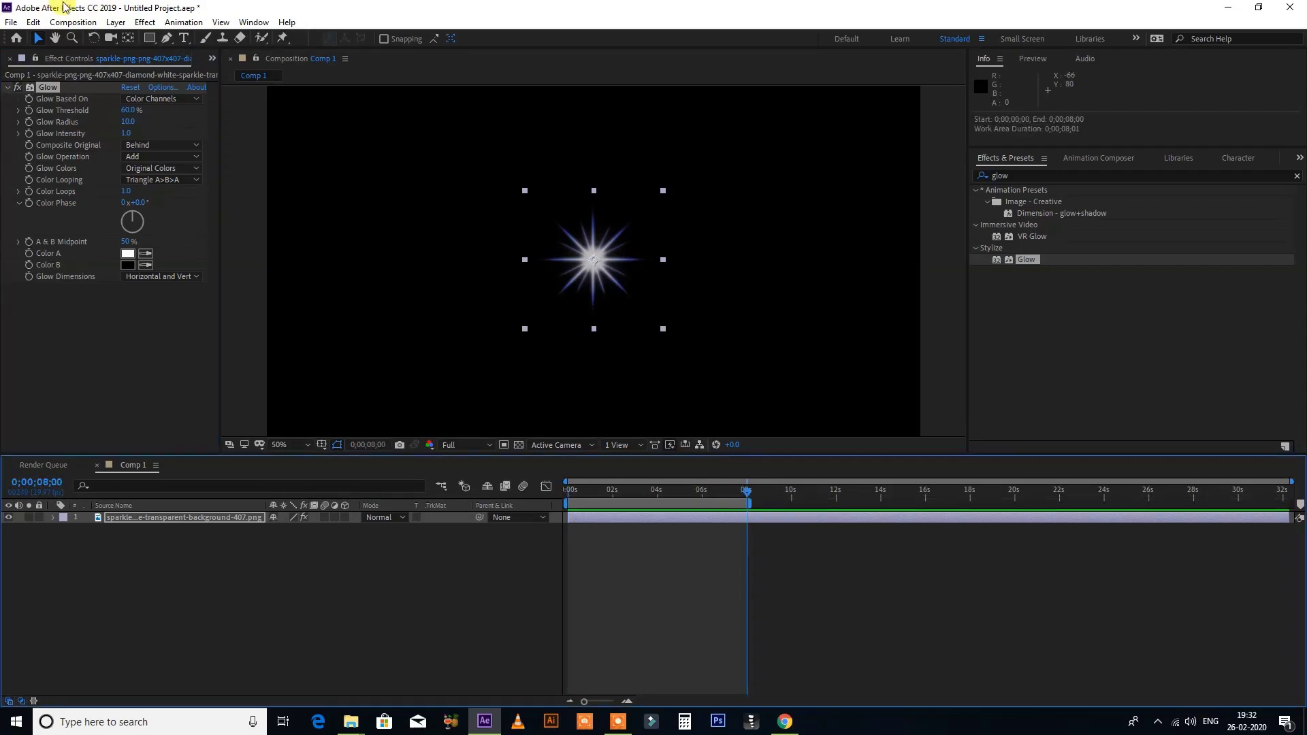
click(89, 23)
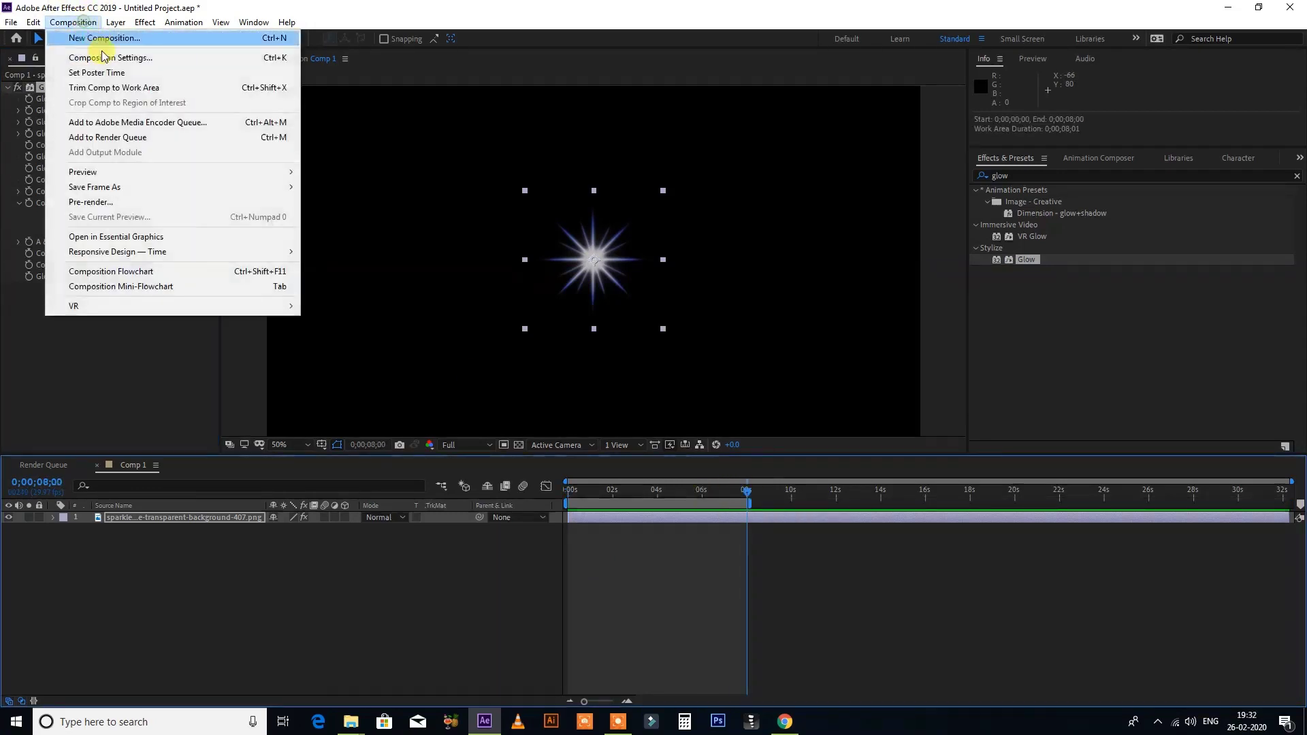
click(136, 88)
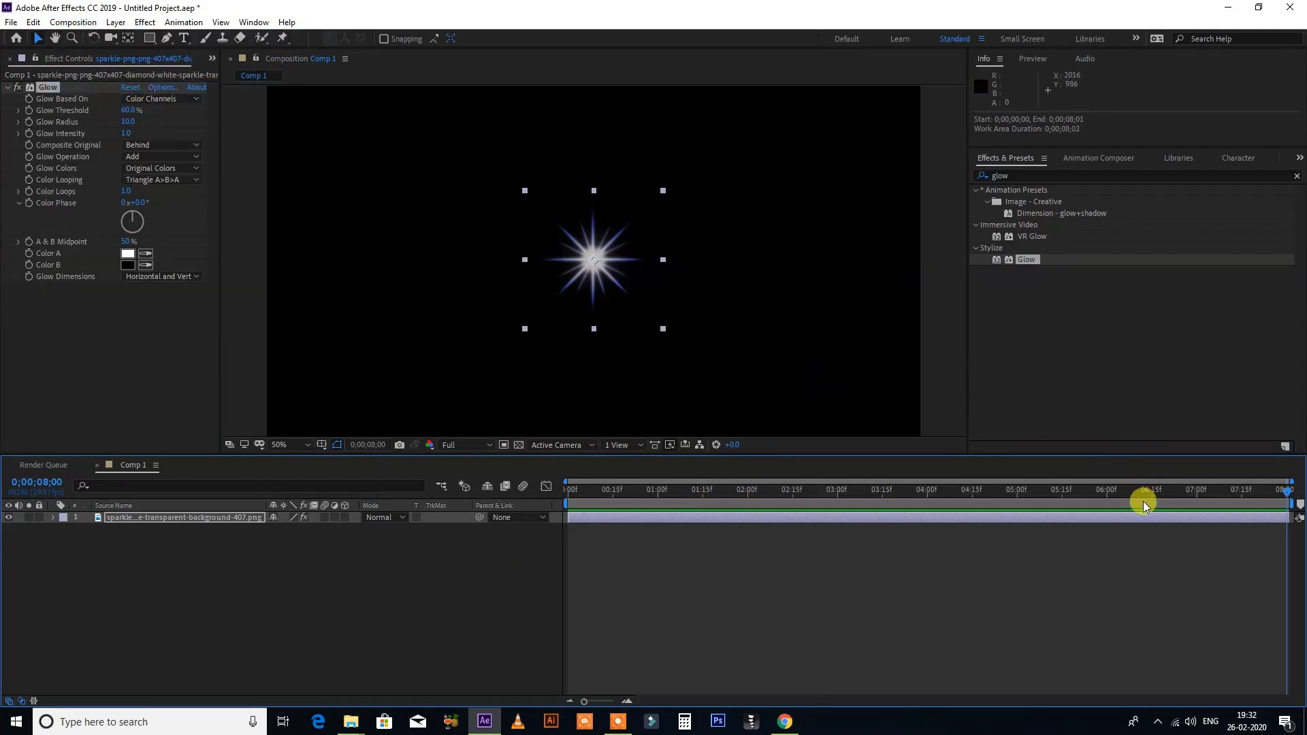
drag(1143, 505, 286, 507)
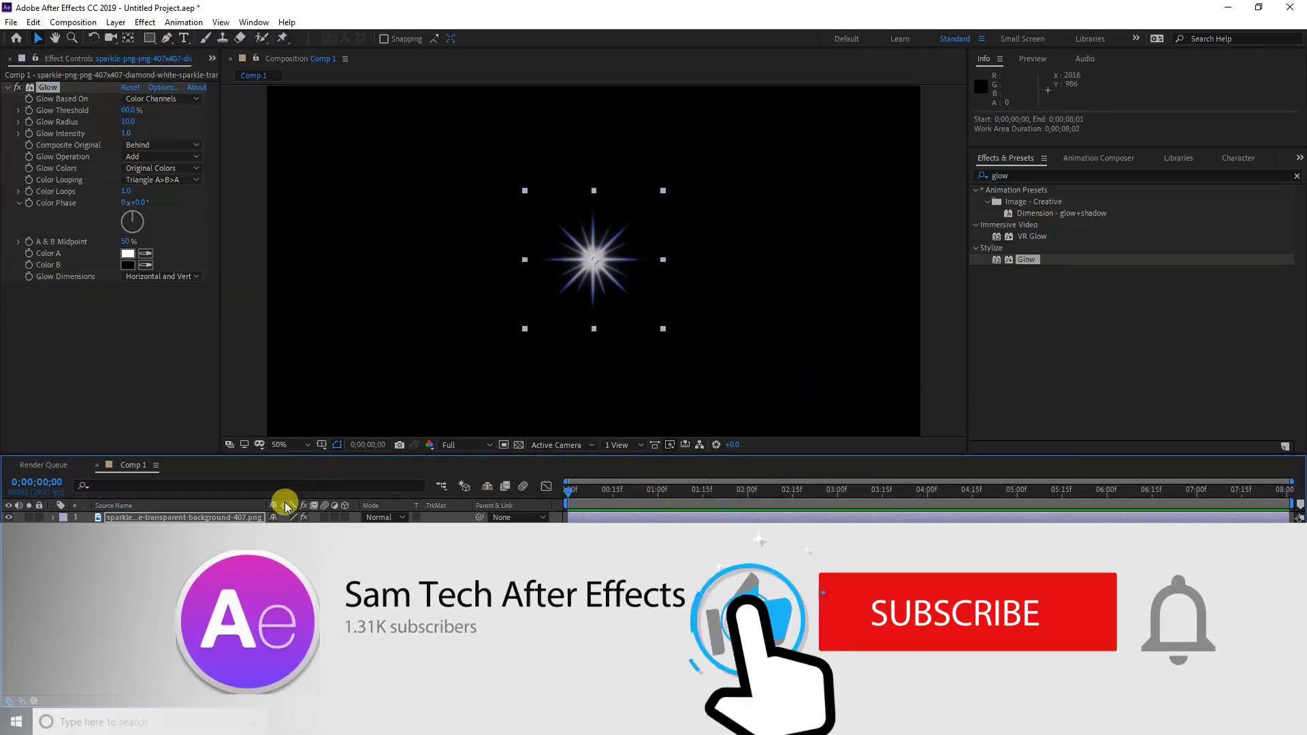
- Set the sparkle's Scale to 27% and set its first Scale keyframe
key(s)
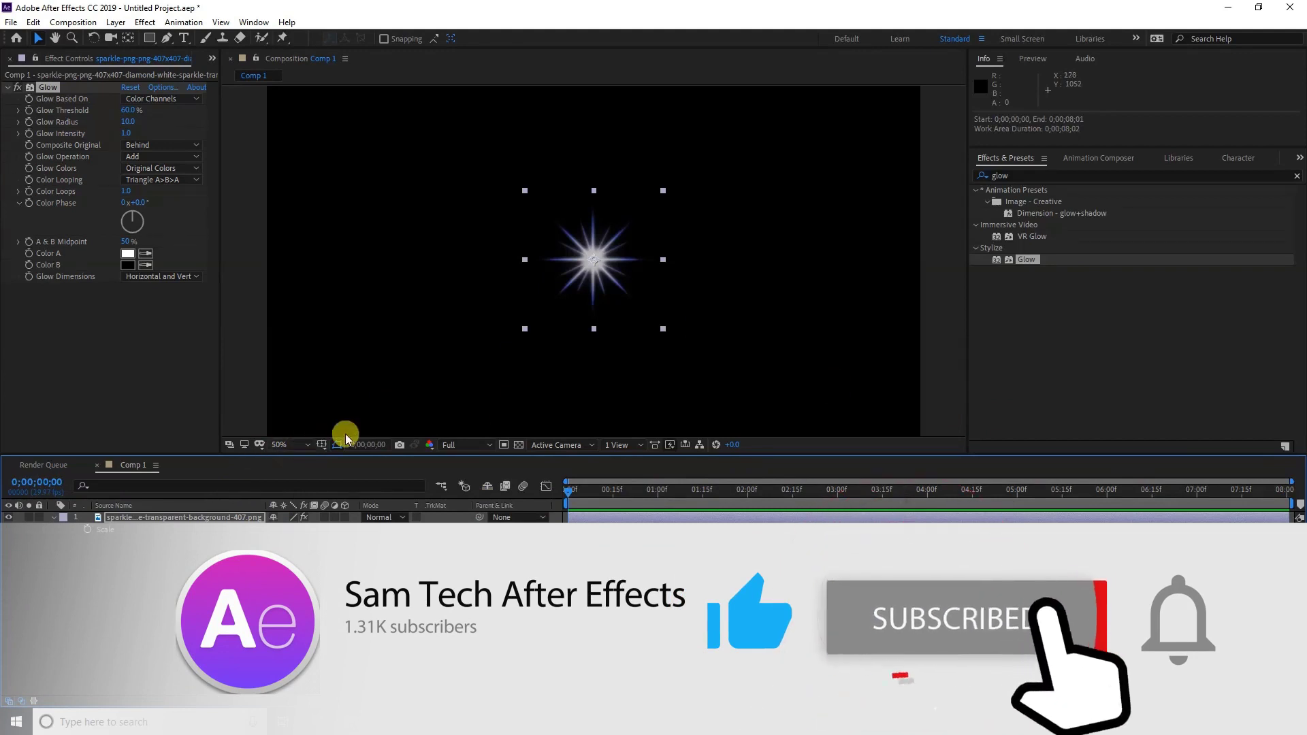
click(90, 534)
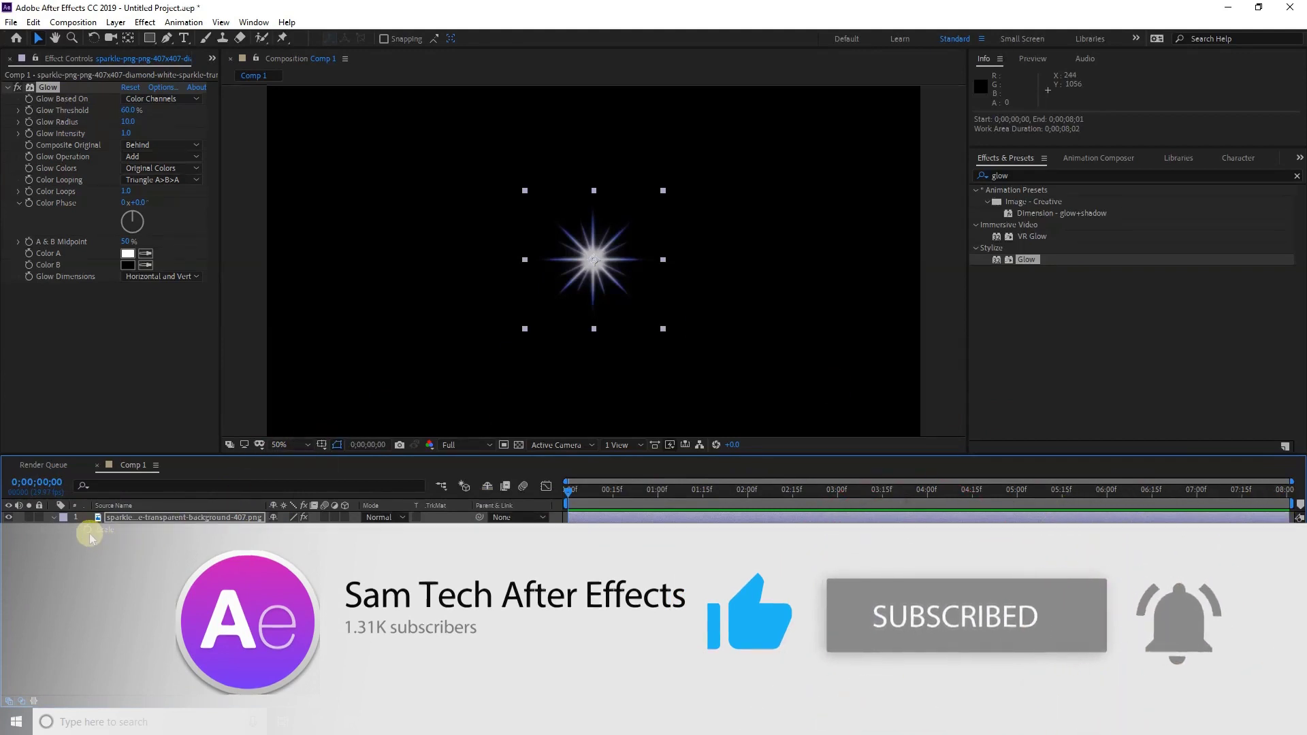
click(307, 531)
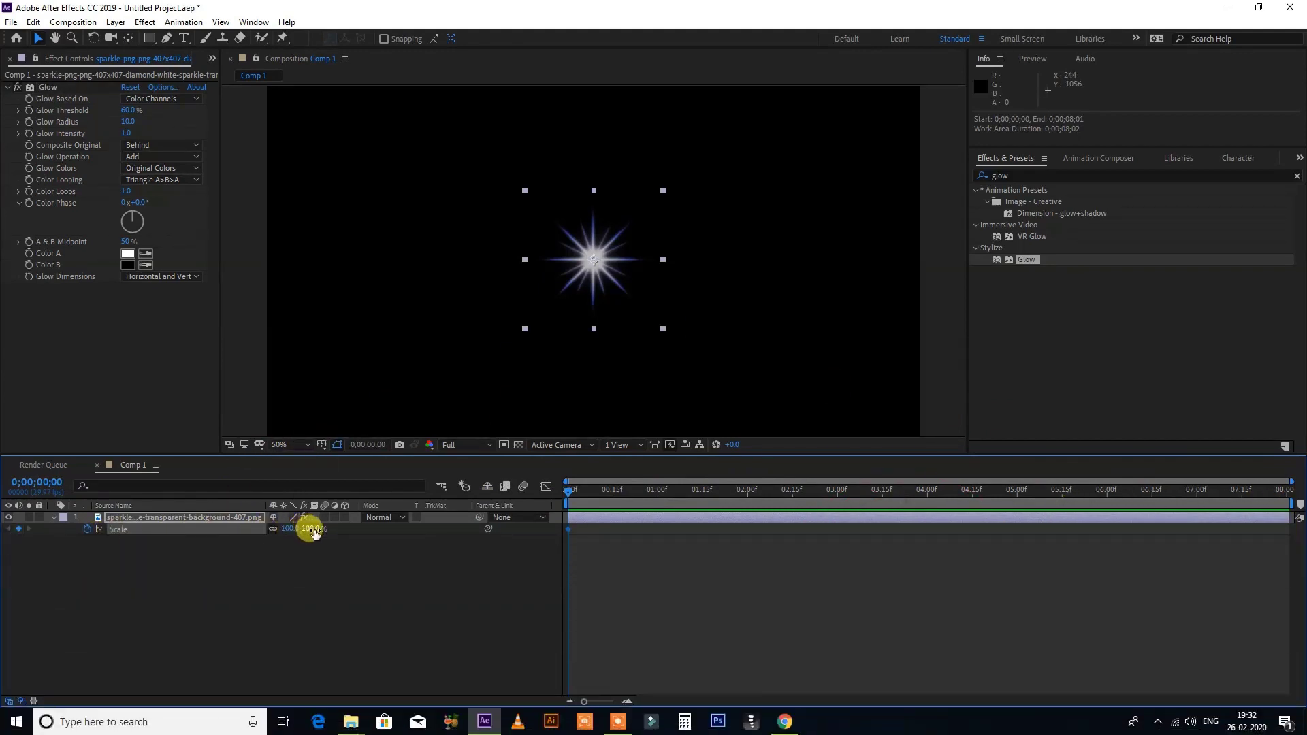
drag(315, 532, 293, 532)
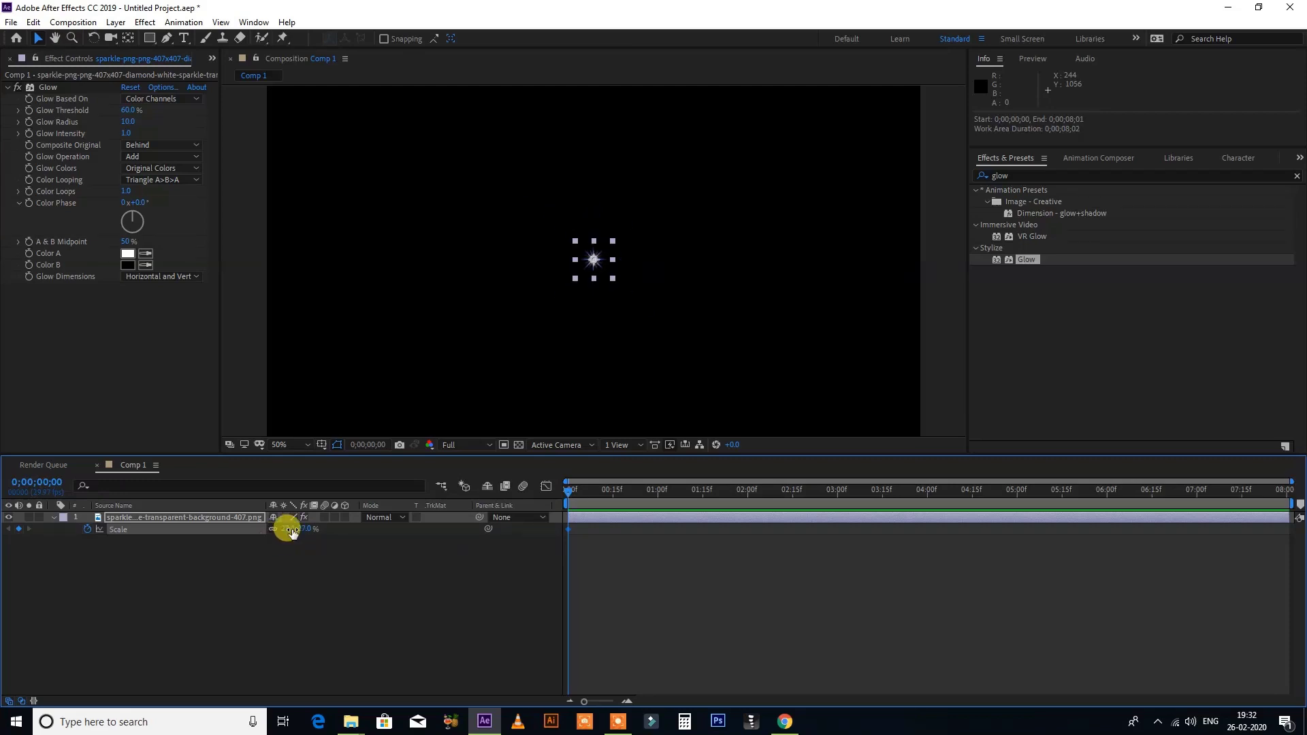
- Add Scale keyframes of 64.9%, 34.7% at frame 11, and 81.7% at frame 16
drag(571, 504, 594, 501)
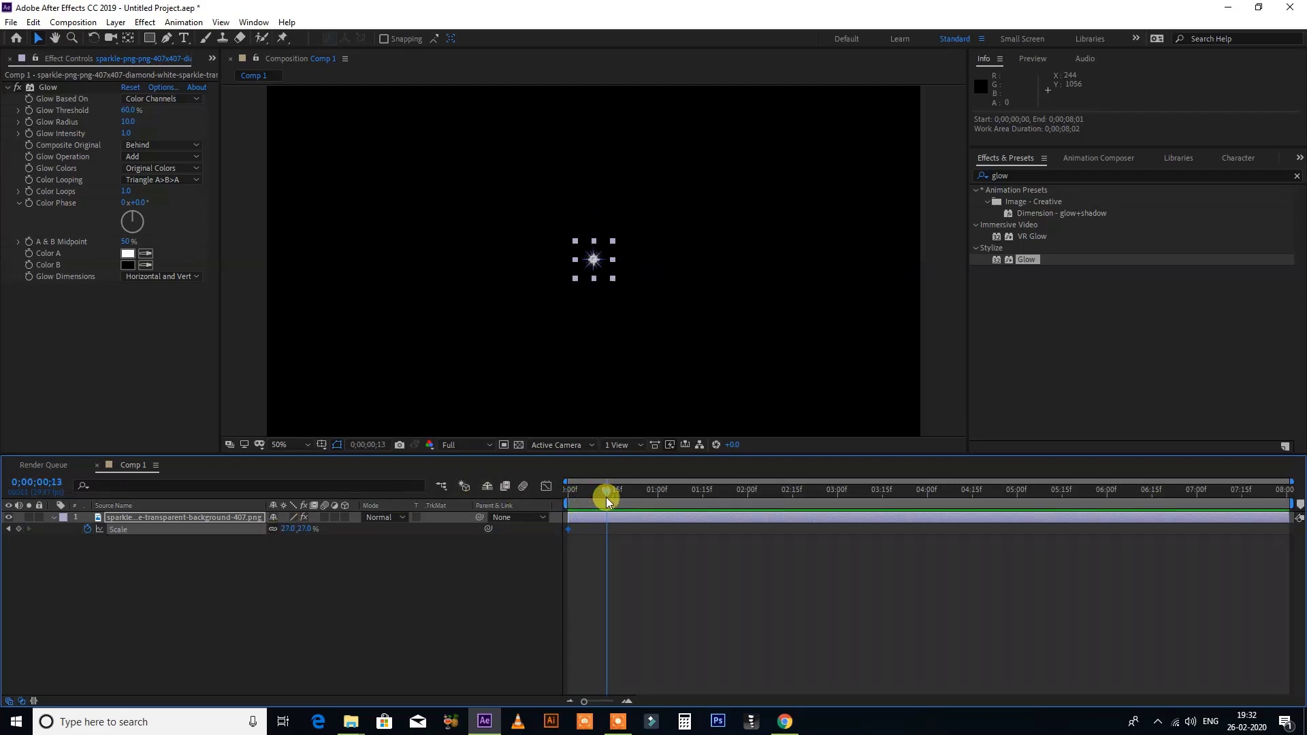
scroll(594, 501, up, 3)
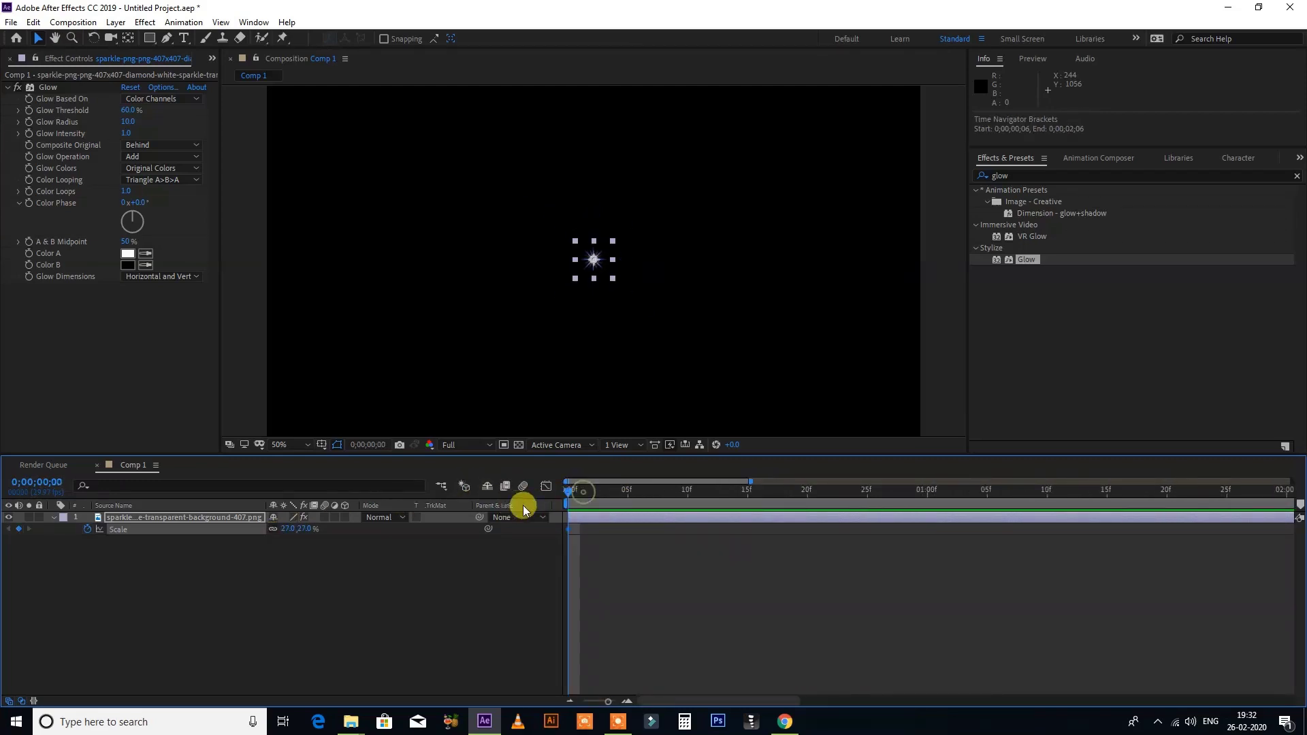
drag(594, 501, 635, 510)
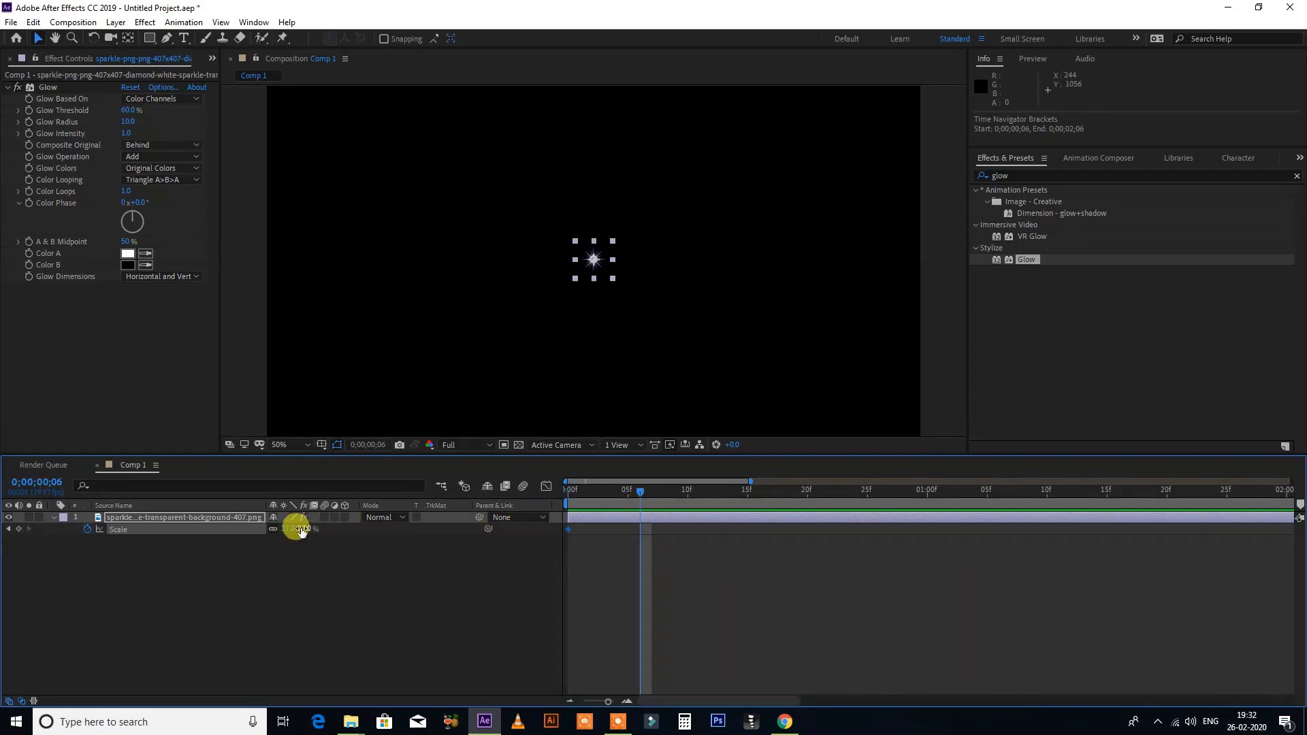
drag(304, 529, 697, 540)
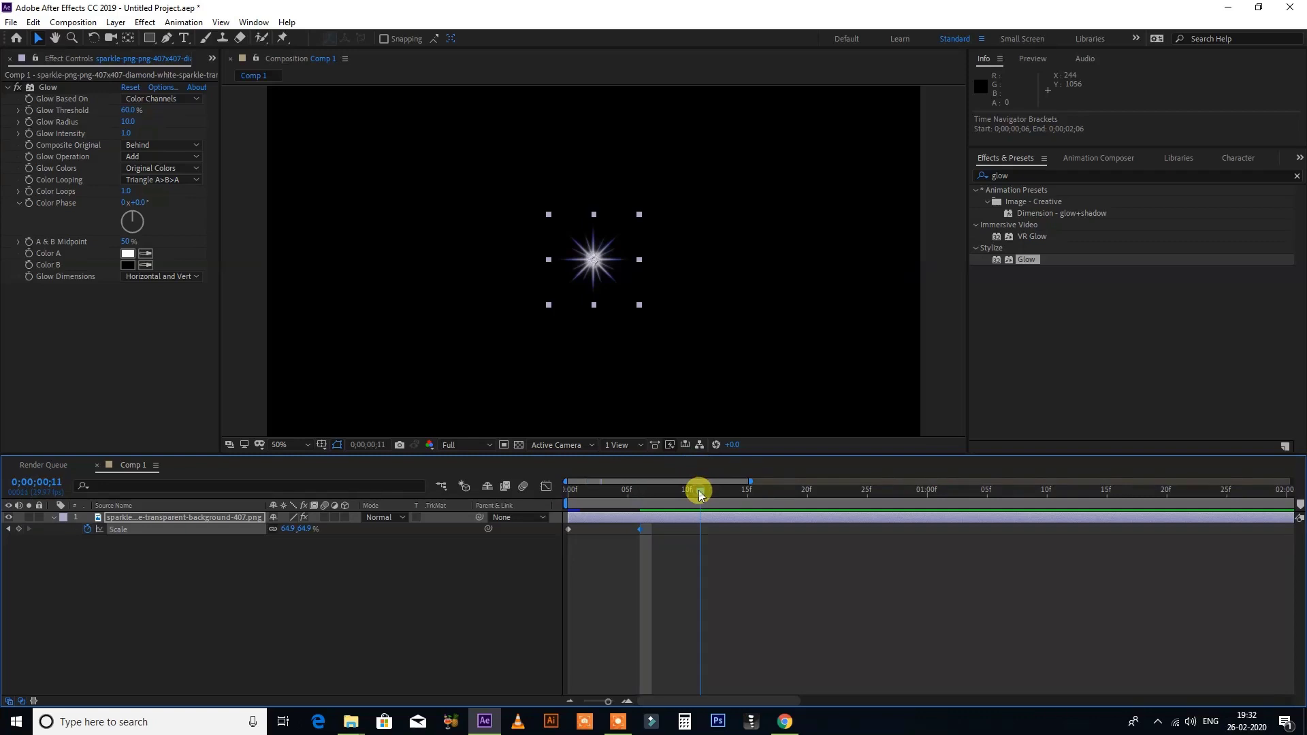
drag(304, 529, 126, 551)
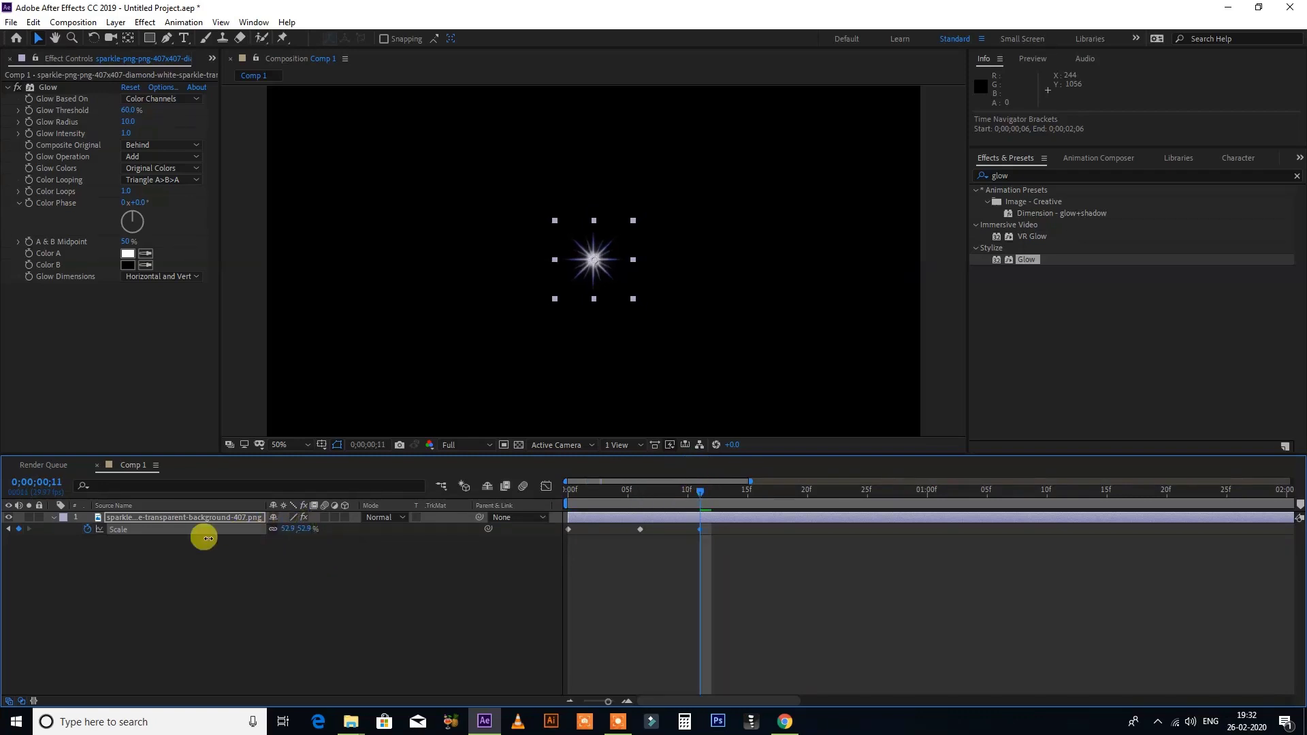
drag(748, 488, 760, 489)
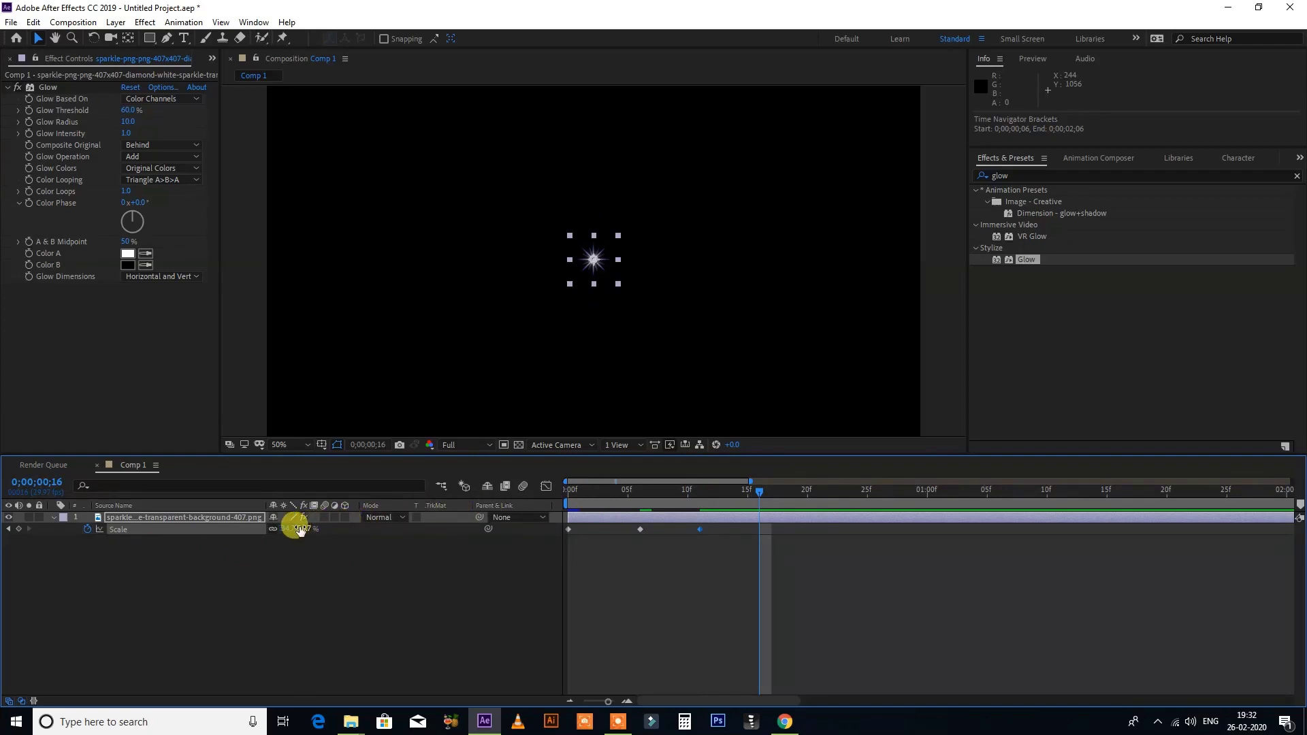
mouse_move(300, 530)
mouse_down()
mouse_move(589, 543)
mouse_move(546, 525)
mouse_up()
- Paste the starting scale at frame 16 and copy all the Scale keyframes
key(ctrl+c)
key(ctrl+v)
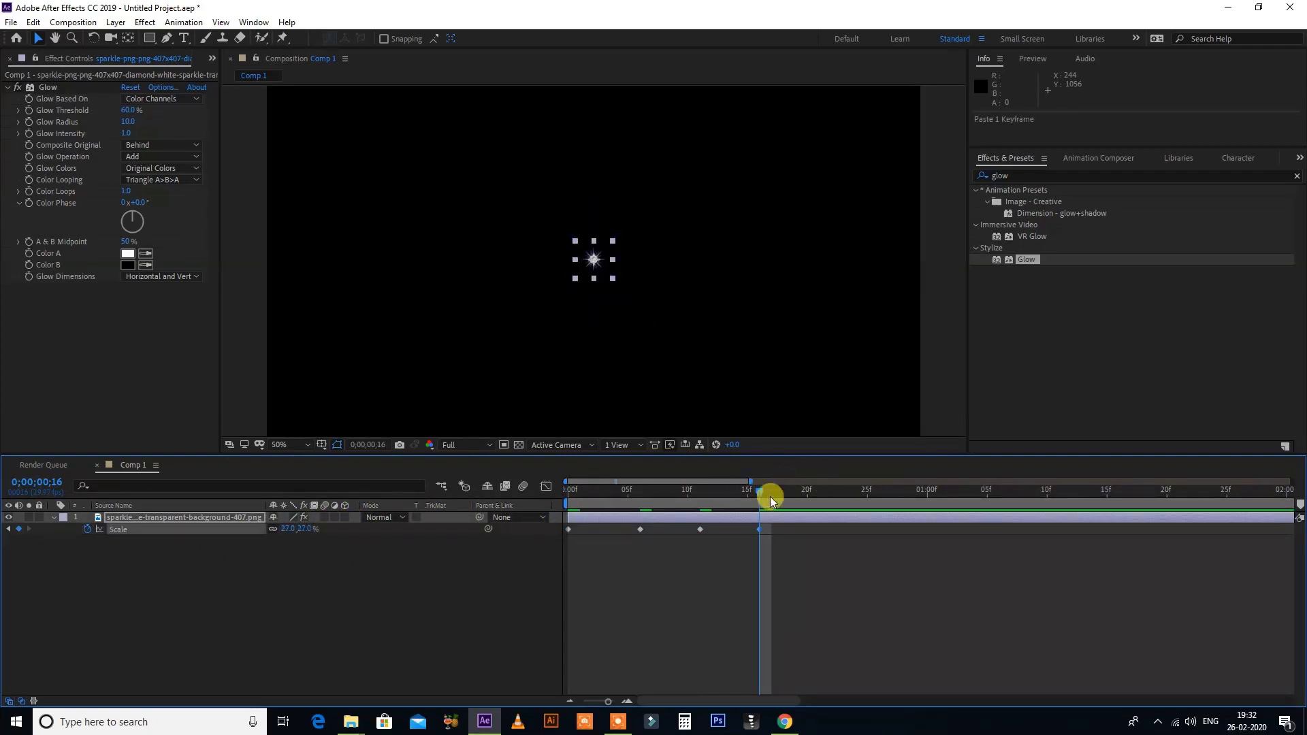
mouse_move(760, 495)
mouse_down()
mouse_move(543, 498)
mouse_move(760, 494)
mouse_up()
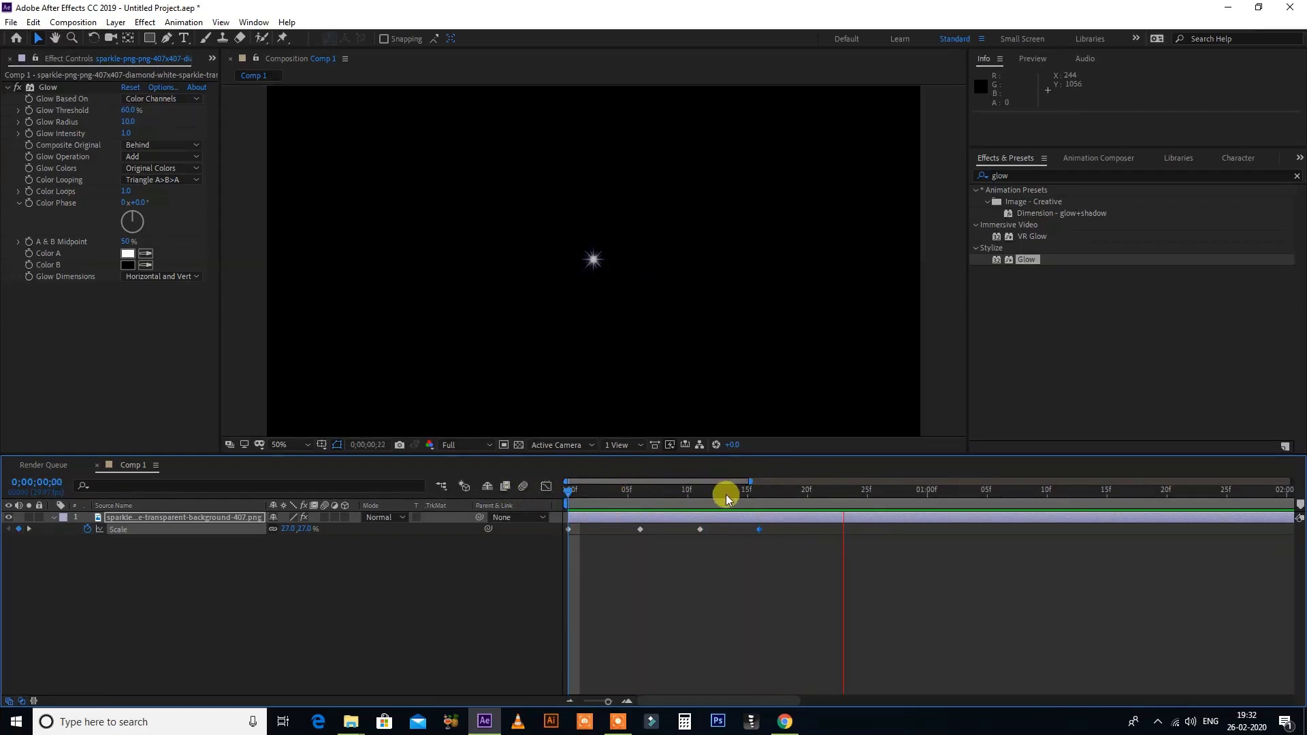
drag(764, 544, 508, 516)
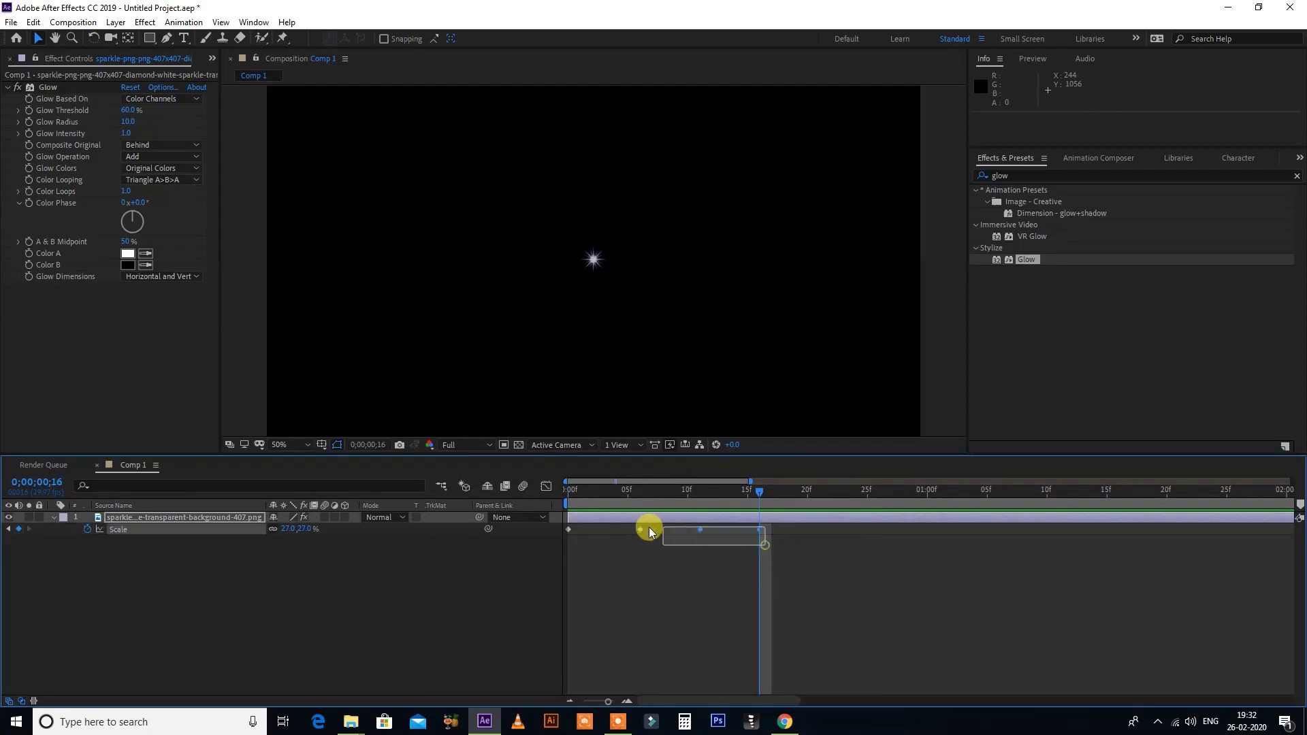
key(ctrl+c)
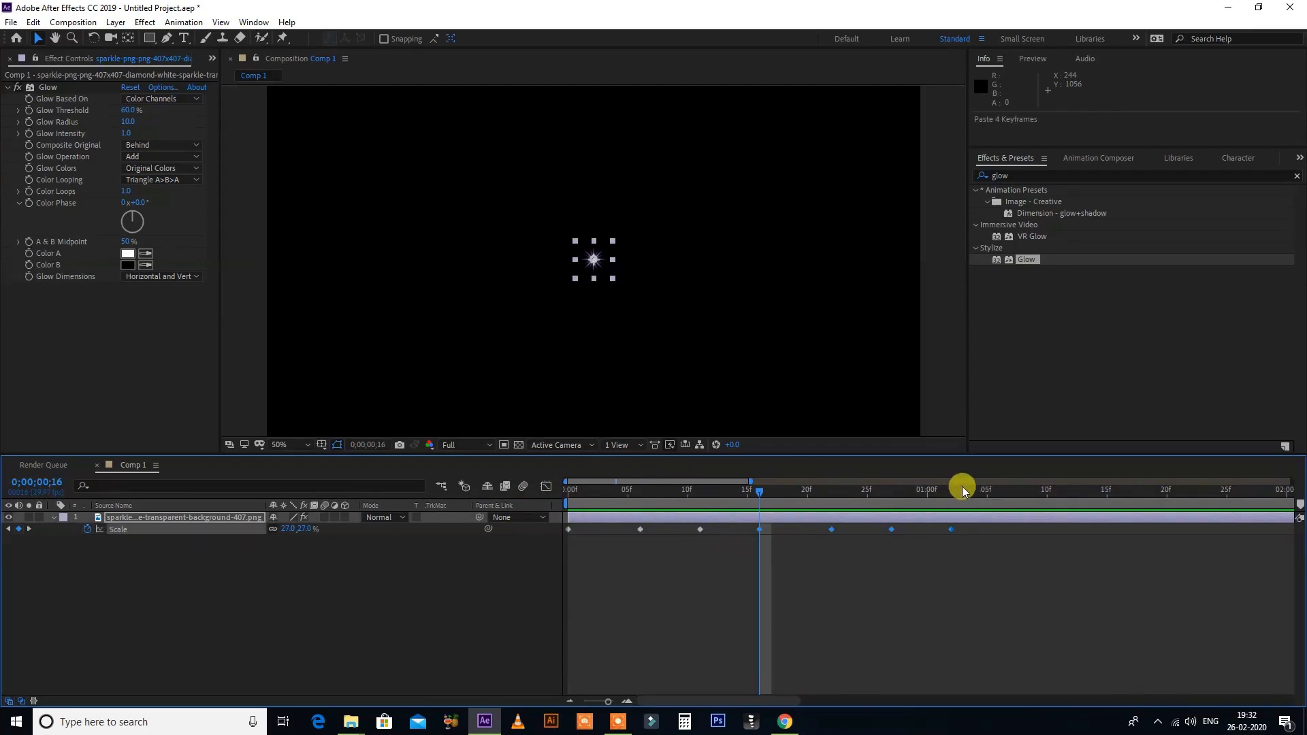
- Paste the Scale keyframe cycle again at 1;18
key(minus)
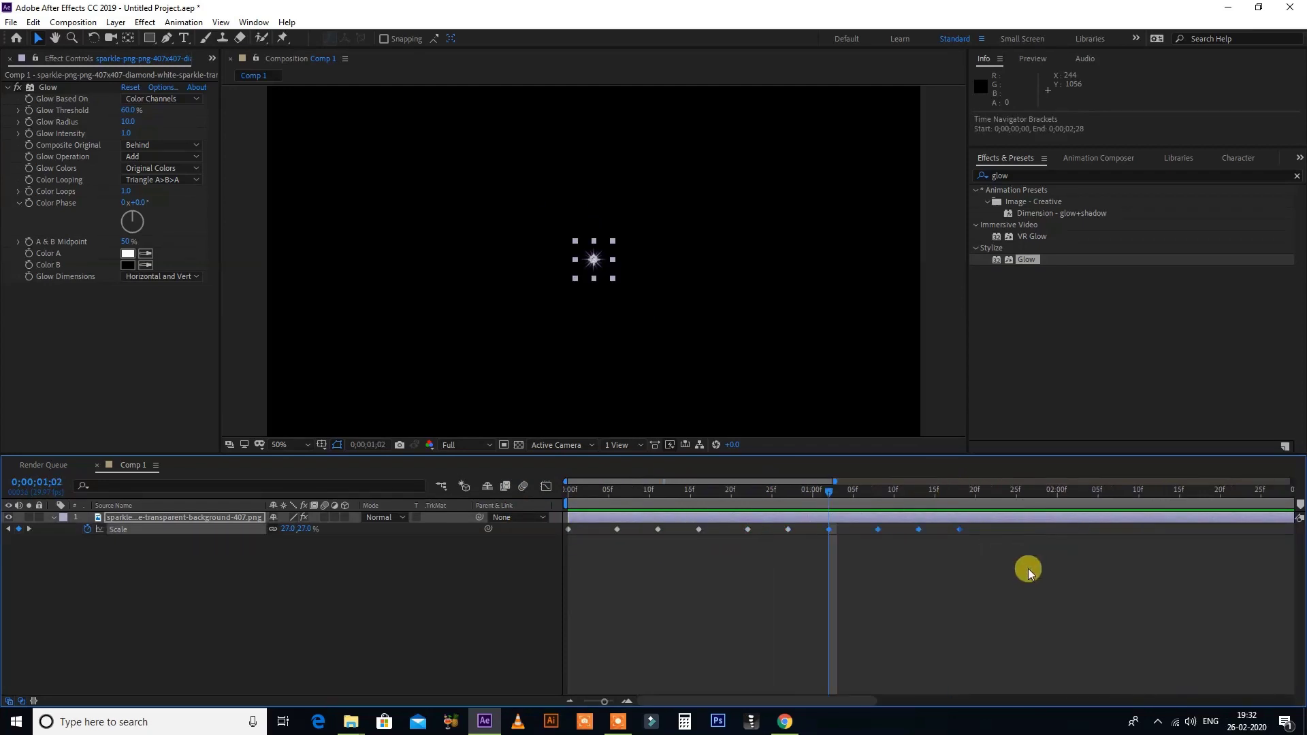
click(808, 497)
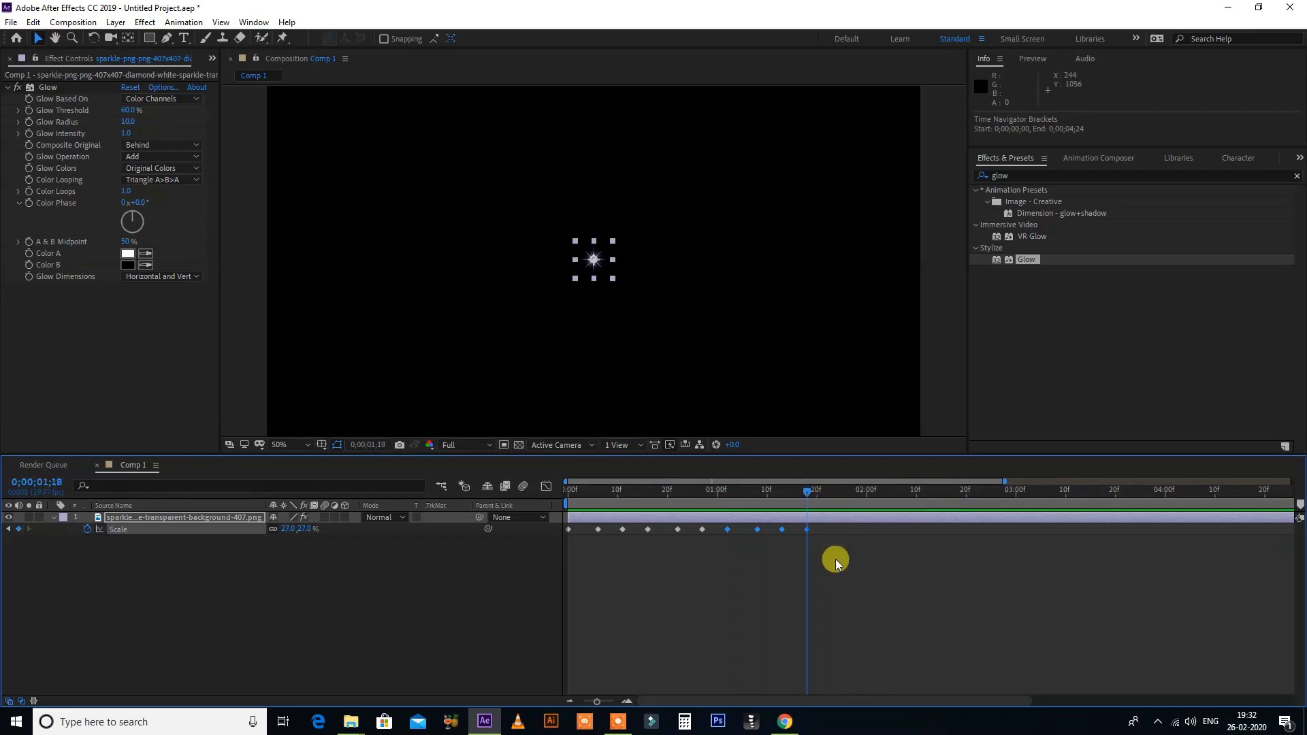
drag(834, 558, 549, 515)
key(ctrl+c)
key(ctrl+v)
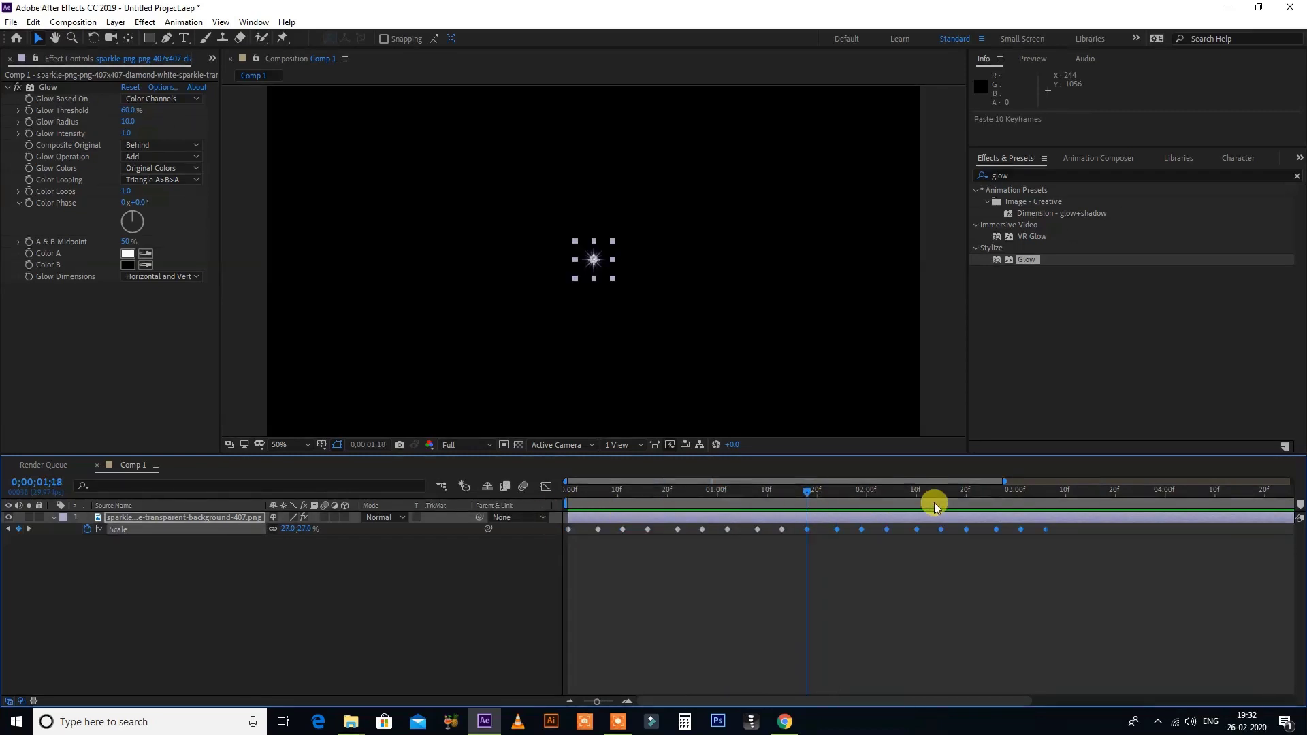
- Repeat the Scale pulse at 3;06 and 6;12 across 8 seconds, then scrub back to check
click(1046, 492)
key(minus)
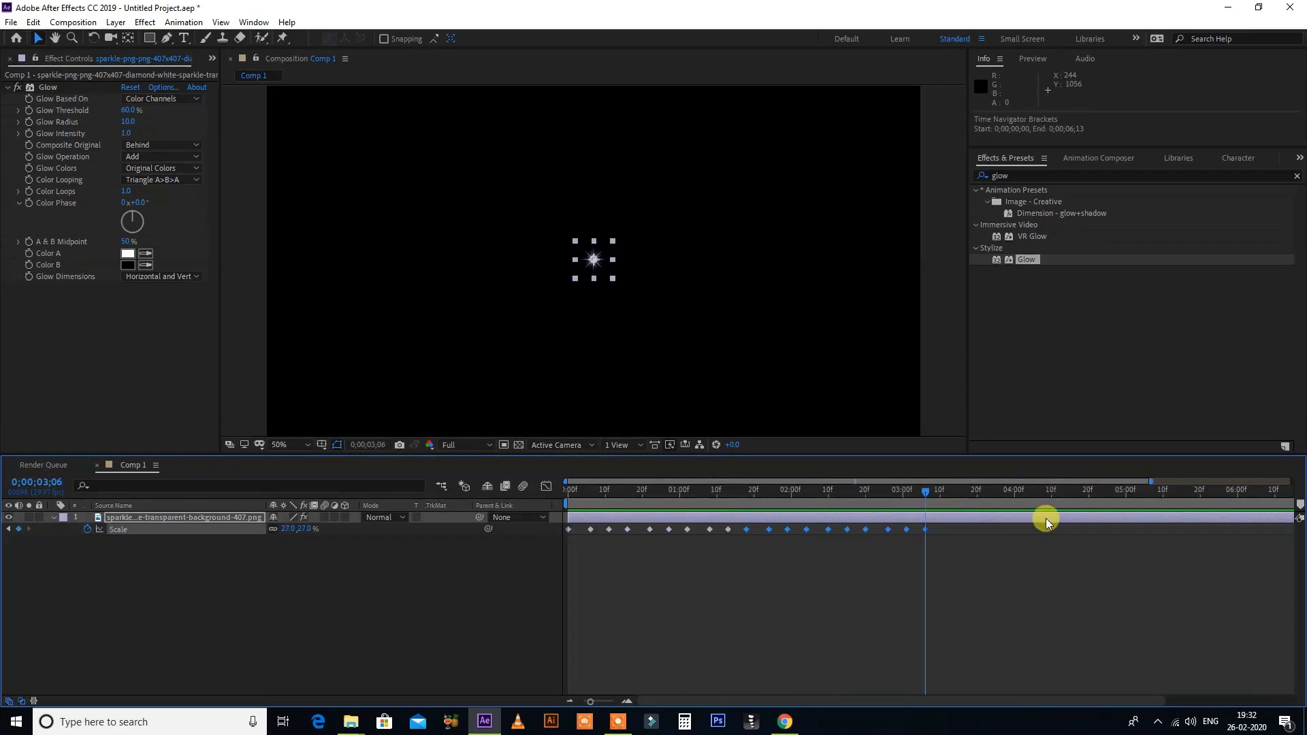
key(minus)
key(minus)
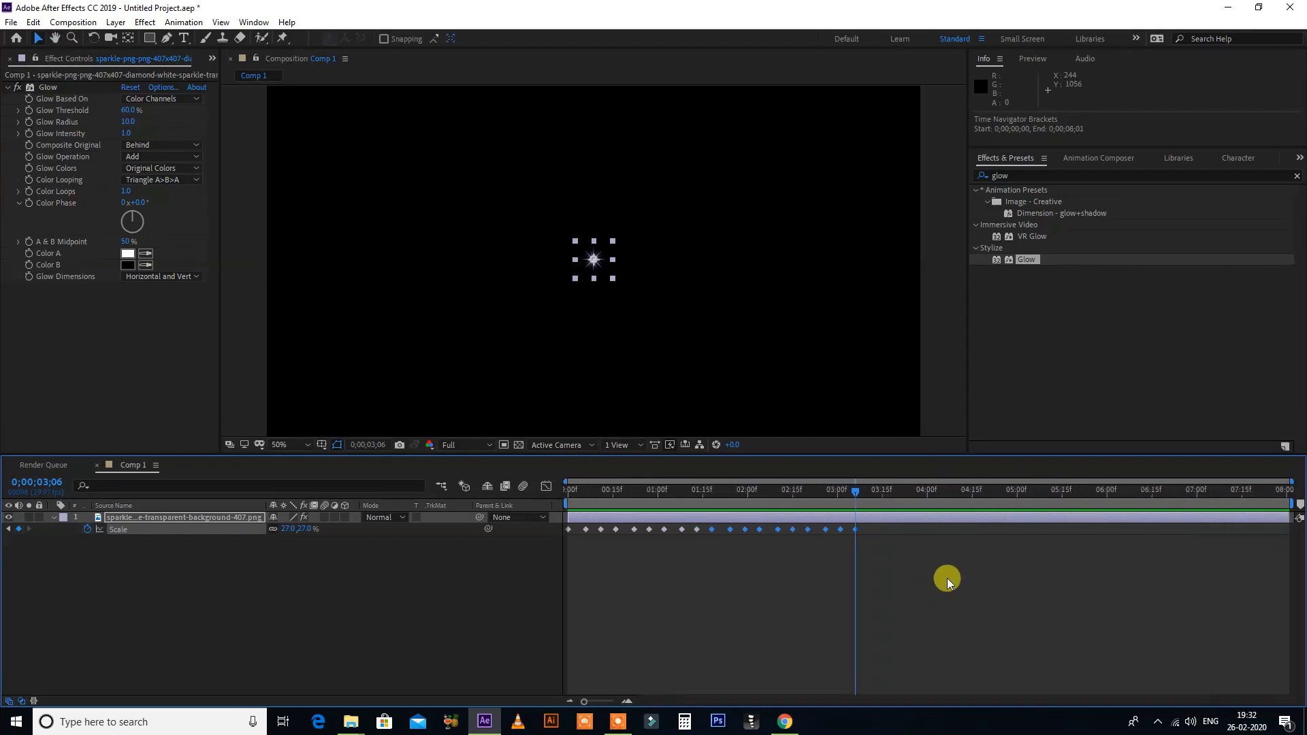
drag(899, 563, 547, 528)
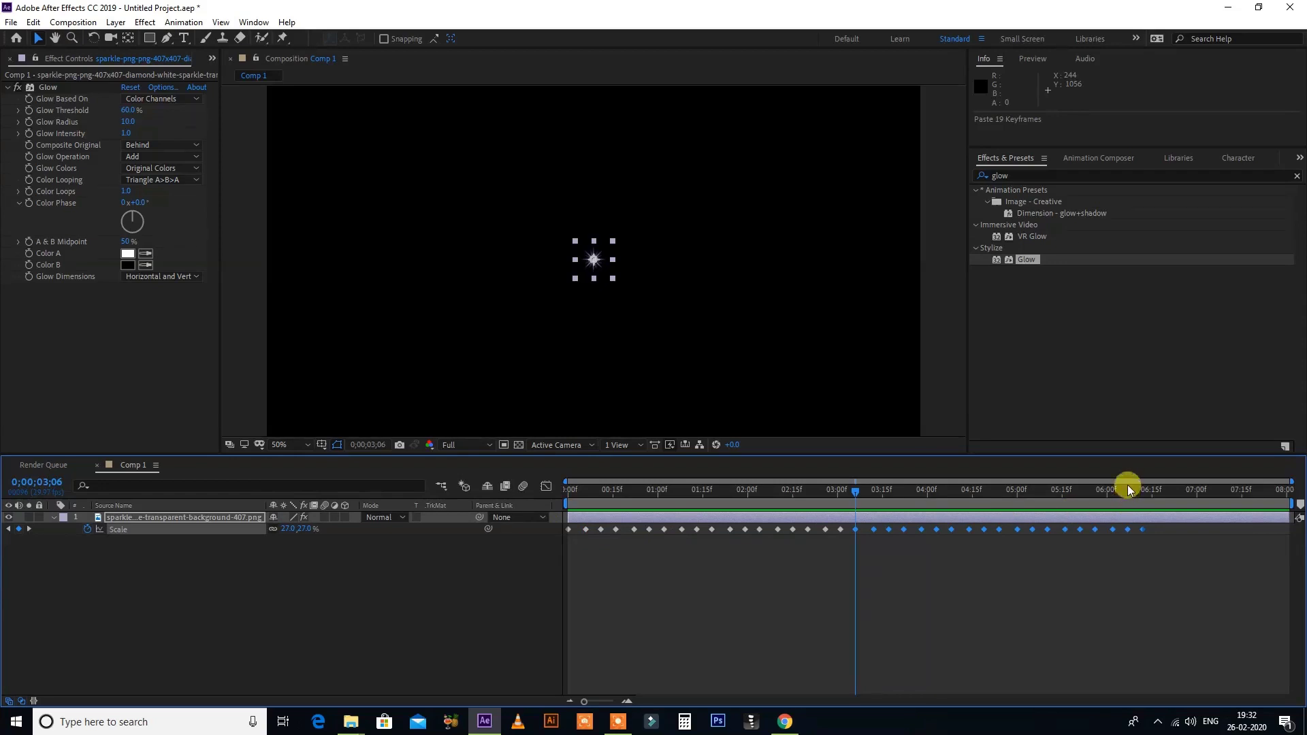
click(1143, 492)
drag(1145, 492, 543, 517)
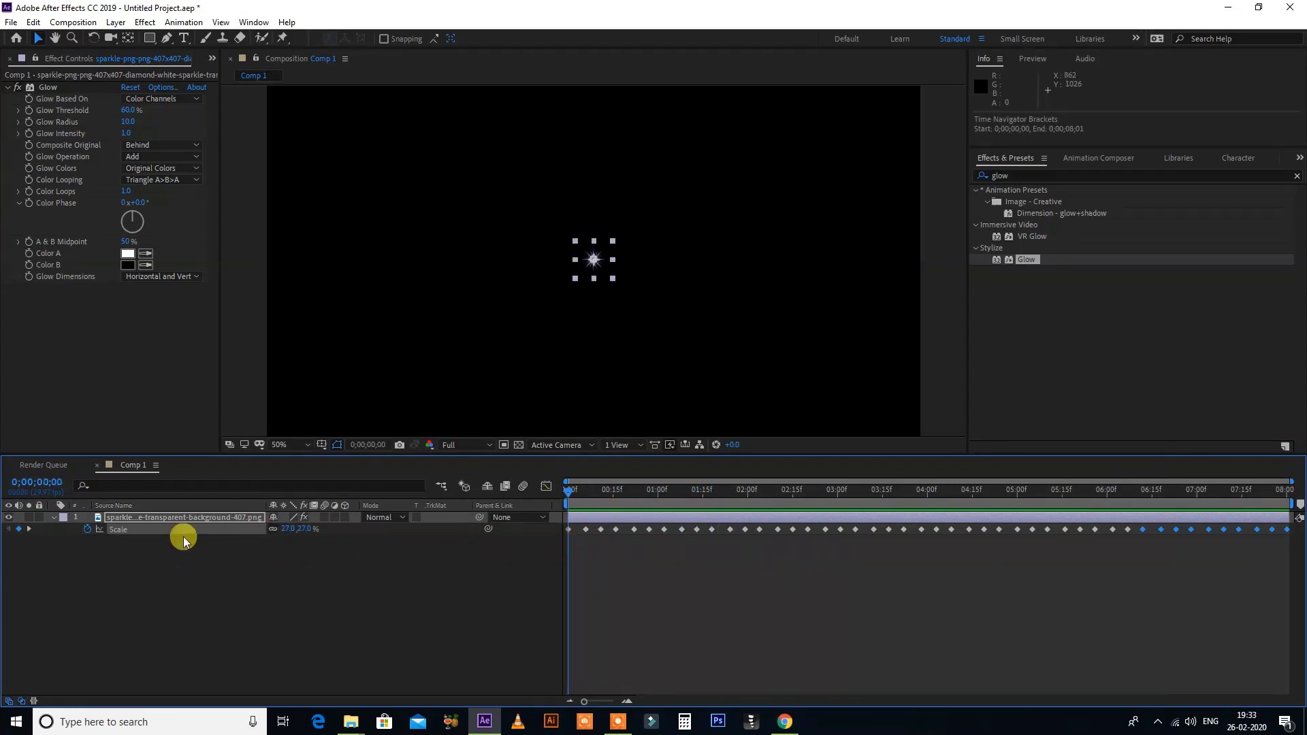
- Preview the pulsing sparkle, then duplicate the sparkle layer
key(space)
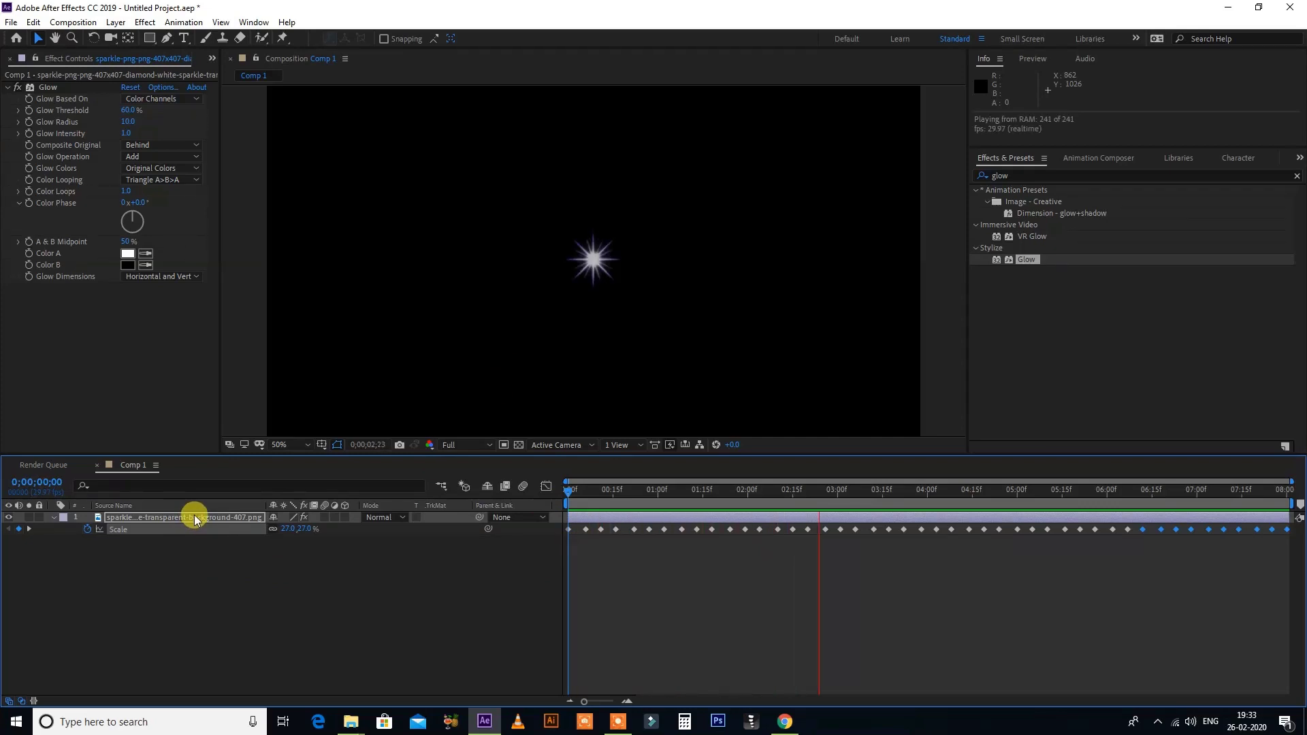
key(space)
click(147, 519)
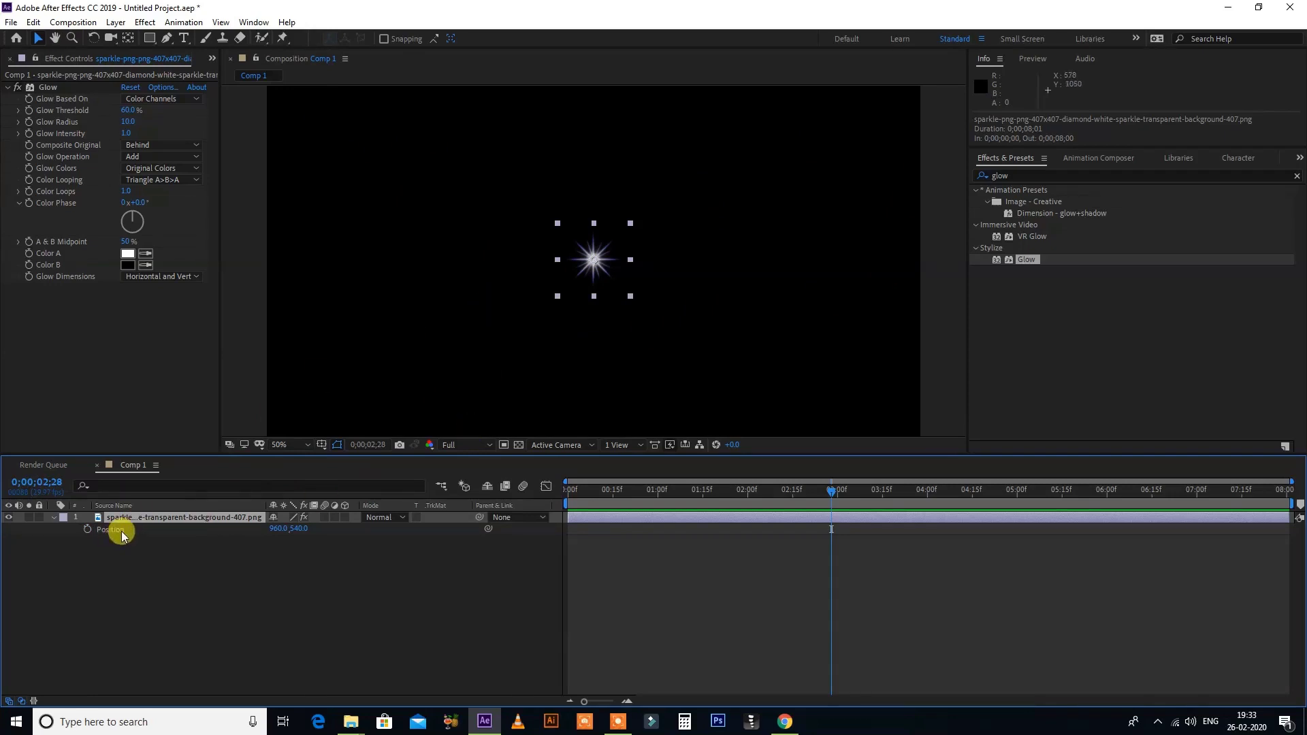
key(ctrl+d)
- Undo the moved and extra sparkle copies, then return the playhead to 0;00
mouse_move(586, 271)
mouse_down()
mouse_move(822, 175)
mouse_move(681, 399)
mouse_up()
key(ctrl+d)
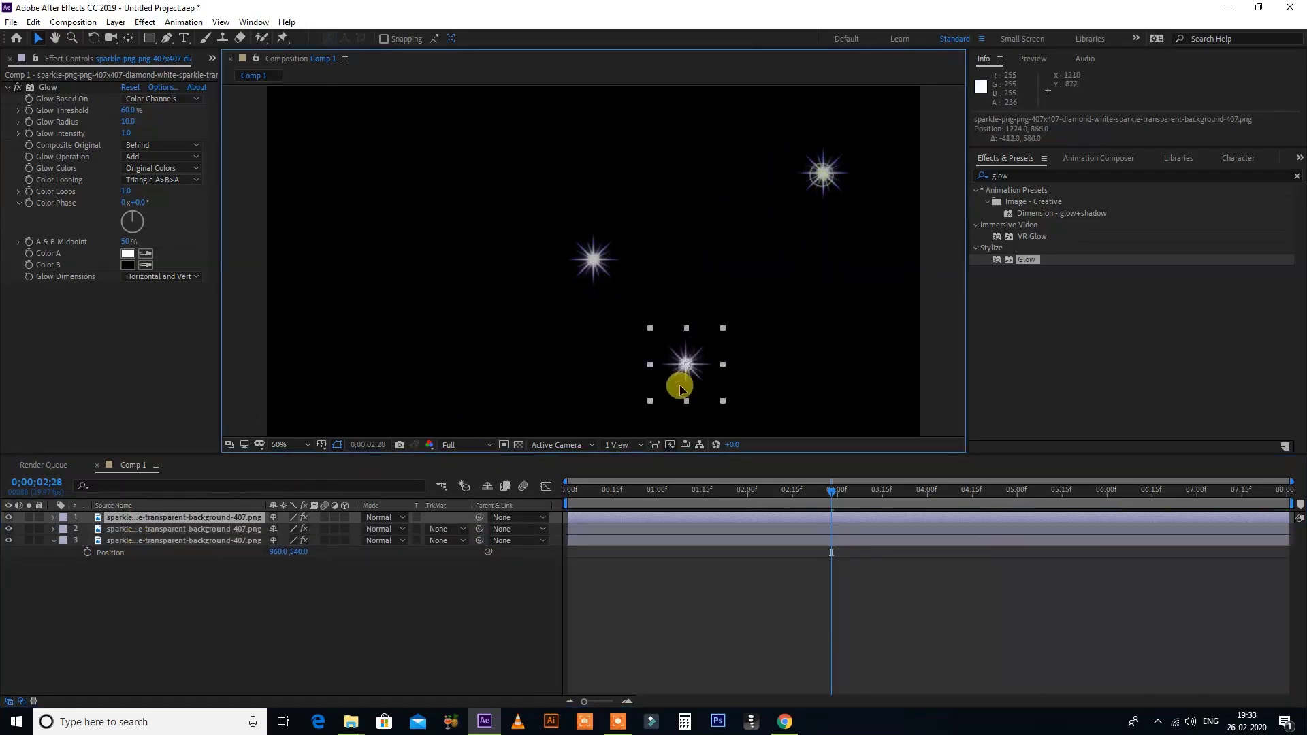
key(ctrl+z)
key(ctrl+z)
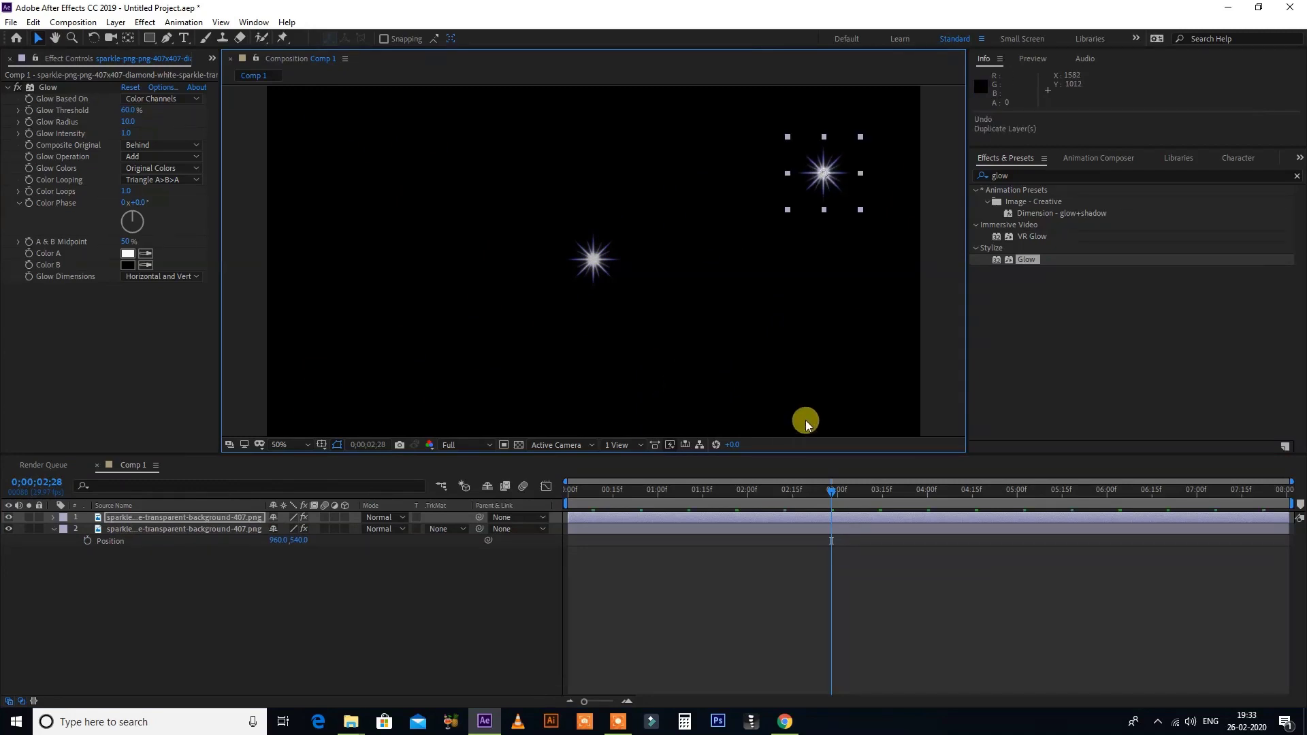
key(ctrl+z)
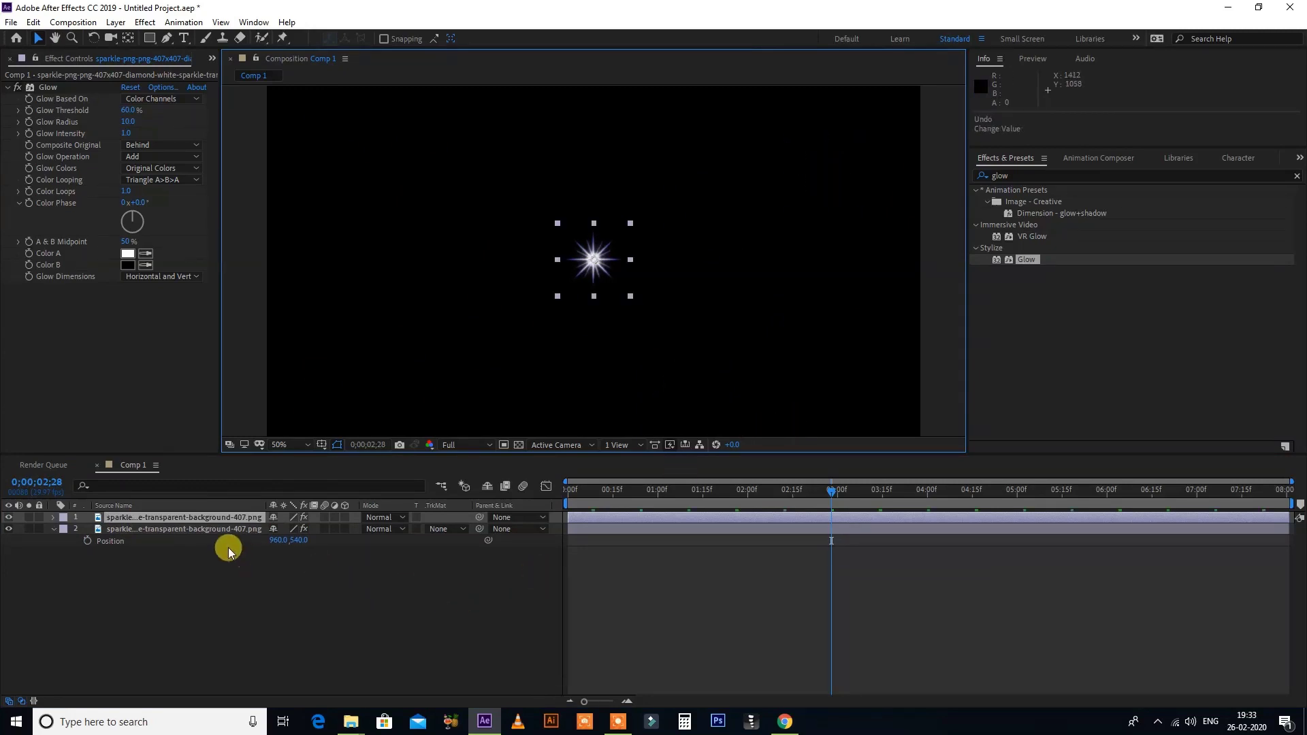
key(ctrl+z)
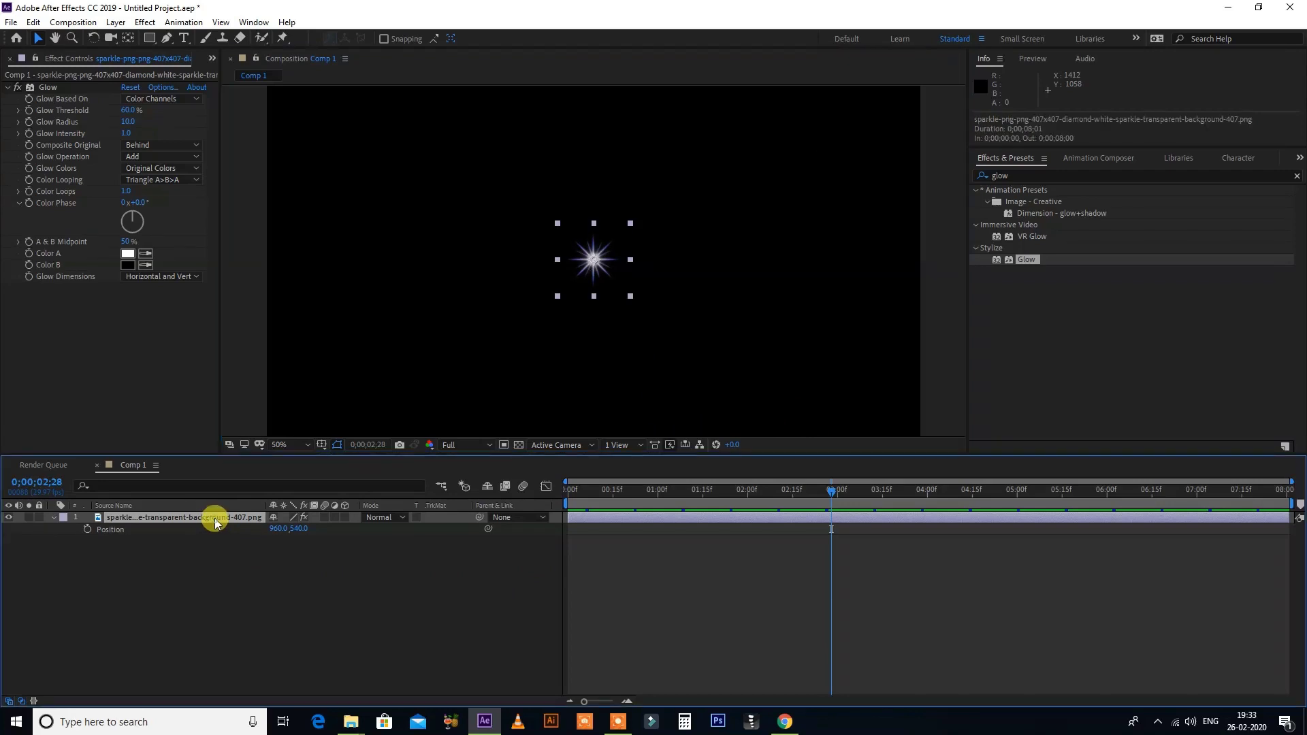
drag(552, 483, 554, 496)
- Keyframe Position at 0s, then move the sparkle up-right at 1s, right at 2s, lower at 3s
click(120, 543)
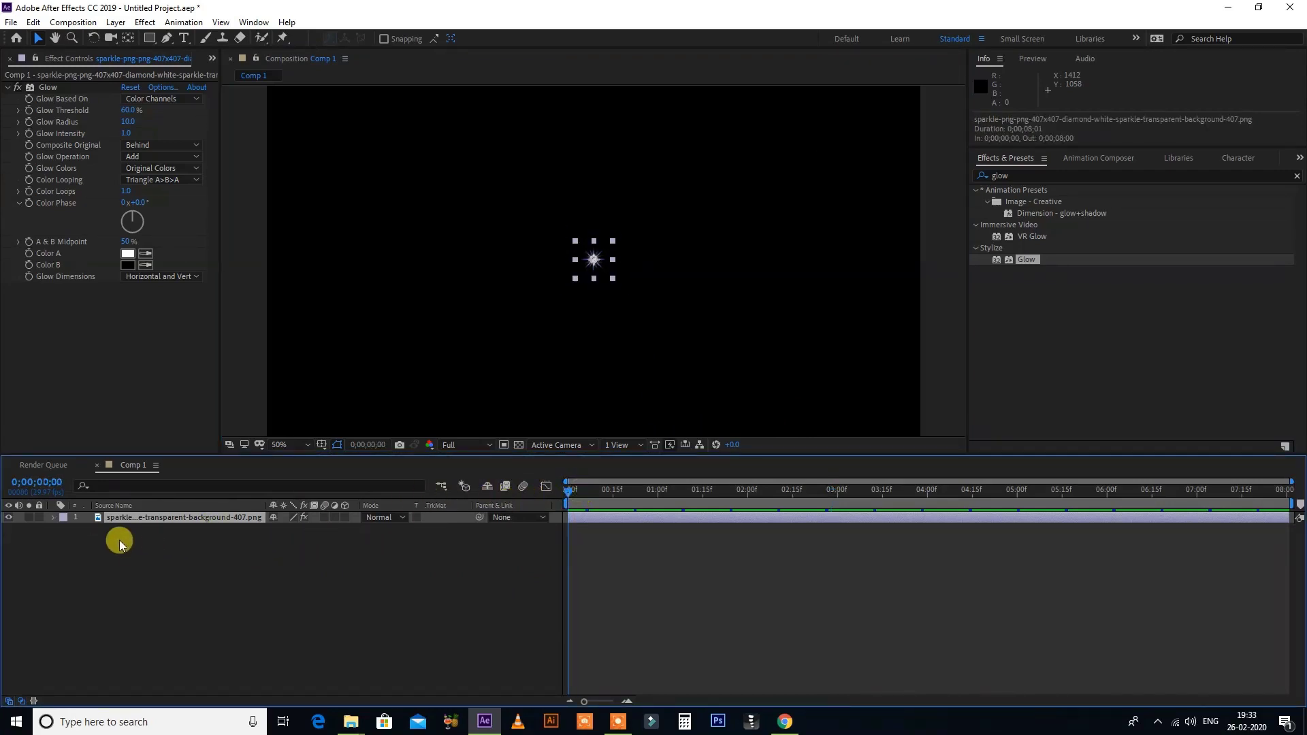
click(87, 529)
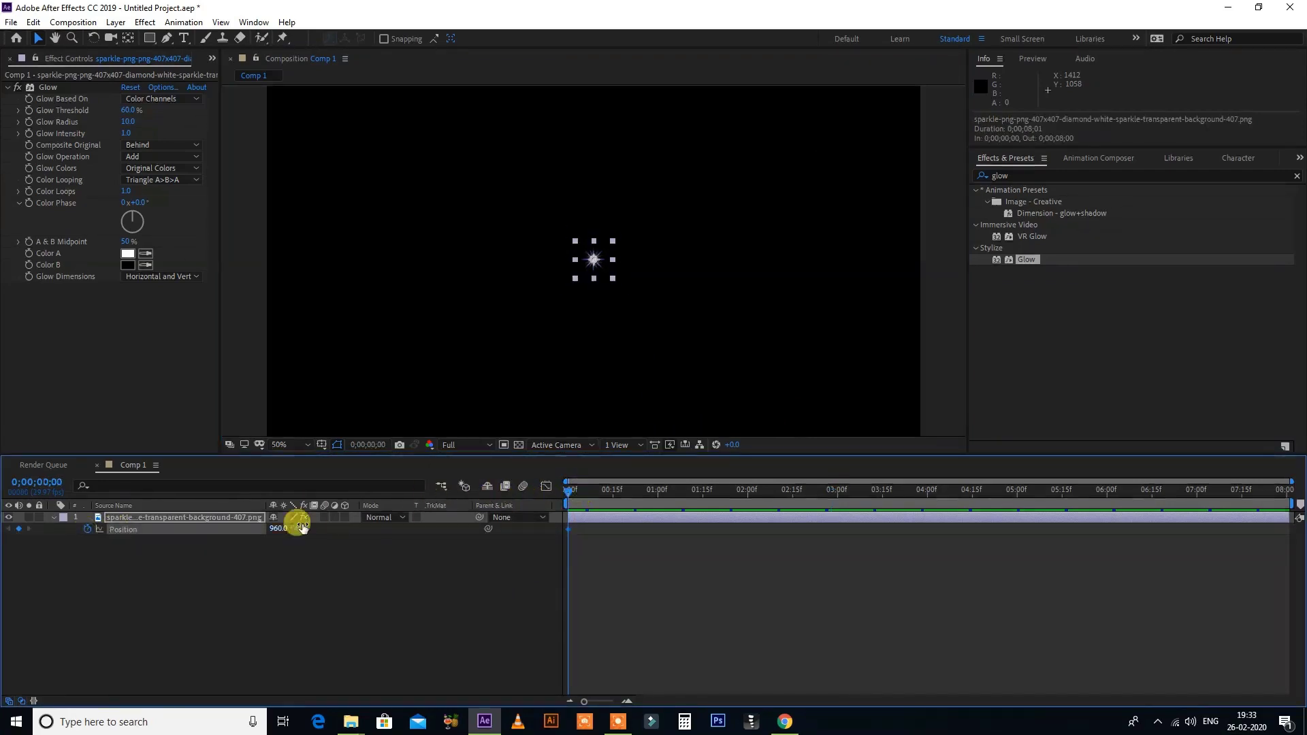
drag(611, 493, 655, 497)
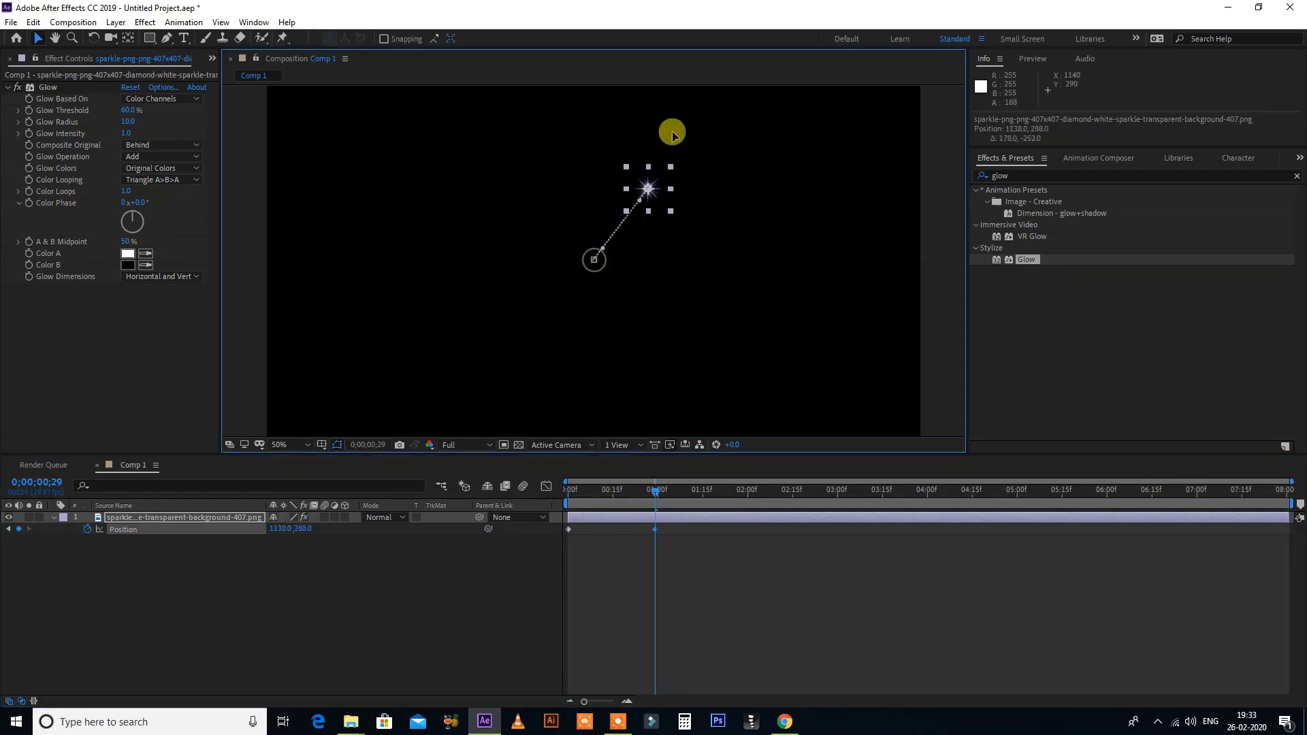
drag(594, 260, 670, 128)
drag(732, 489, 748, 492)
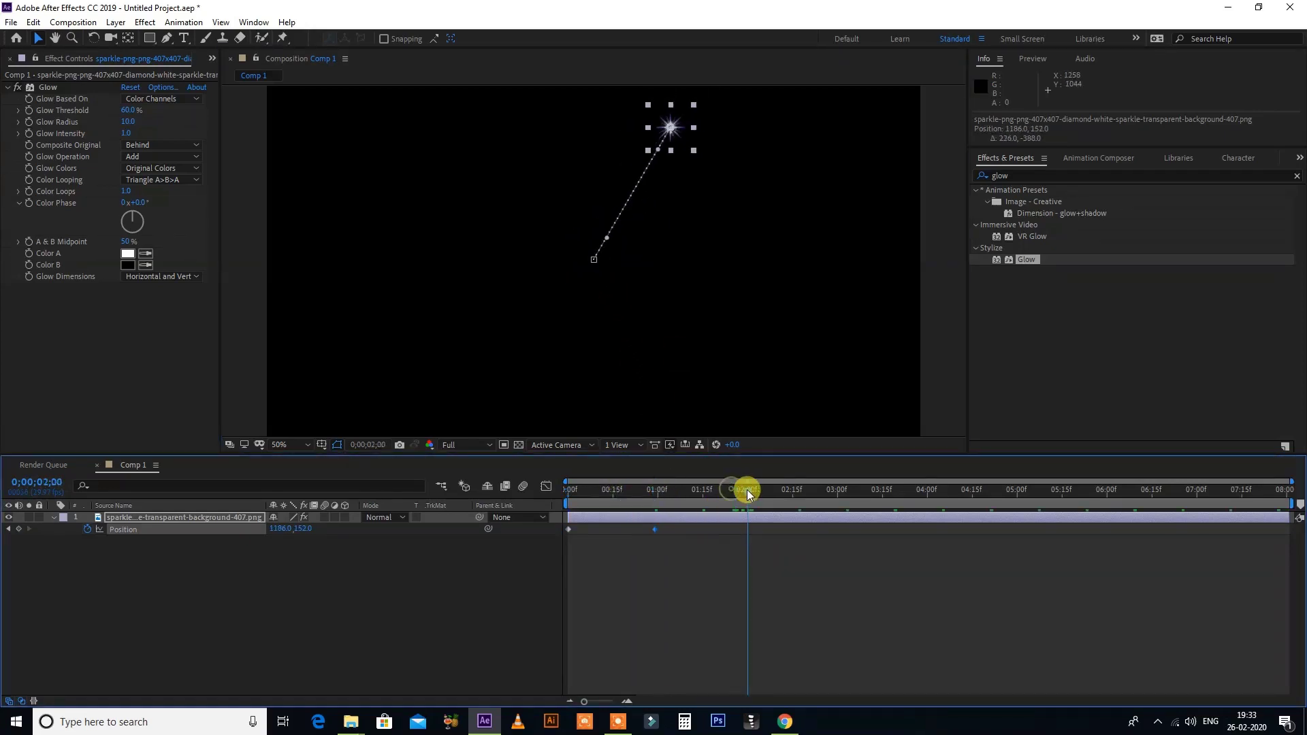
drag(670, 113, 820, 221)
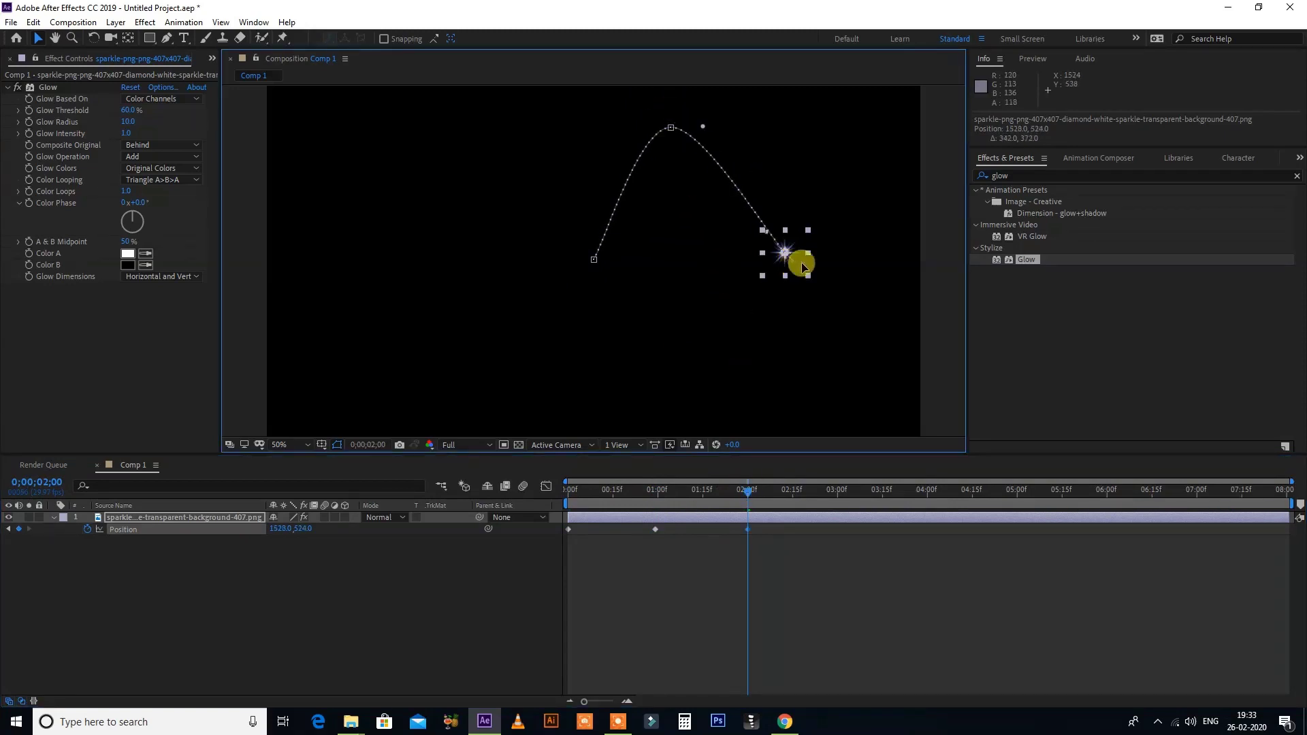
click(837, 489)
drag(820, 215, 746, 334)
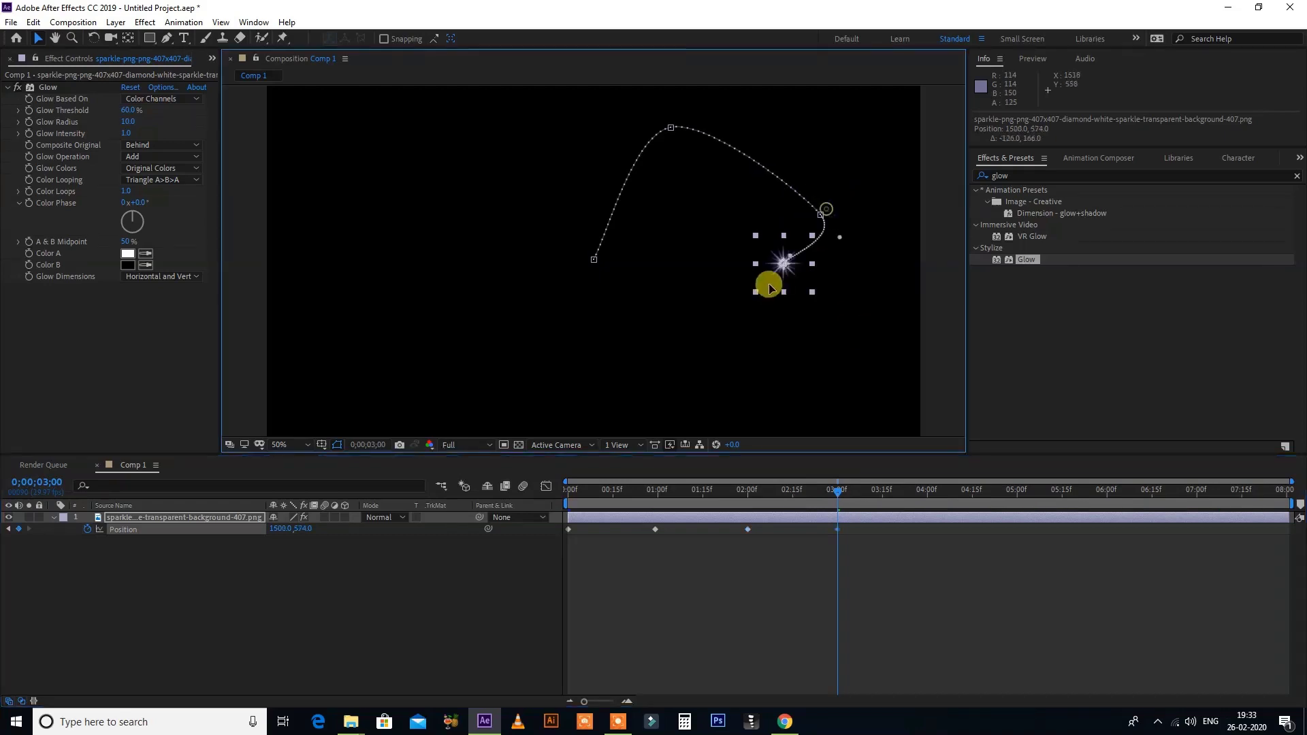
- Add Position keyframes from 4;00 to 8;00: upper left, lower left, lower middle, lower right, upper right
click(924, 489)
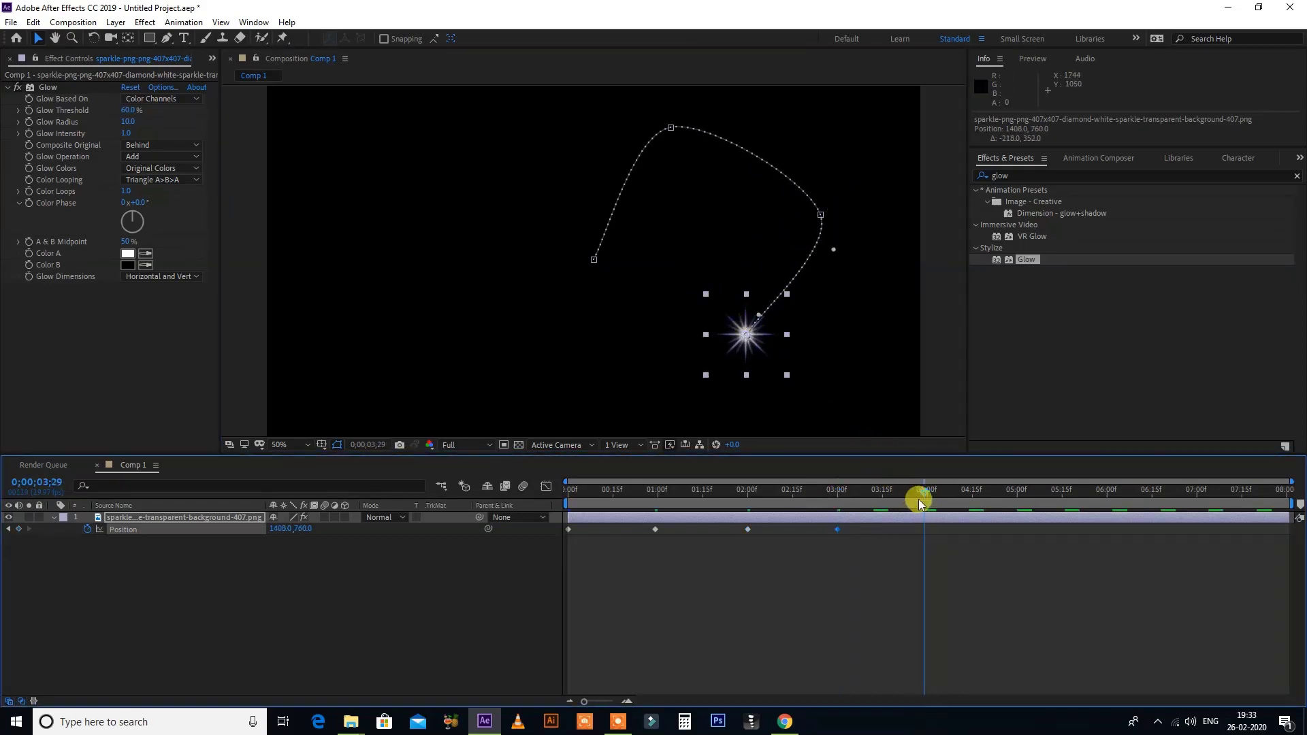
click(928, 494)
drag(754, 339, 348, 151)
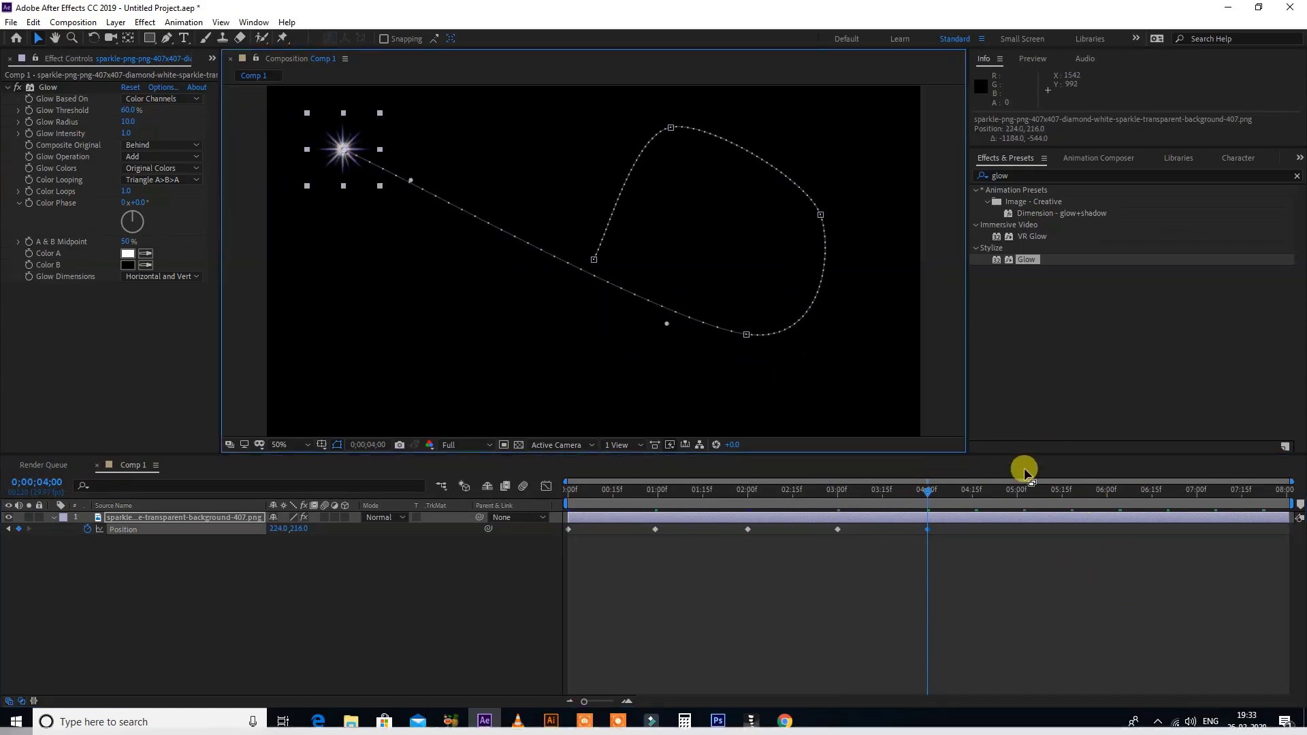
click(1017, 490)
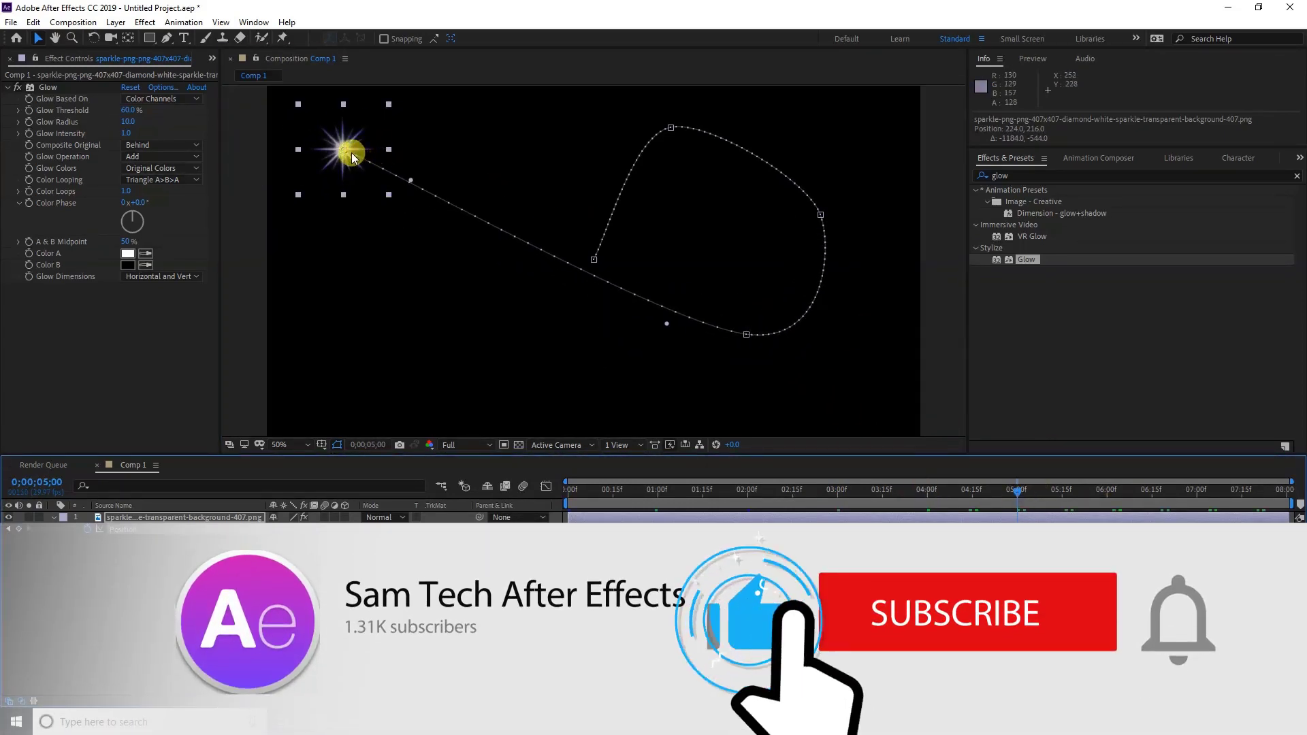
drag(344, 152, 345, 376)
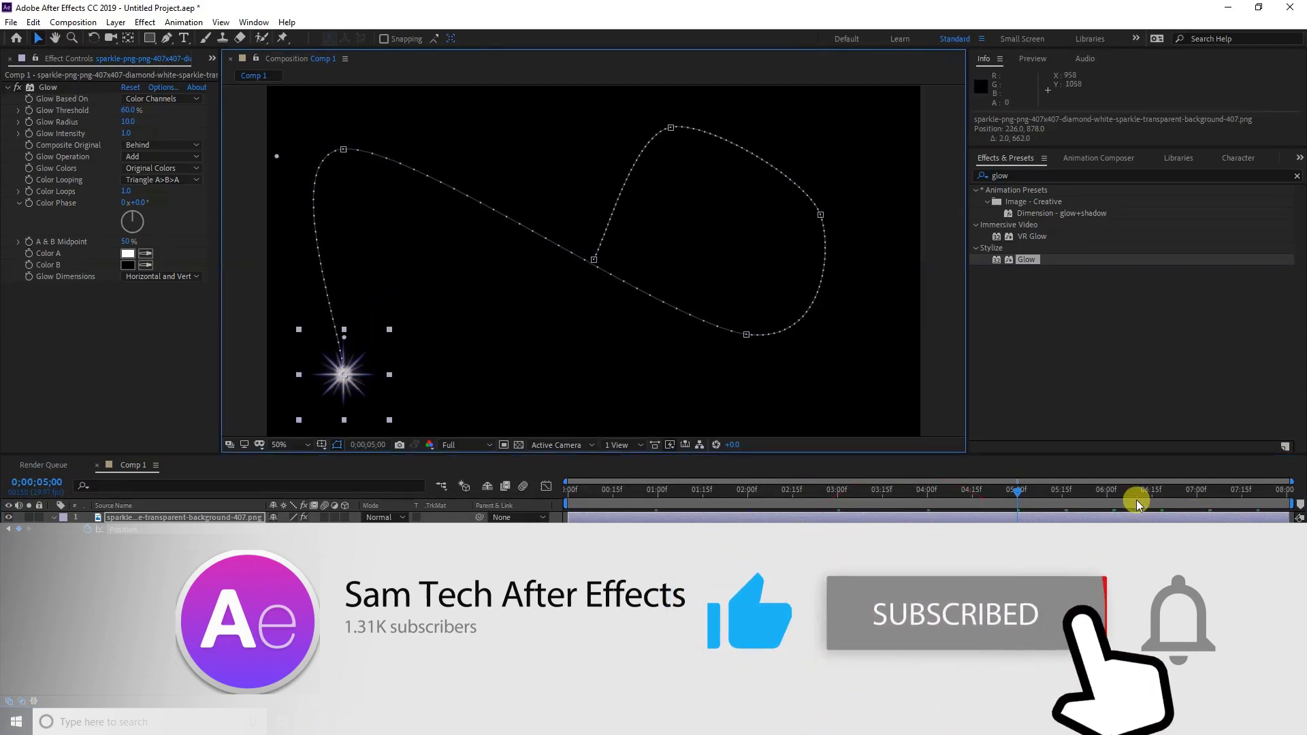
click(1108, 494)
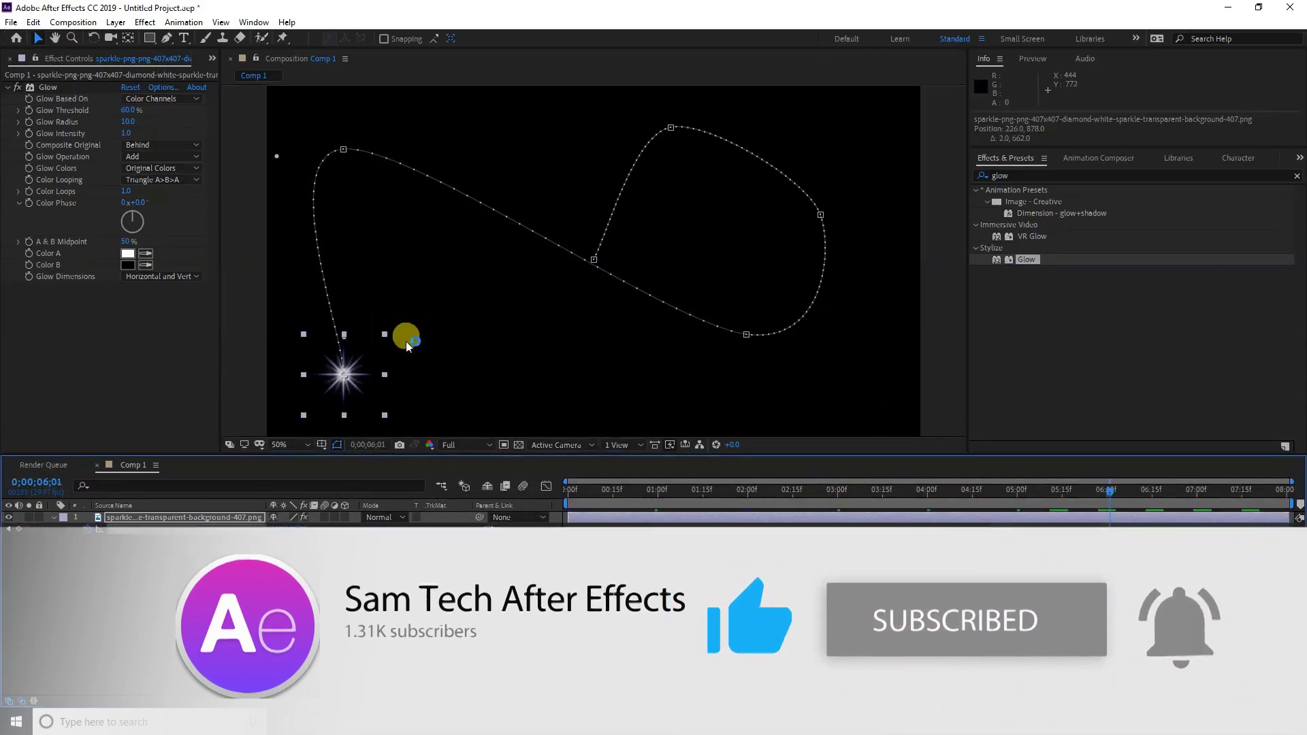
drag(345, 373, 597, 354)
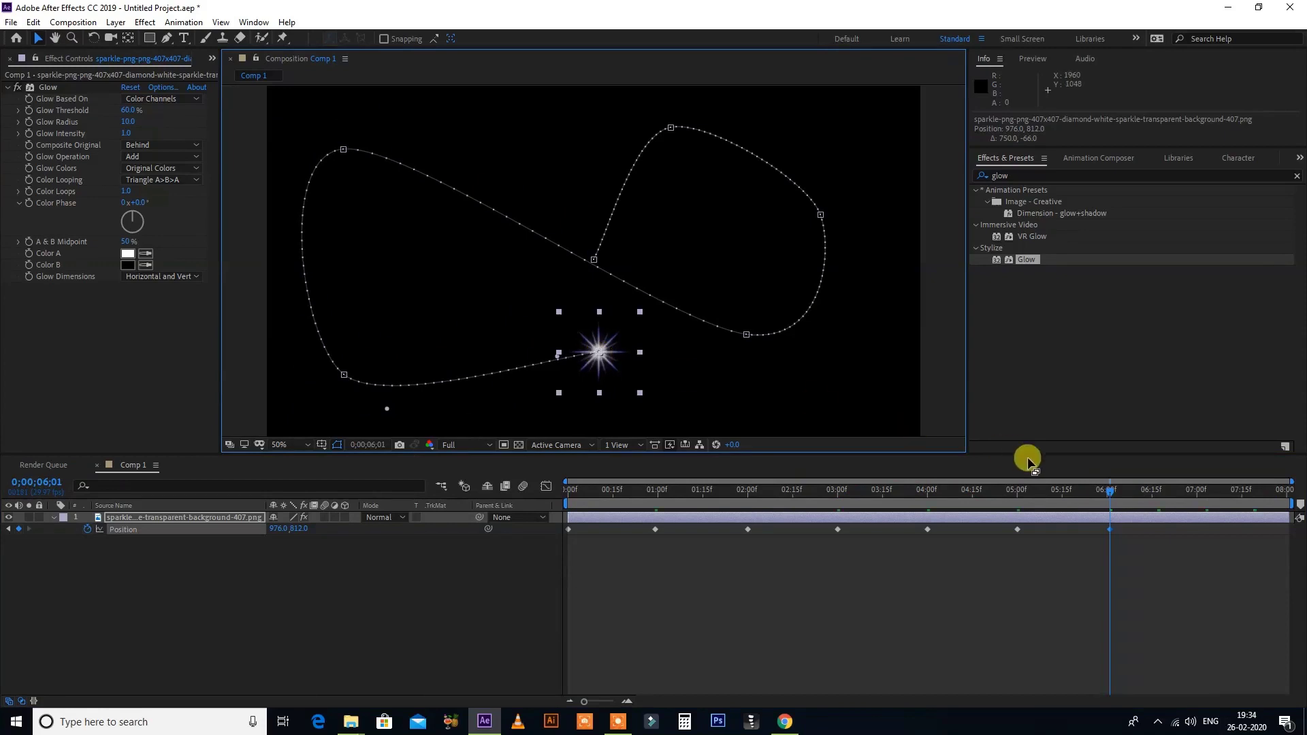
click(1199, 491)
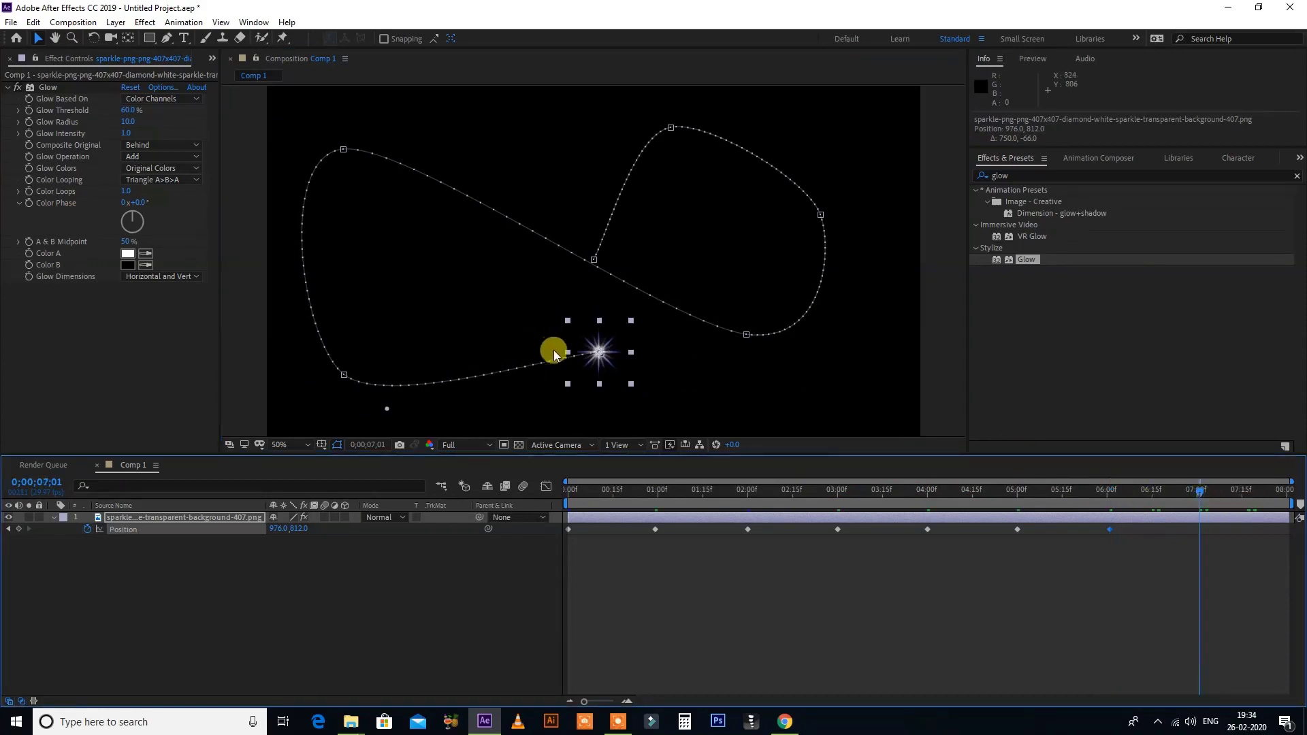
drag(601, 360, 844, 414)
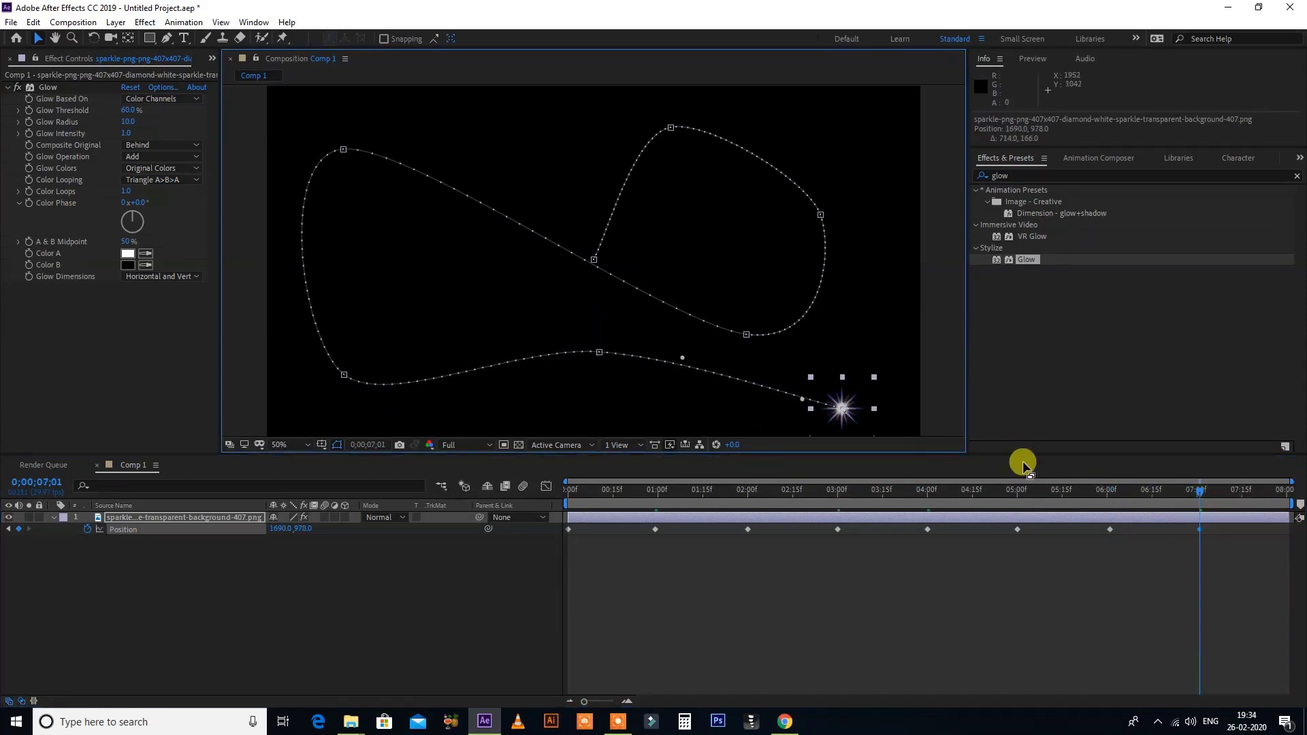
click(1290, 492)
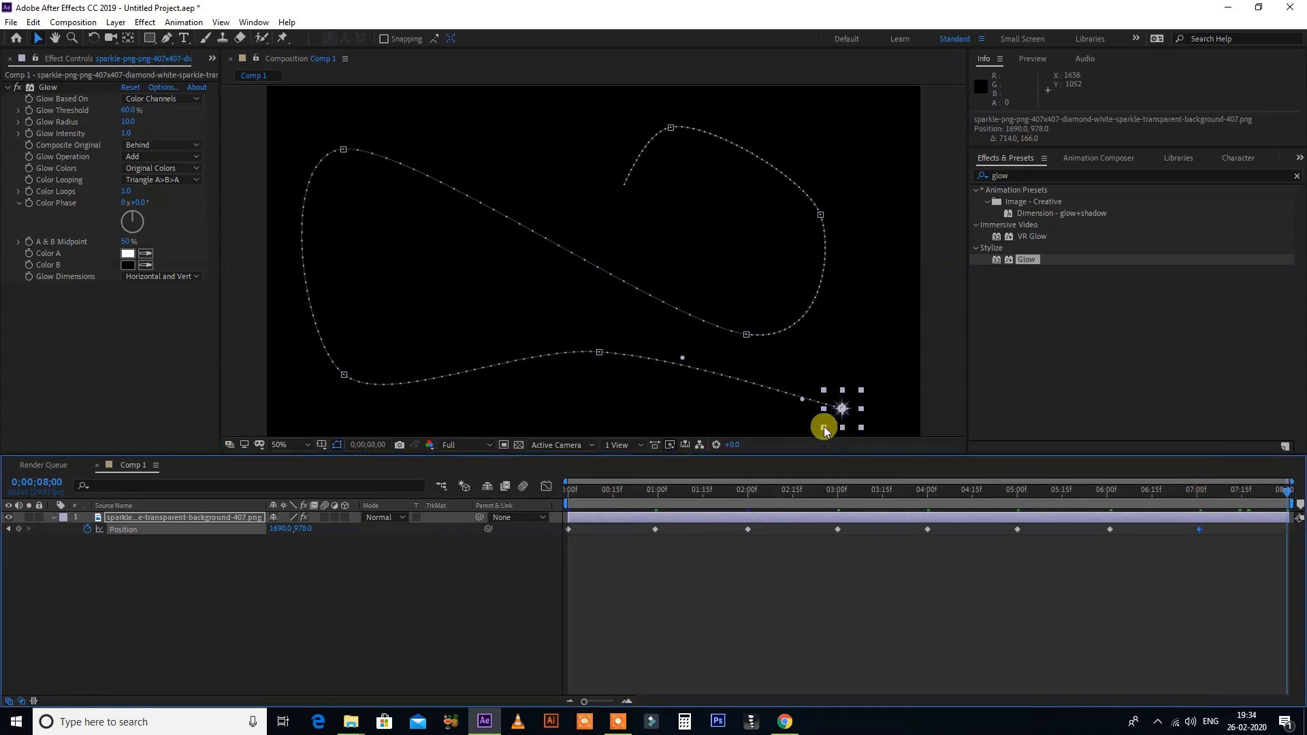
drag(837, 395, 855, 207)
drag(842, 140, 842, 136)
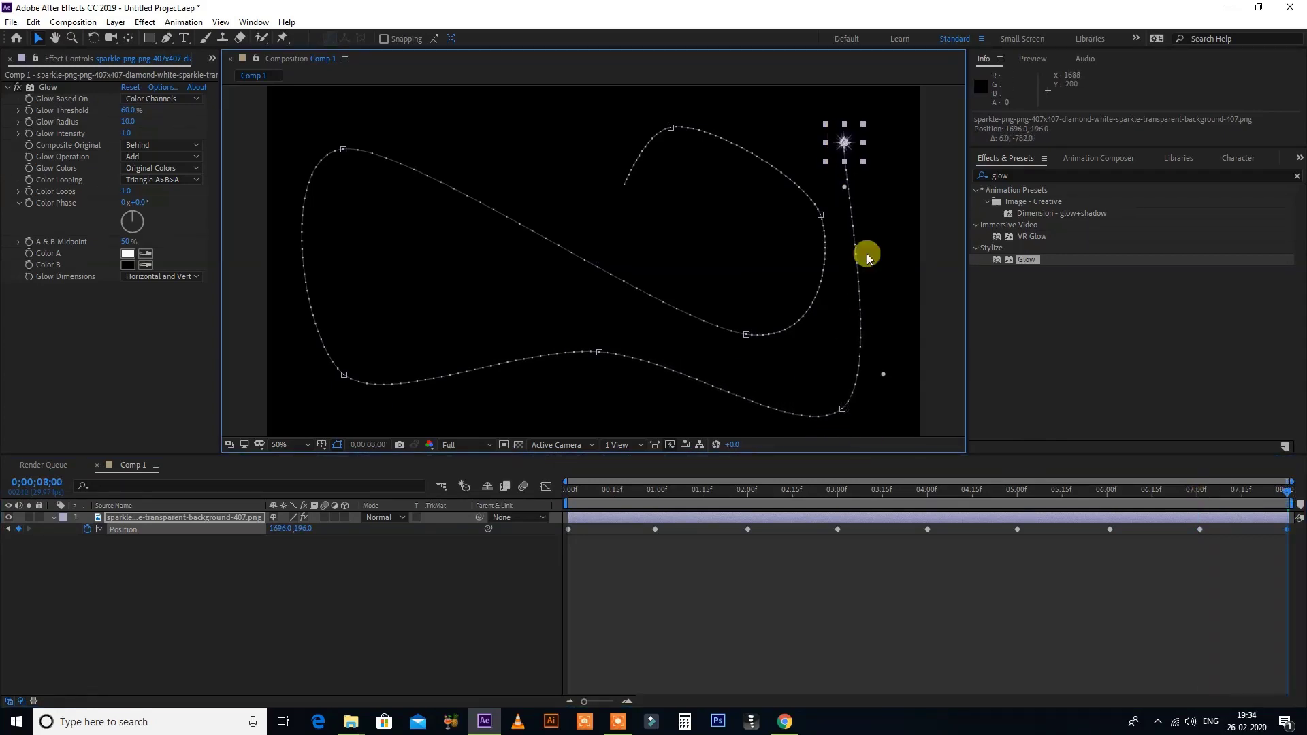
- Scrub and preview the looping motion path from 0;00, then return to the start
drag(1060, 488, 436, 484)
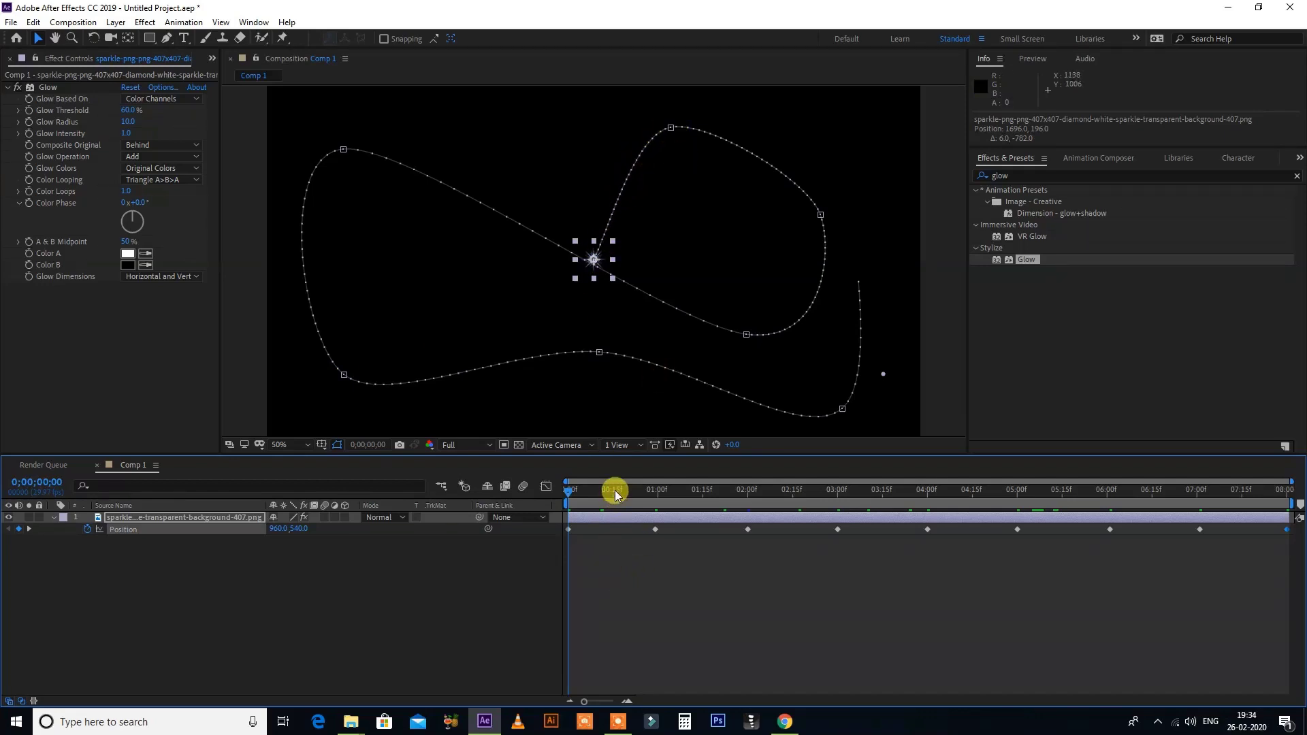
mouse_move(614, 495)
mouse_down()
mouse_move(584, 512)
mouse_move(797, 567)
mouse_up()
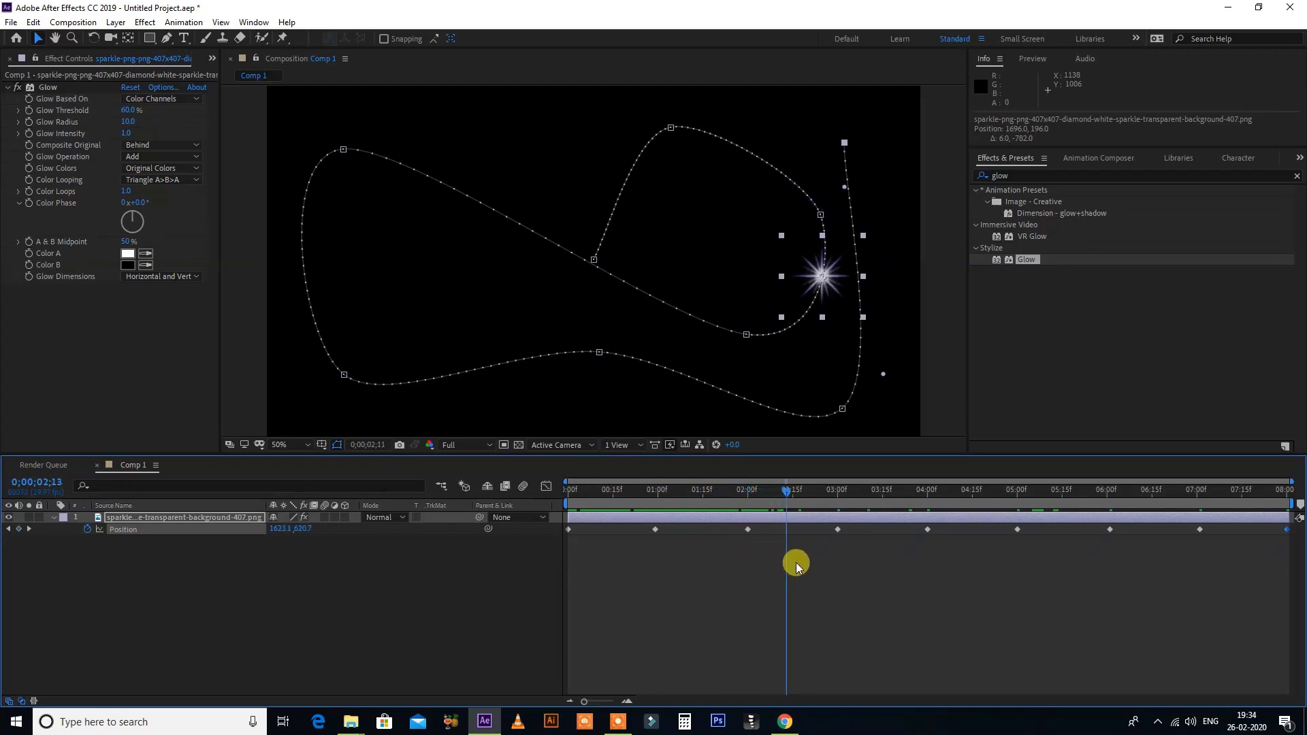
drag(797, 567, 477, 586)
click(483, 585)
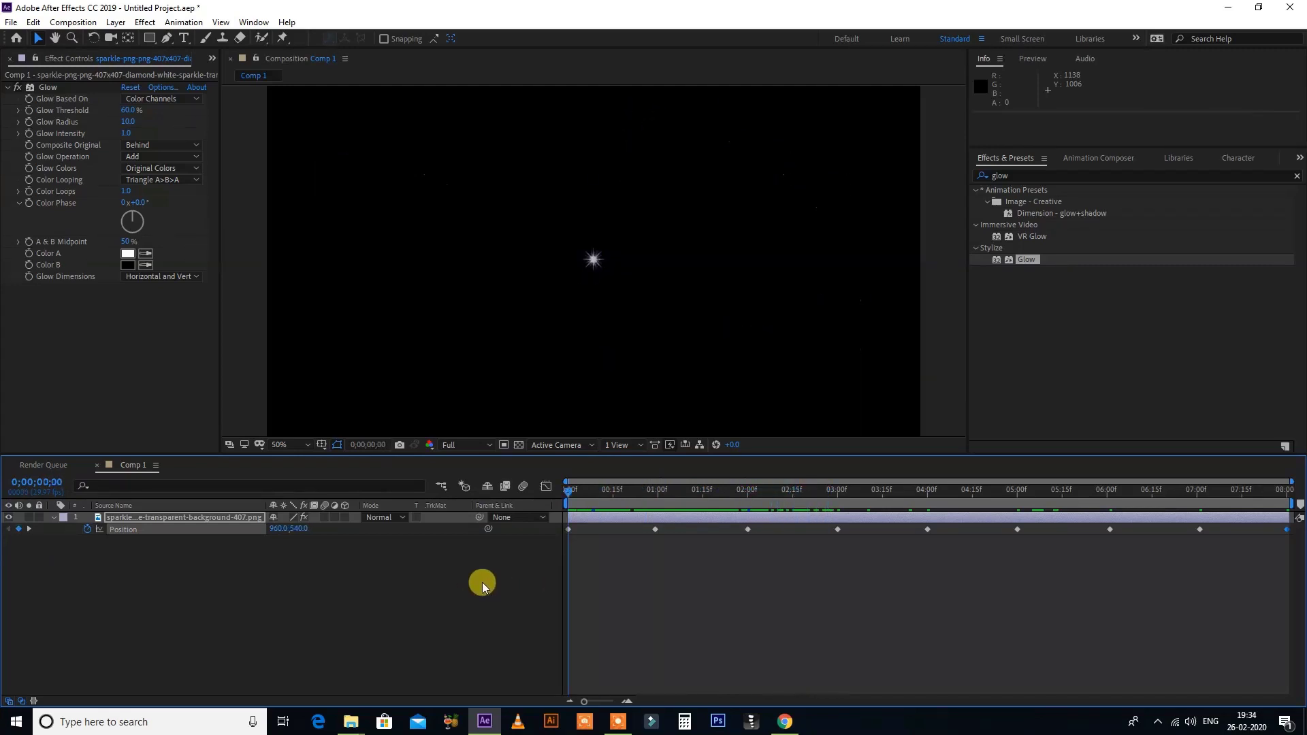
key(space)
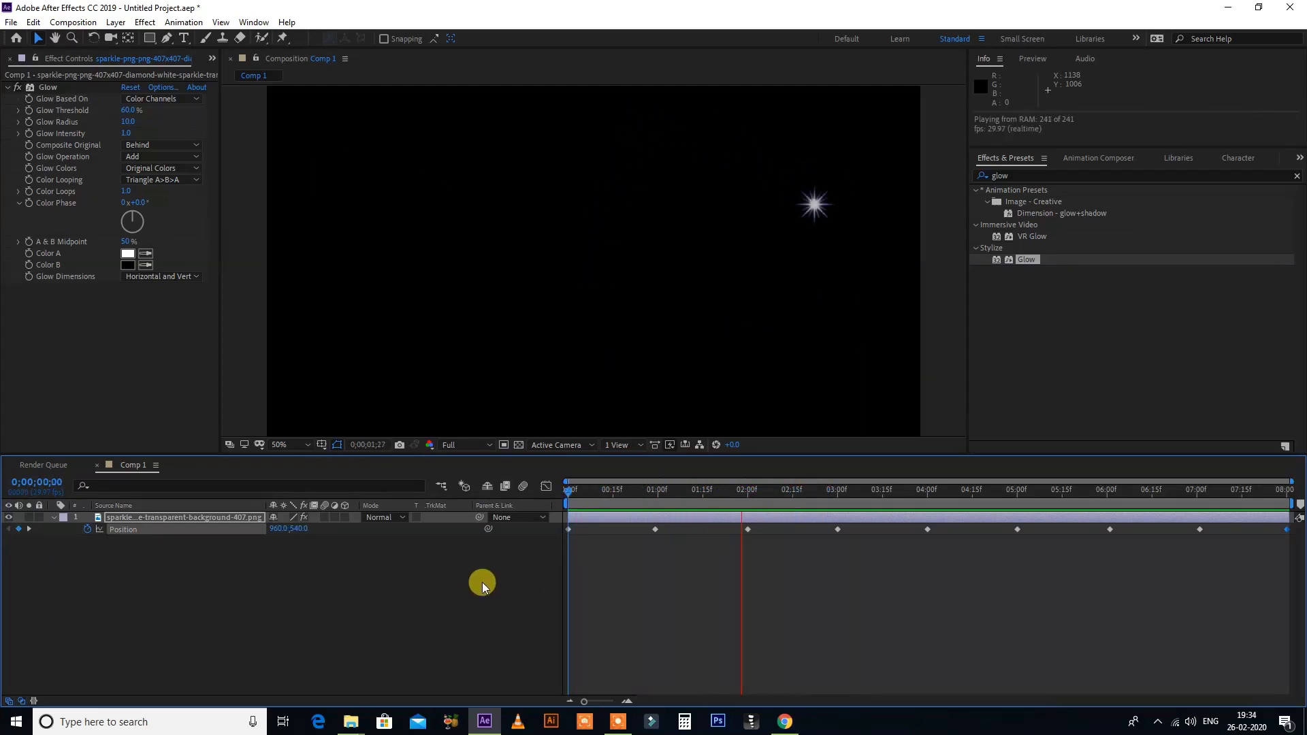
click(775, 488)
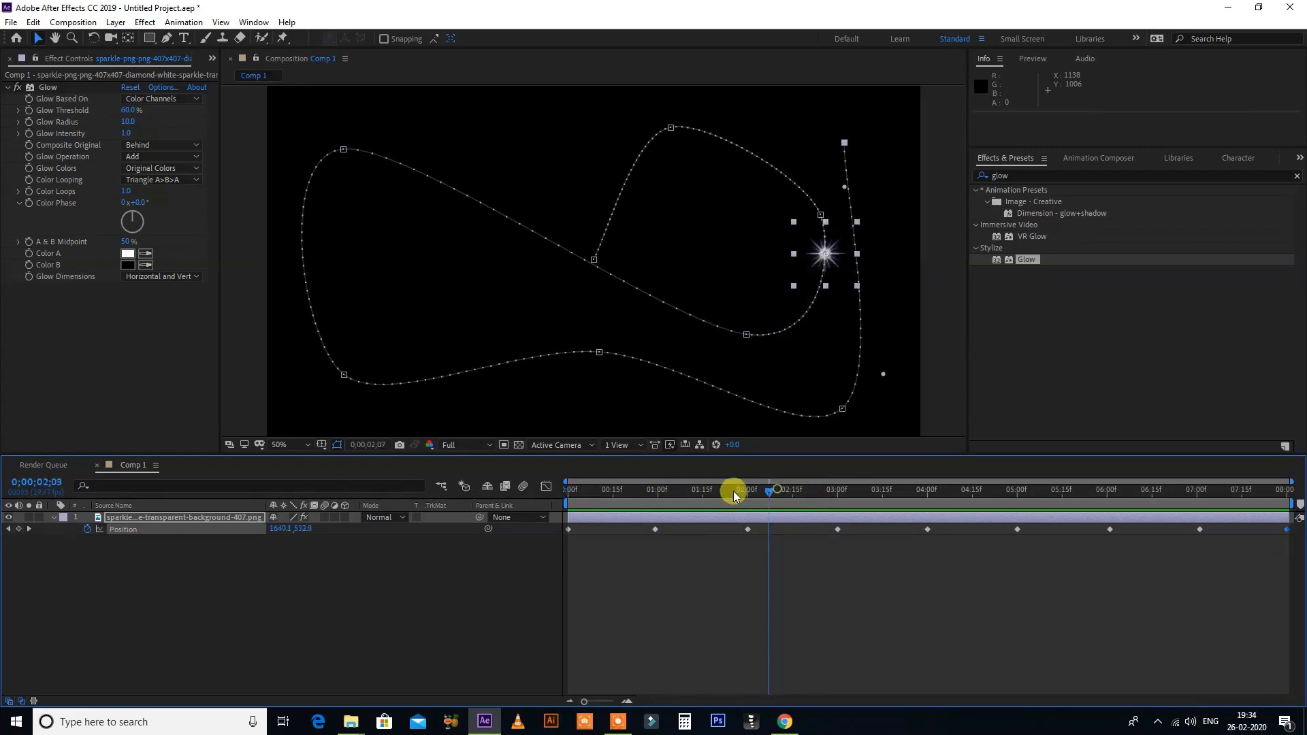
click(570, 491)
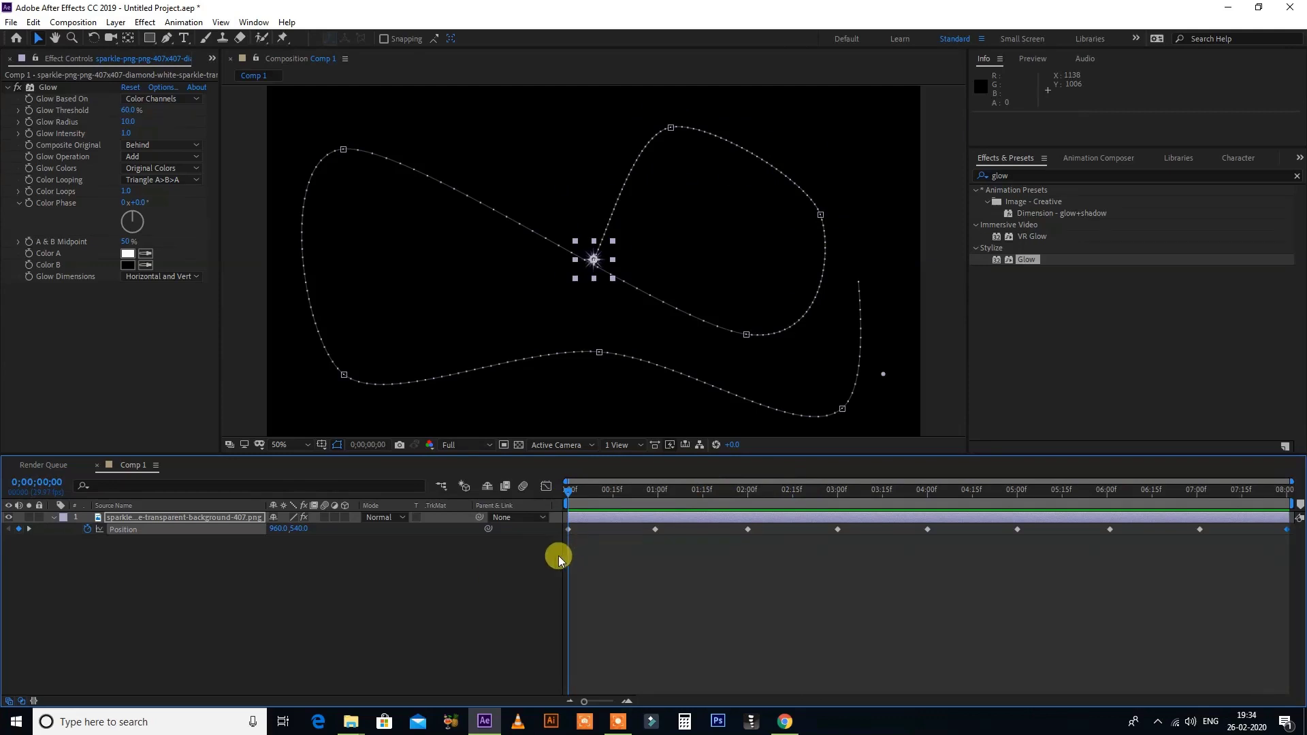
drag(558, 553, 1279, 524)
click(776, 552)
click(779, 500)
click(759, 531)
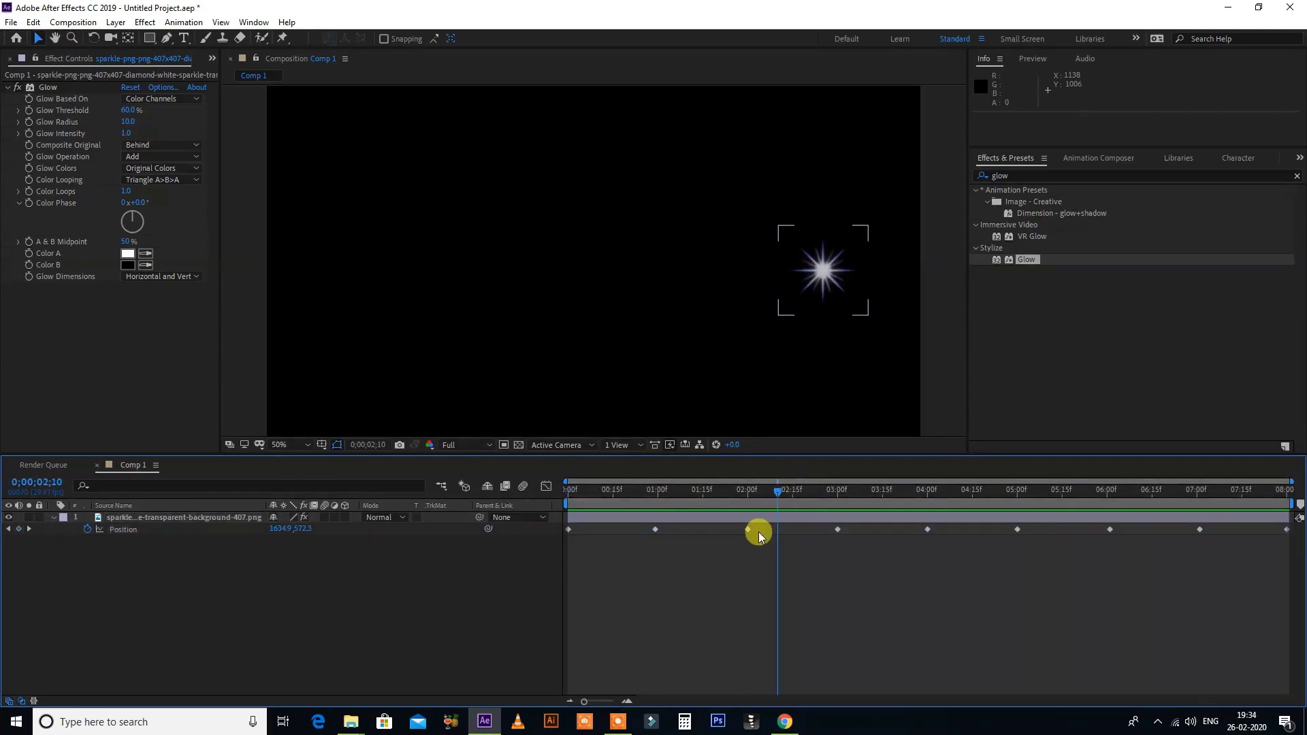
click(175, 529)
scroll(644, 261, up, 2)
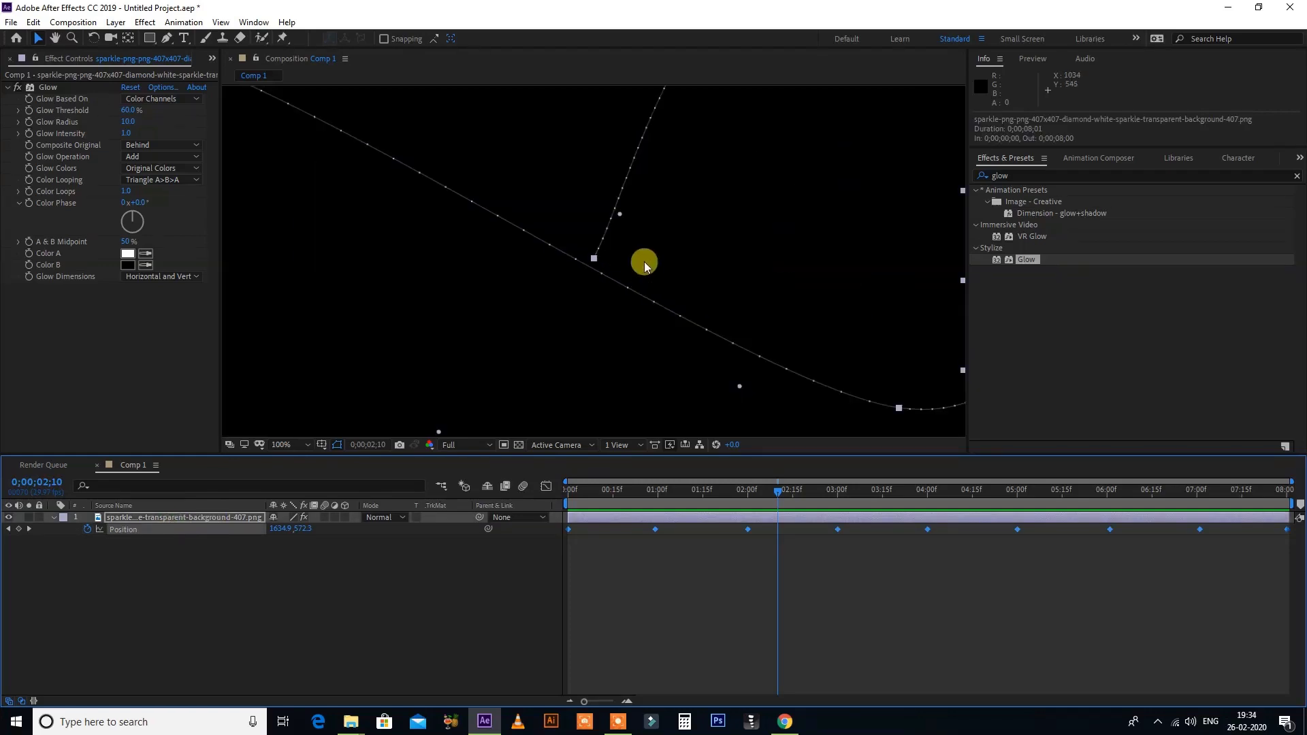
click(826, 543)
drag(876, 554, 715, 519)
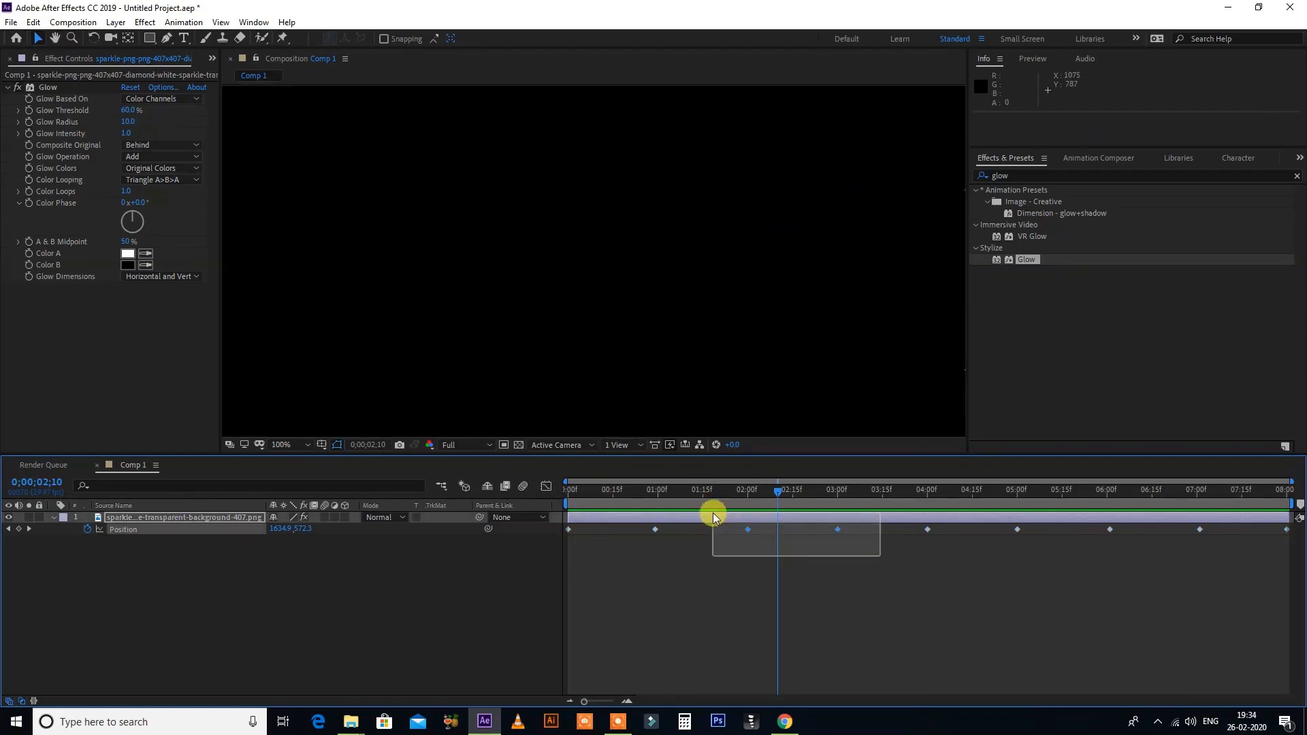
scroll(861, 404, down, 2)
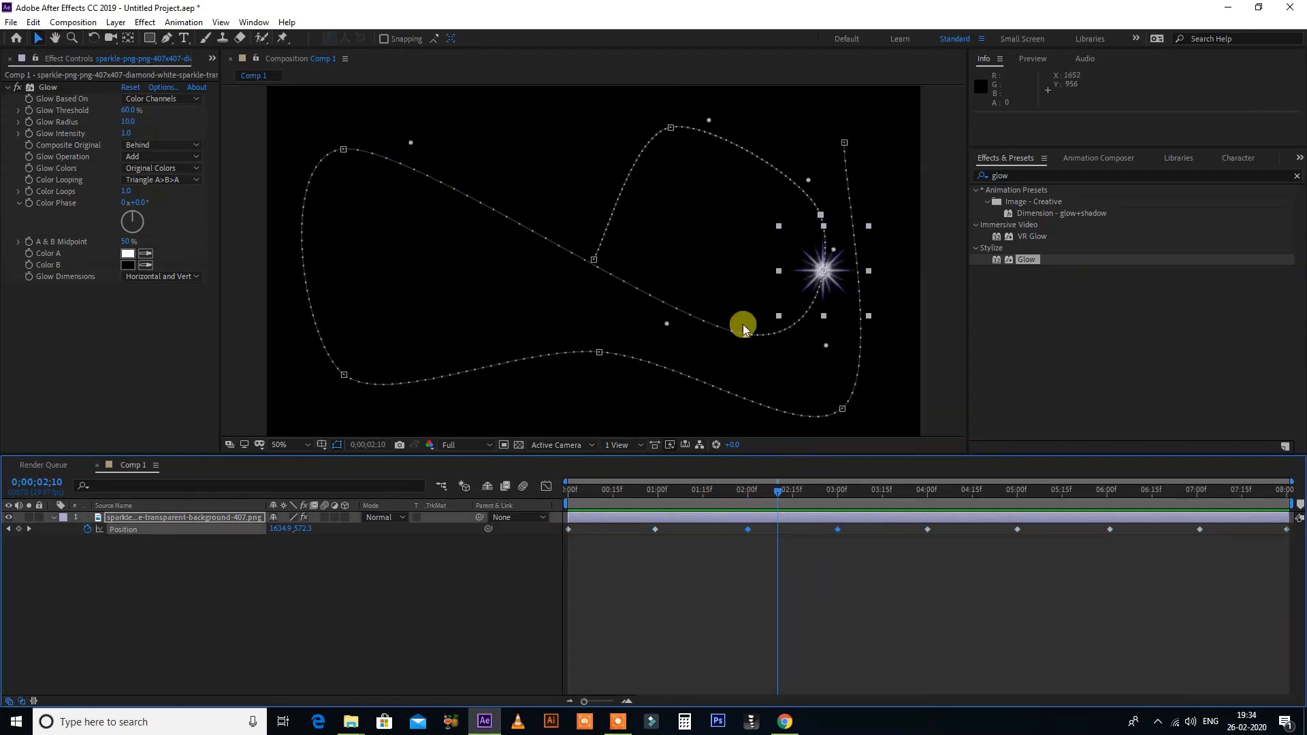
scroll(744, 326, down, 2)
drag(677, 546, 535, 517)
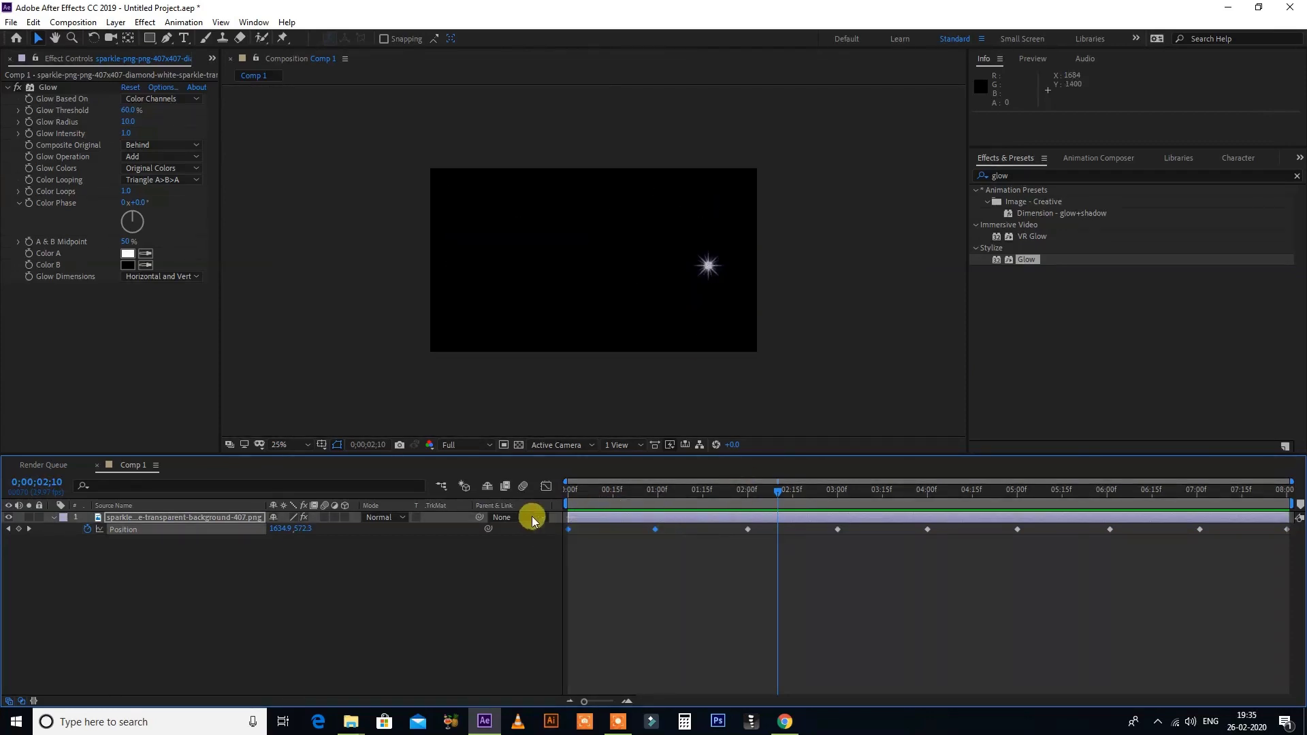
scroll(609, 312, up, 2)
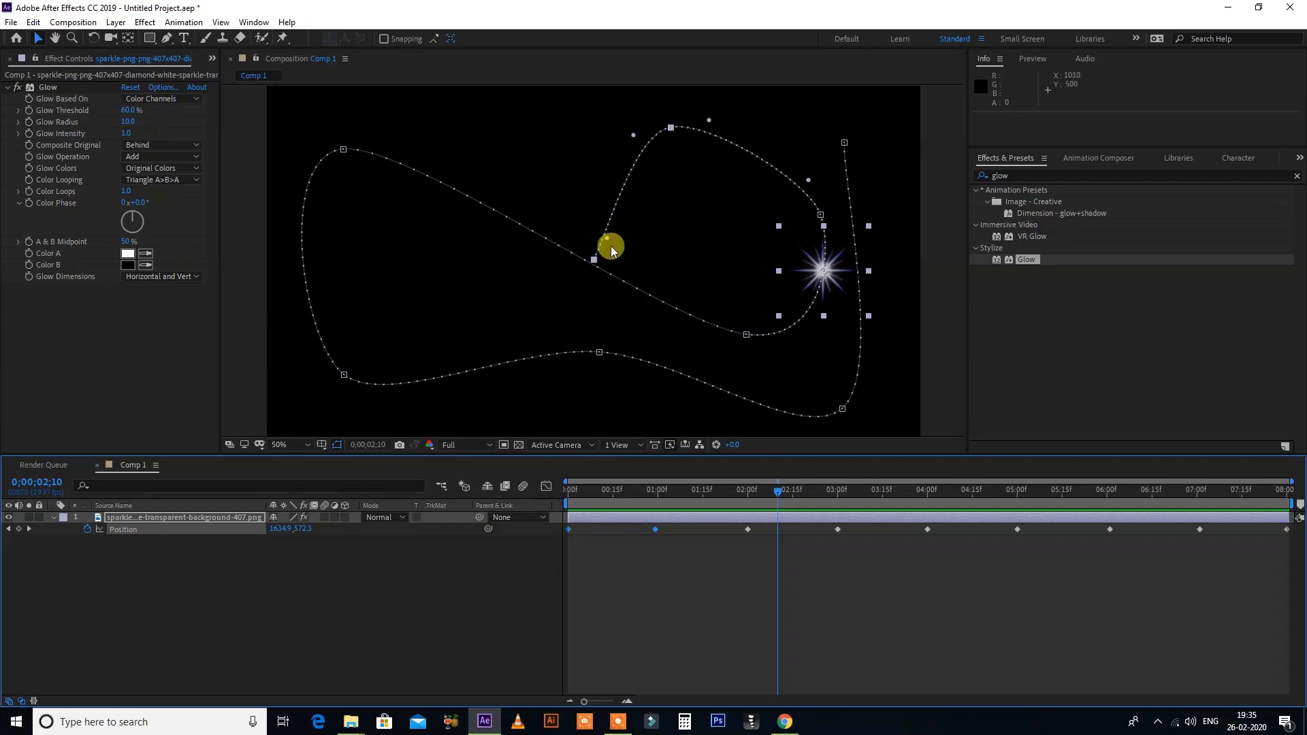
scroll(610, 246, up, 2)
drag(660, 175, 569, 370)
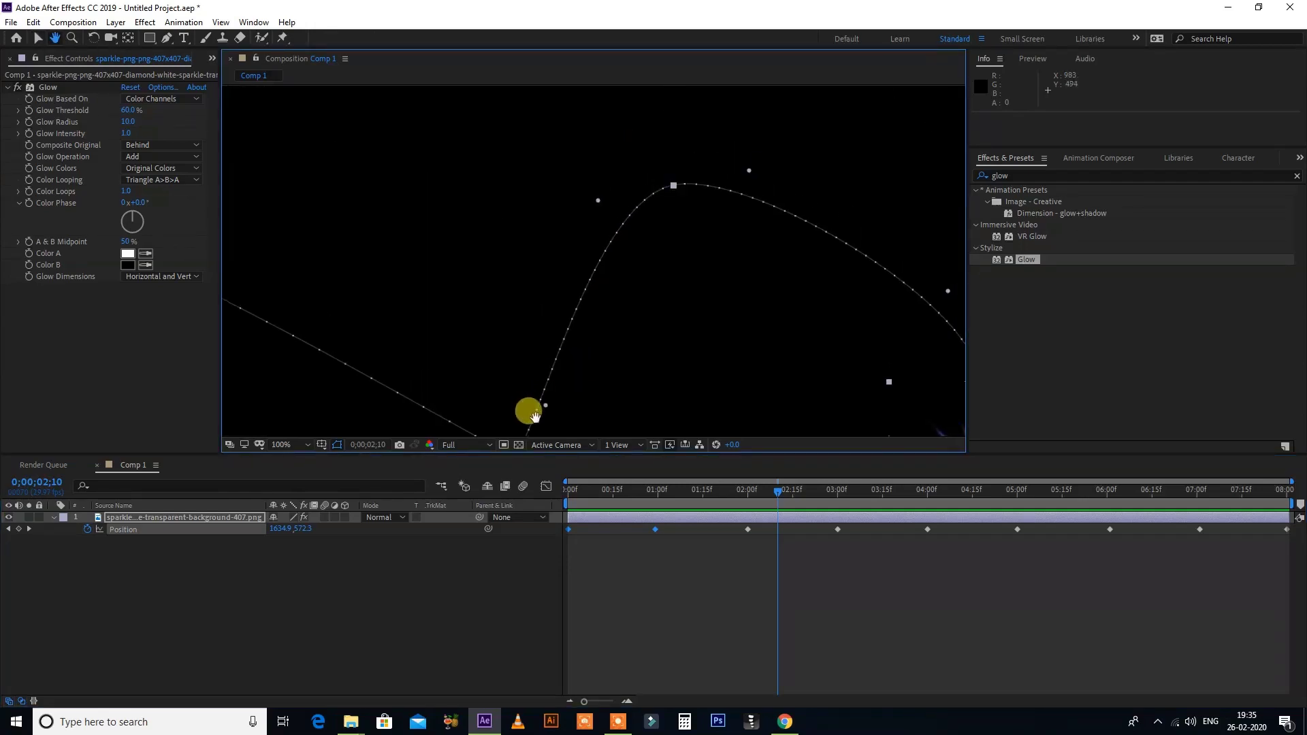
drag(531, 411, 521, 354)
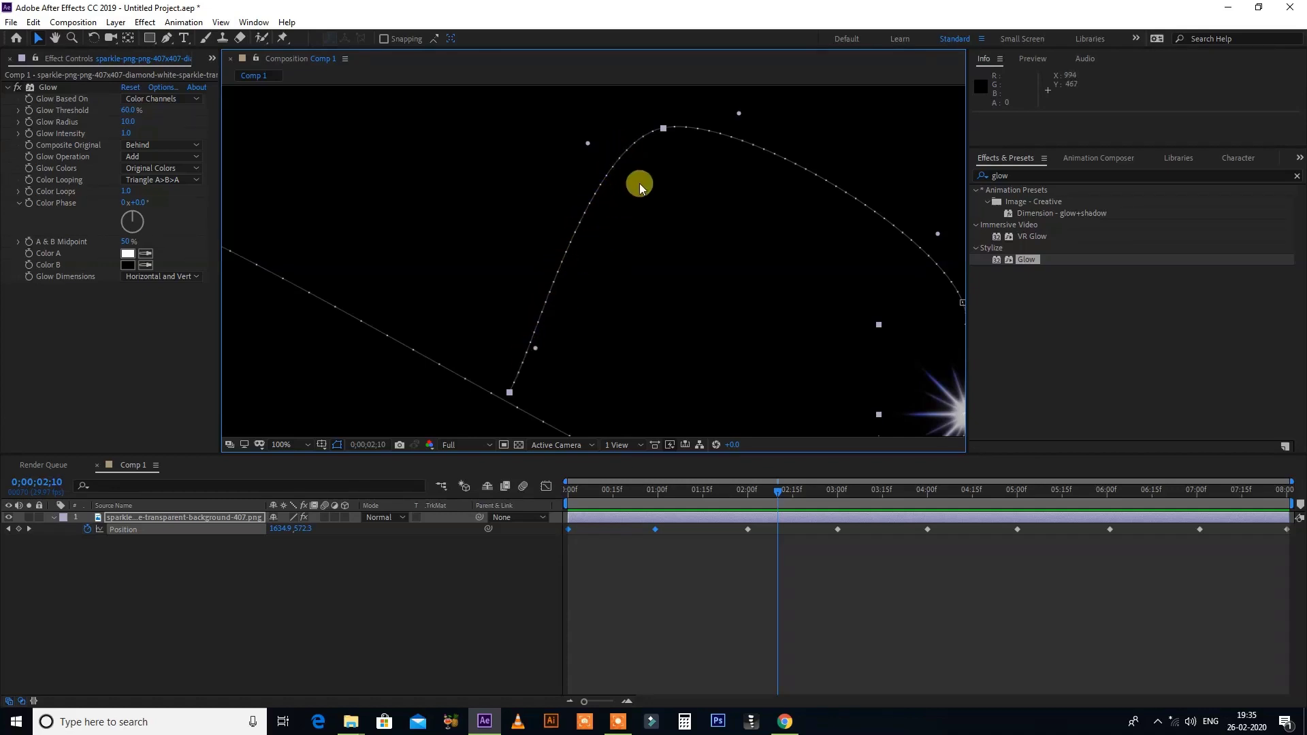
scroll(620, 235, down, 4)
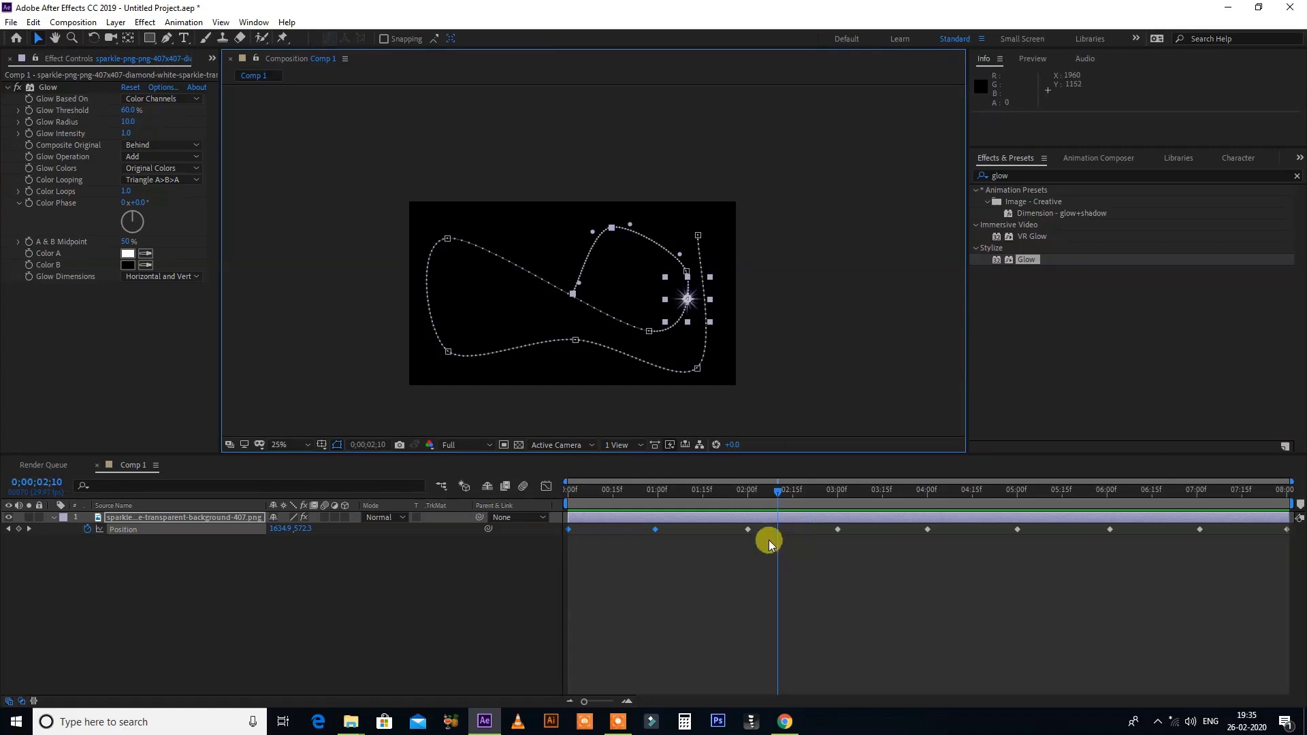
- Try changing the 2;00 Position keyframe's interpolation, then undo it
drag(552, 562, 1295, 521)
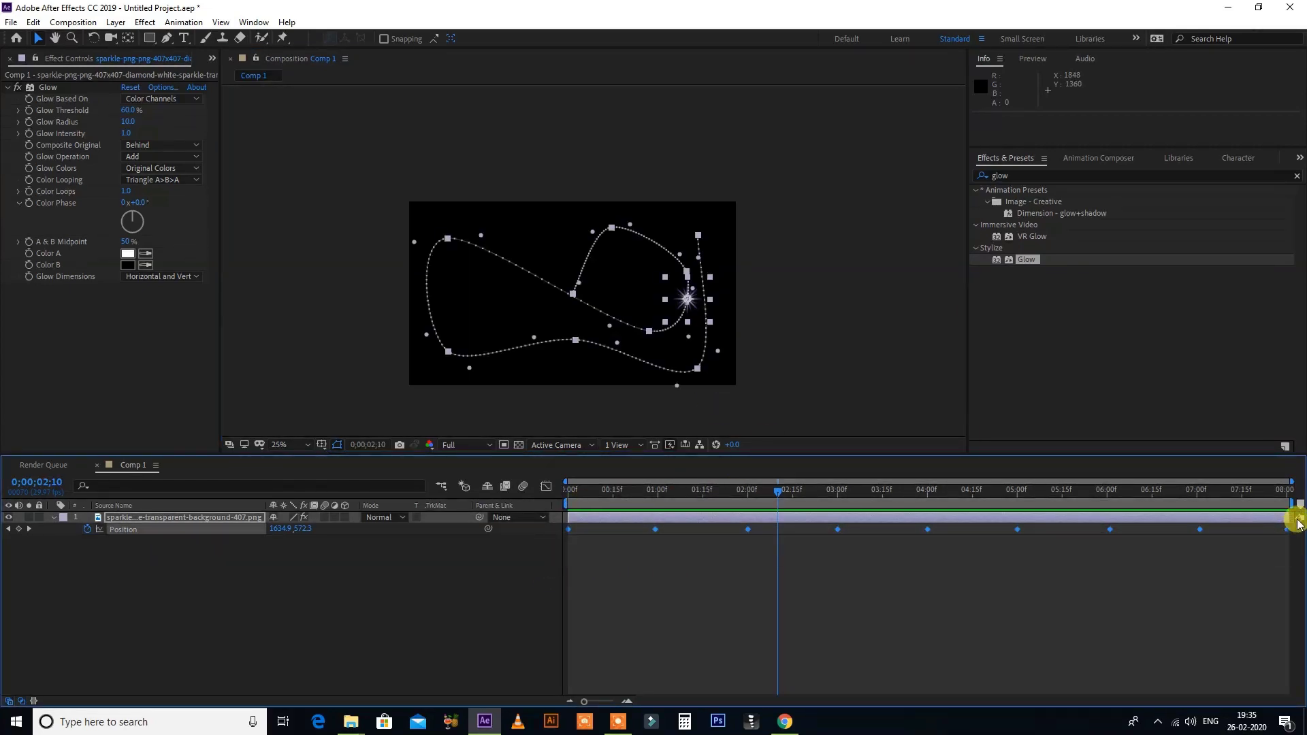
right_click(569, 529)
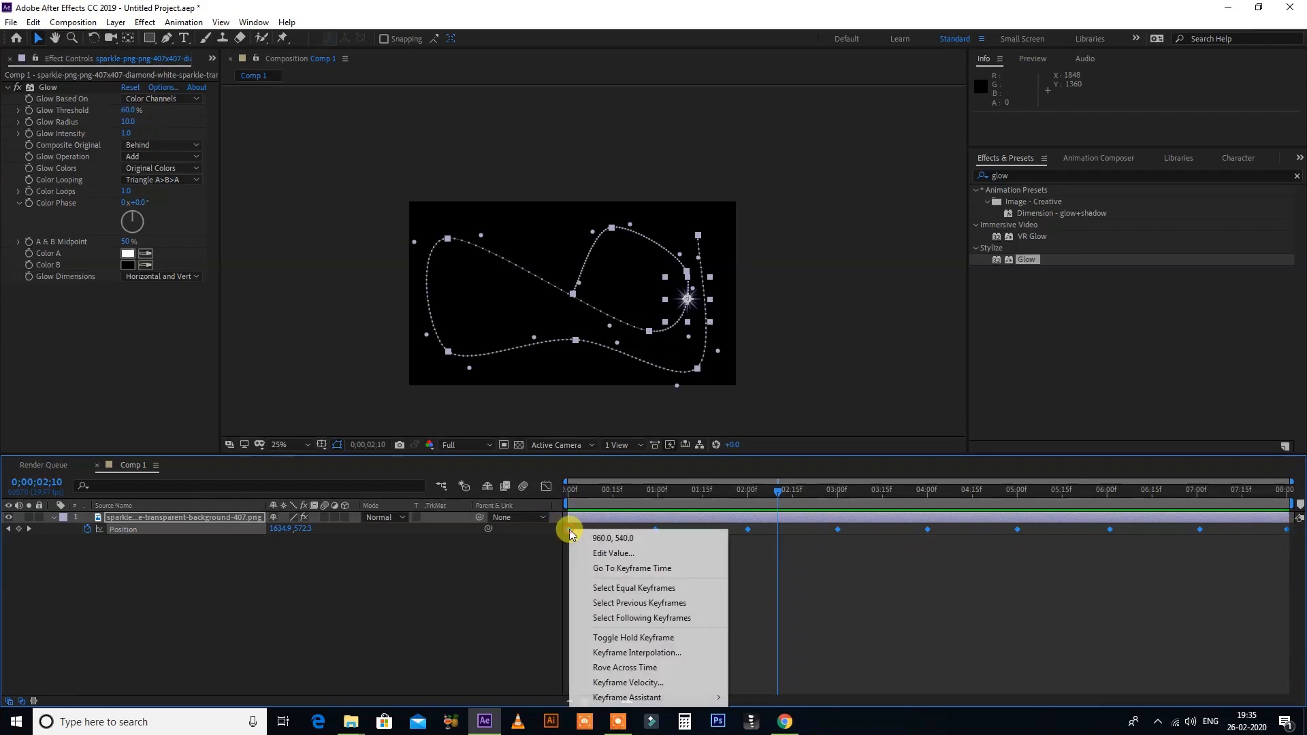
click(838, 591)
drag(746, 522, 738, 522)
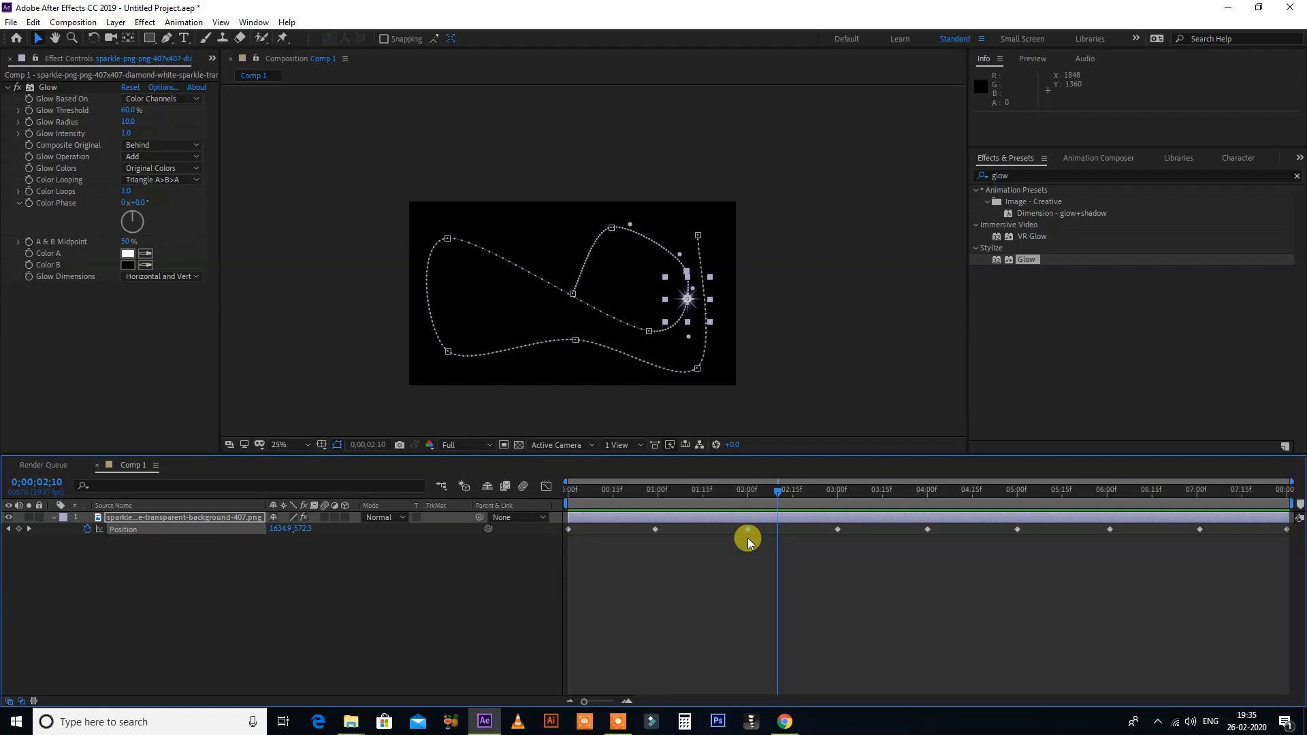
ctrl+click(747, 538)
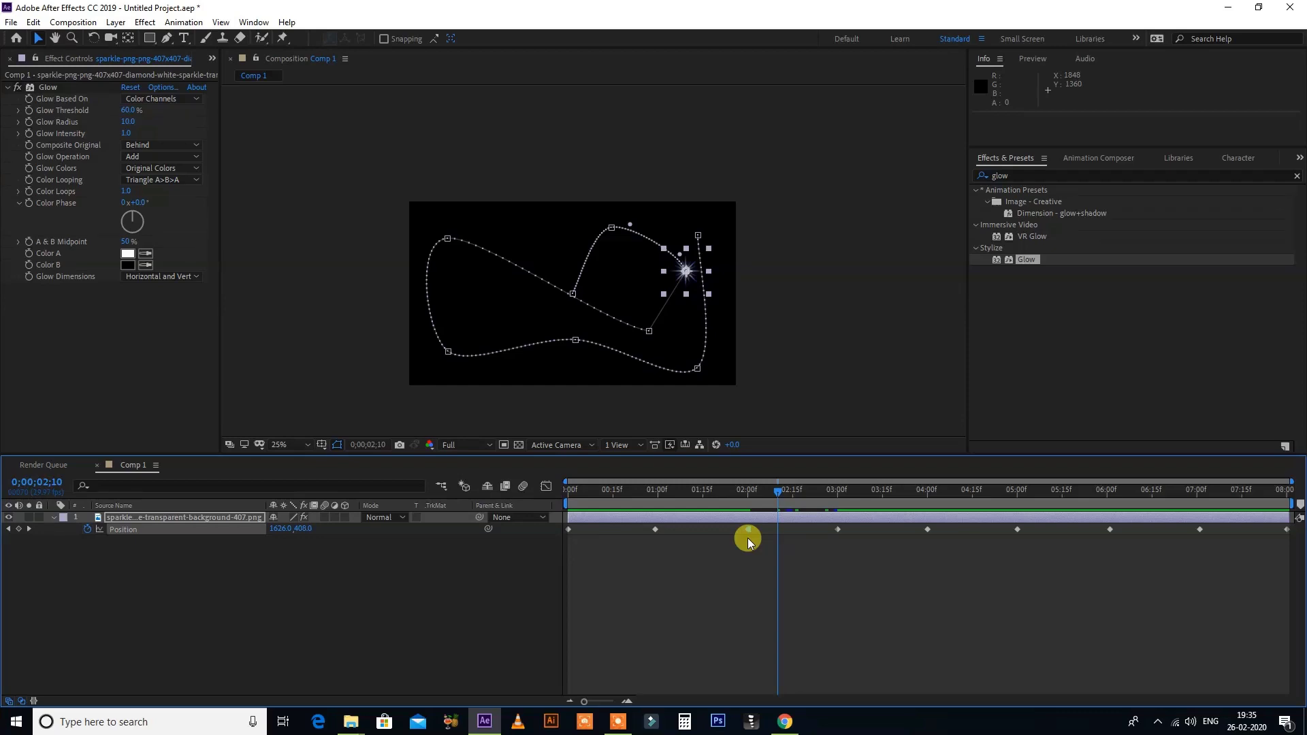
key(ctrl+z)
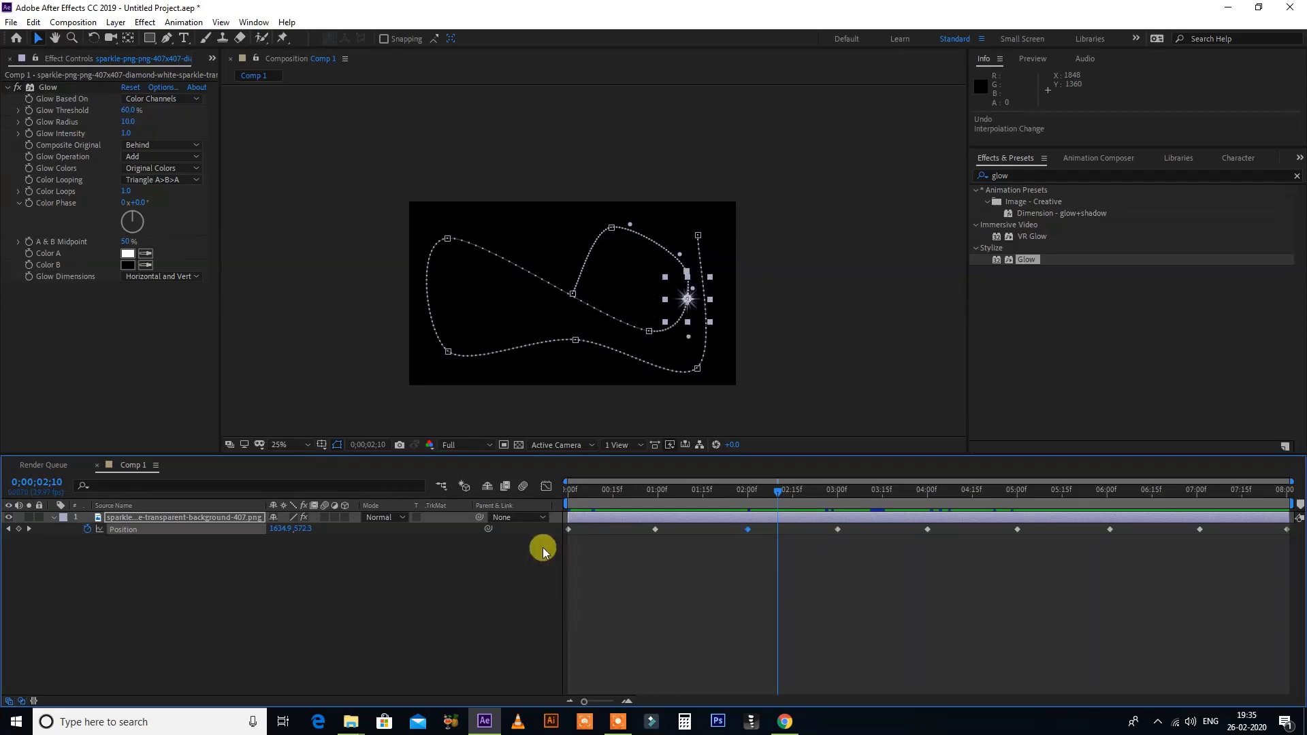
- Convert all the Position keyframes to hold keyframes with Toggle Hold Keyframe
drag(540, 548, 1298, 538)
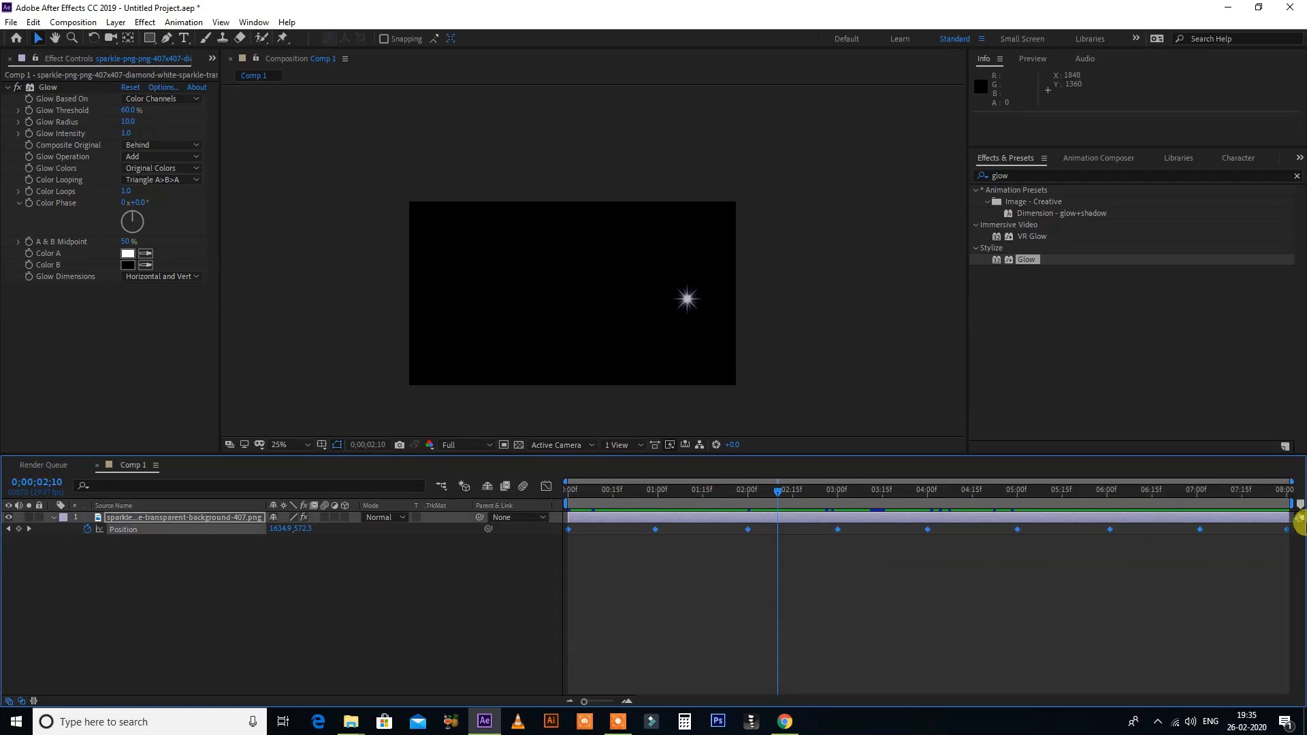
right_click(656, 528)
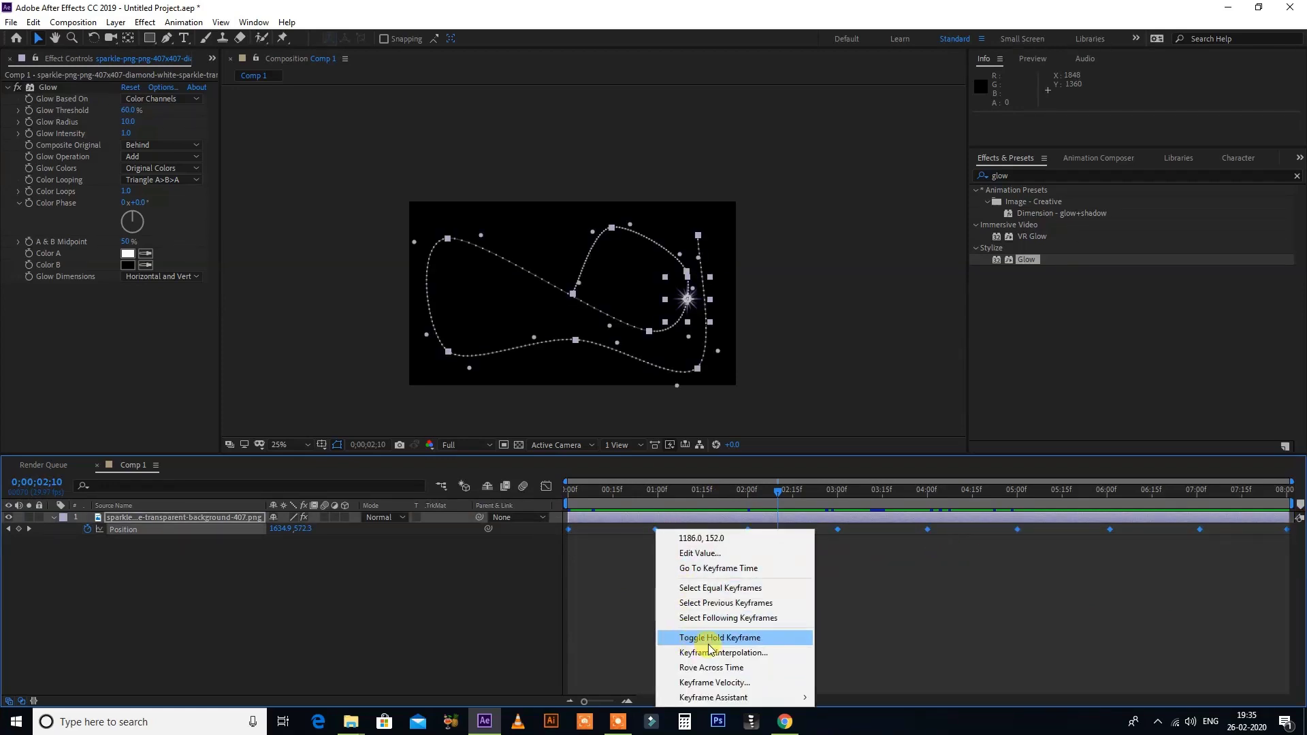
click(715, 639)
click(655, 528)
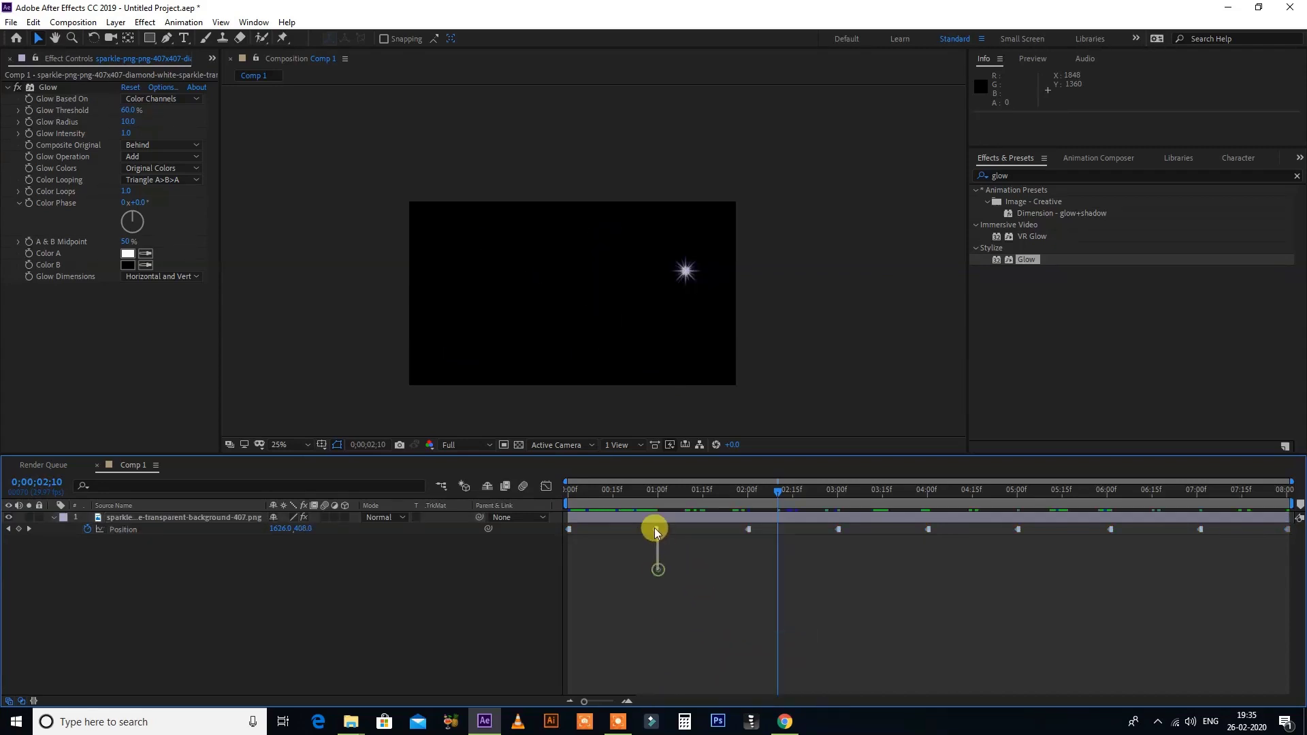
click(748, 529)
click(782, 517)
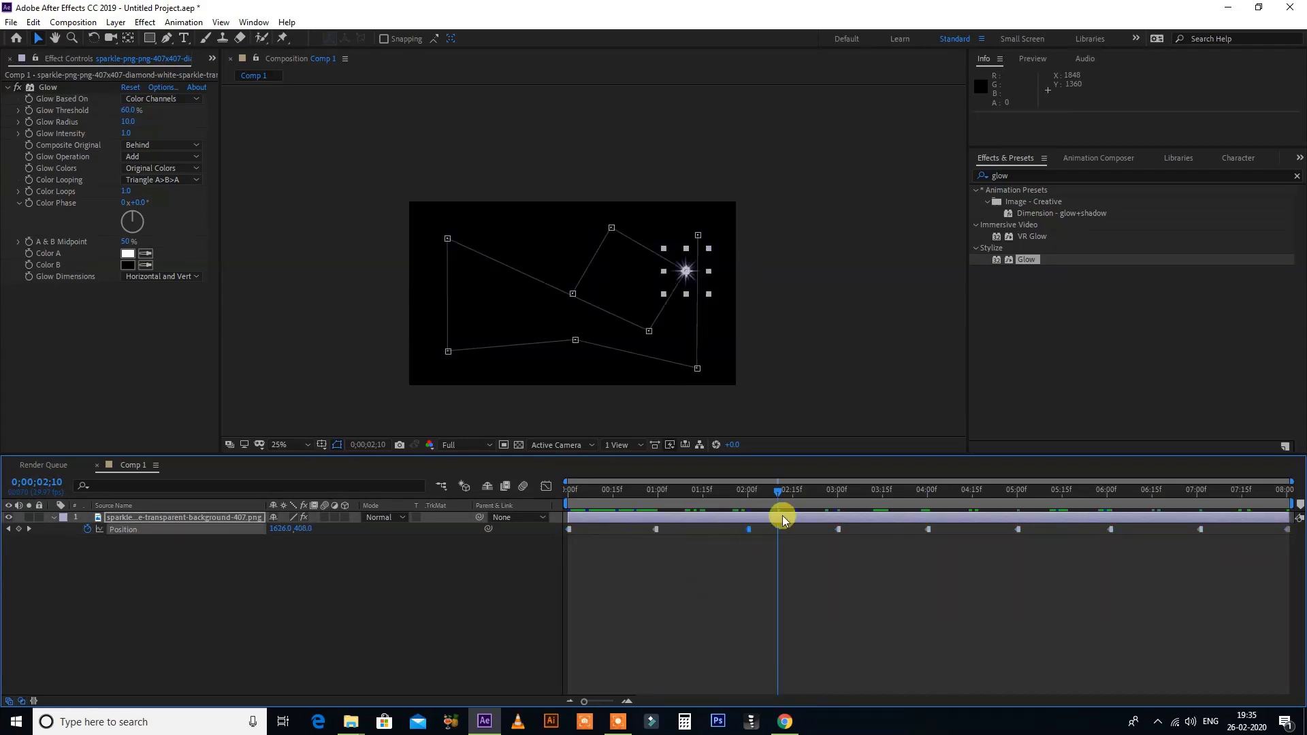
drag(838, 529, 825, 534)
click(928, 530)
click(897, 490)
scroll(608, 273, up, 4)
drag(592, 251, 596, 196)
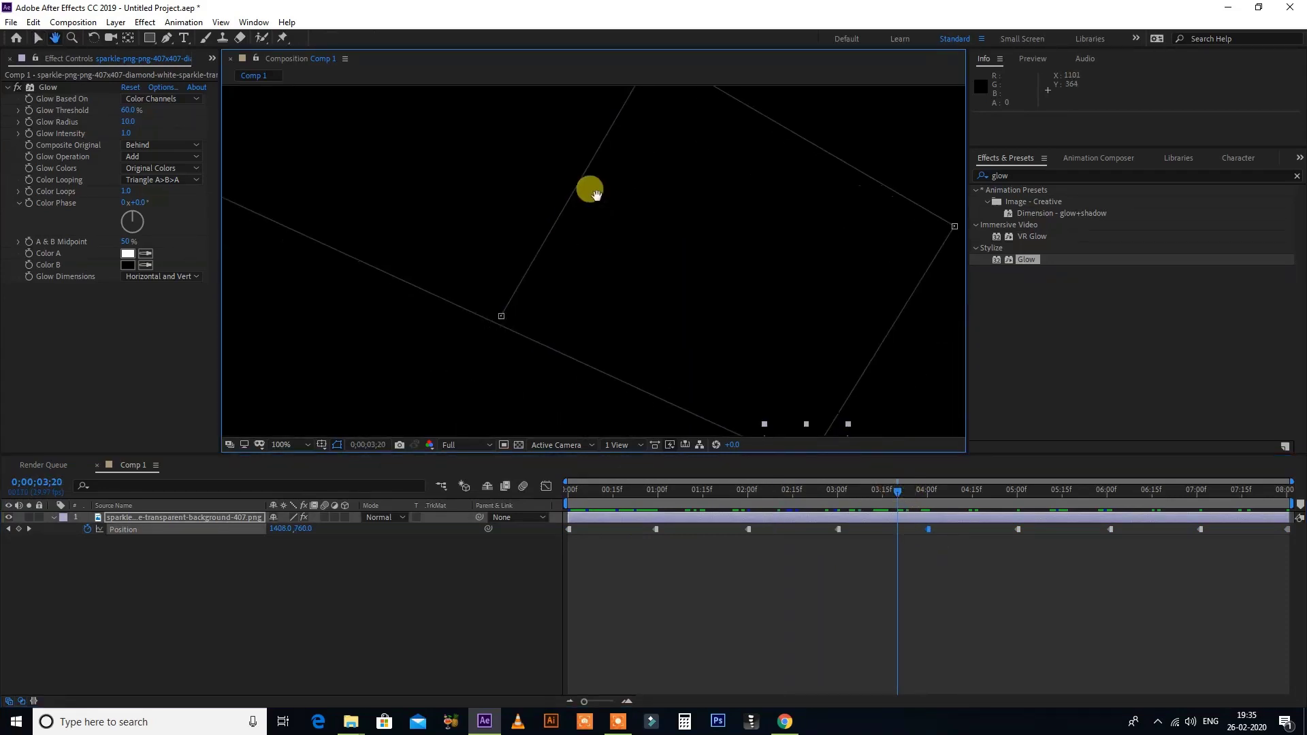
key(v)
click(575, 526)
click(569, 530)
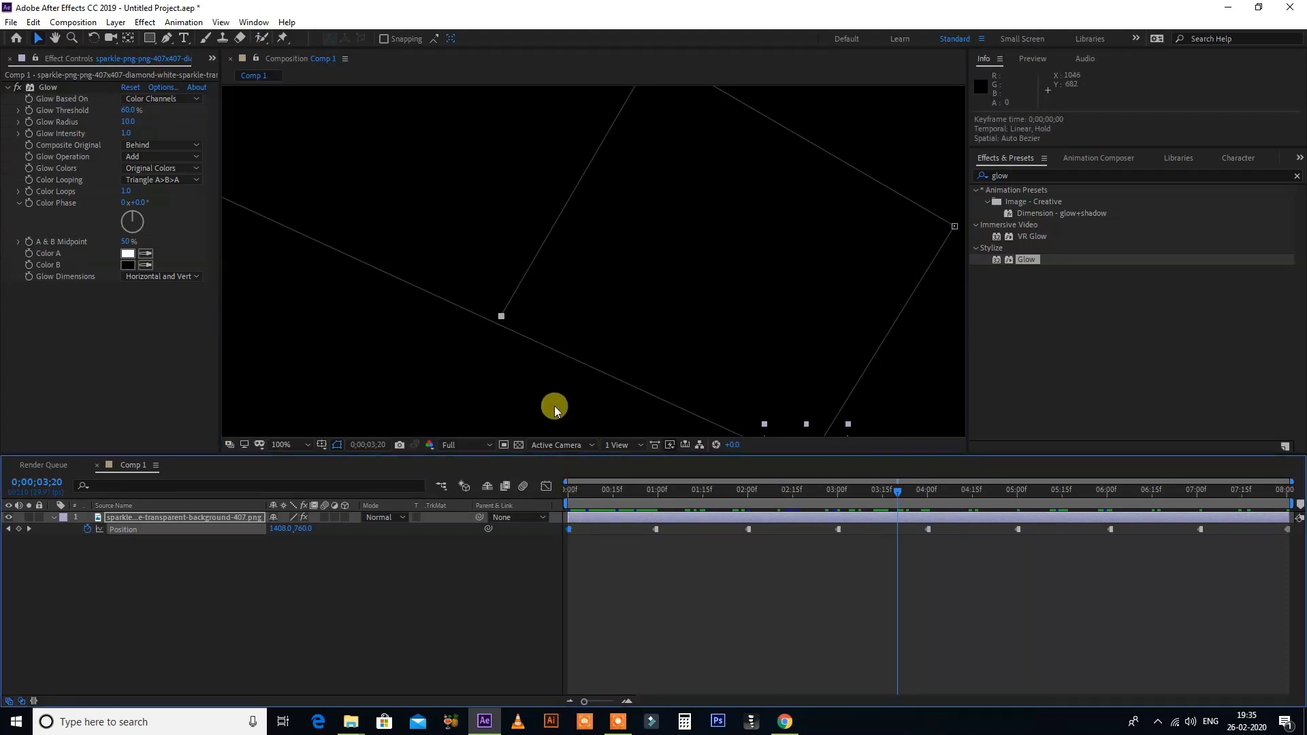
key(h)
scroll(657, 295, up, 3)
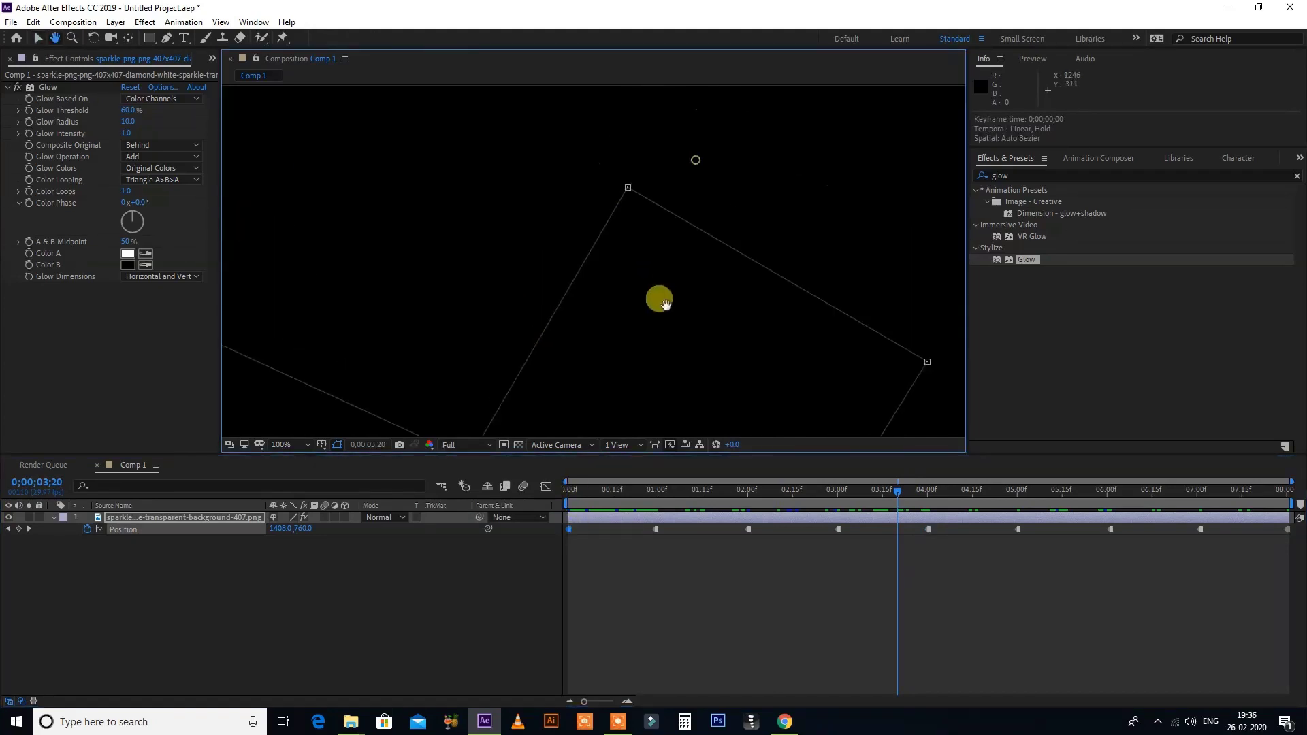
click(627, 199)
key(h)
scroll(643, 231, down, 1)
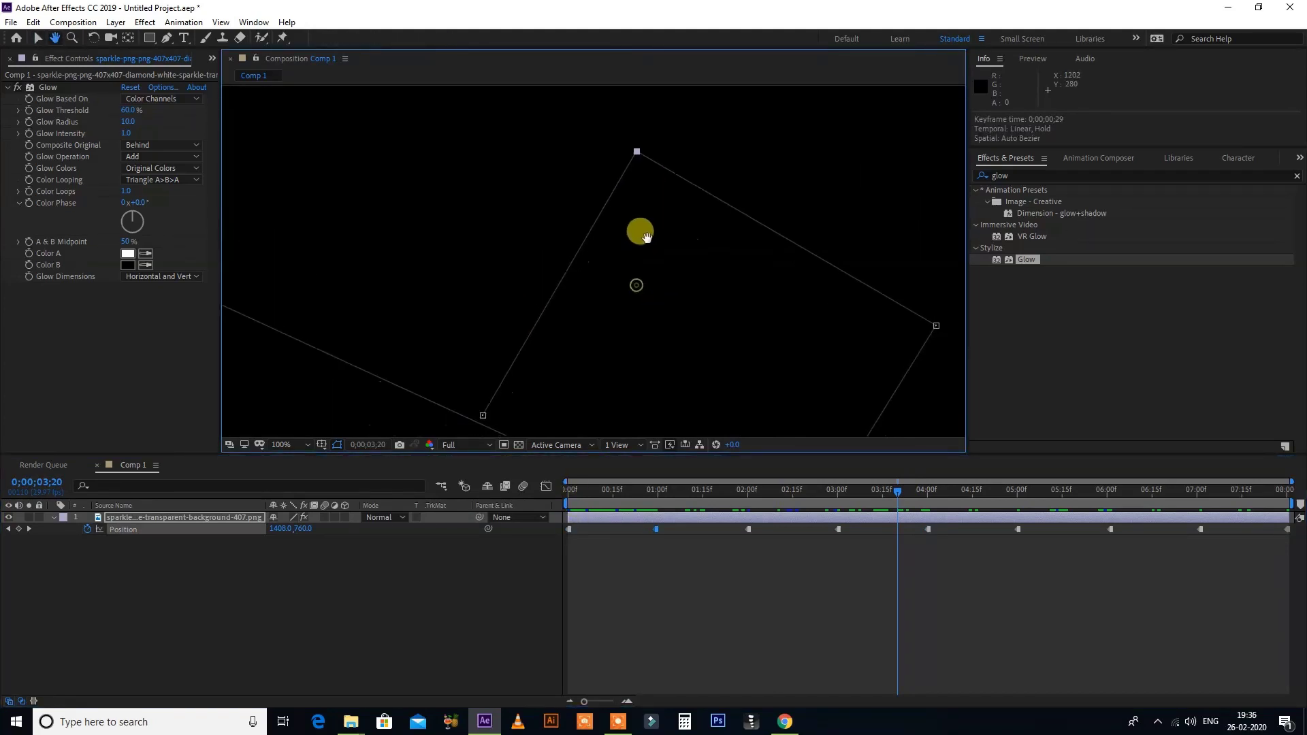
key(v)
drag(687, 116, 618, 219)
click(704, 597)
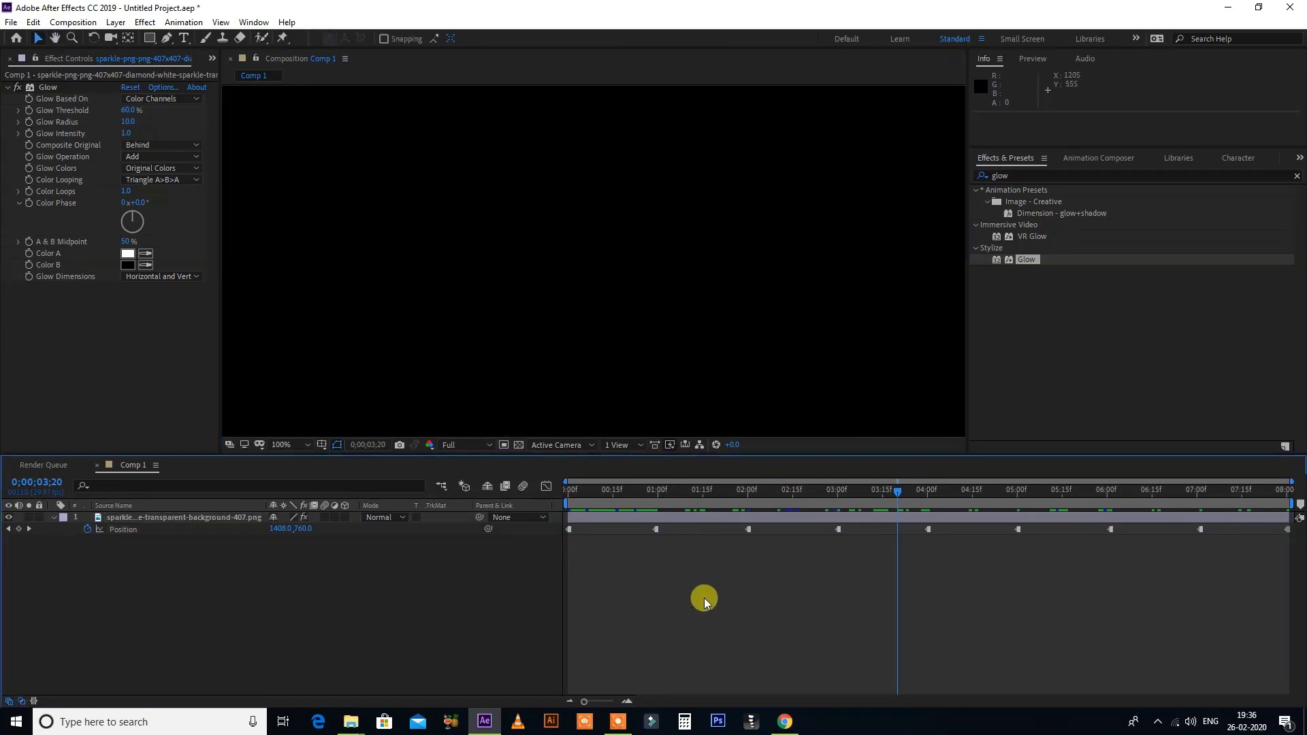
click(725, 493)
drag(679, 539, 522, 495)
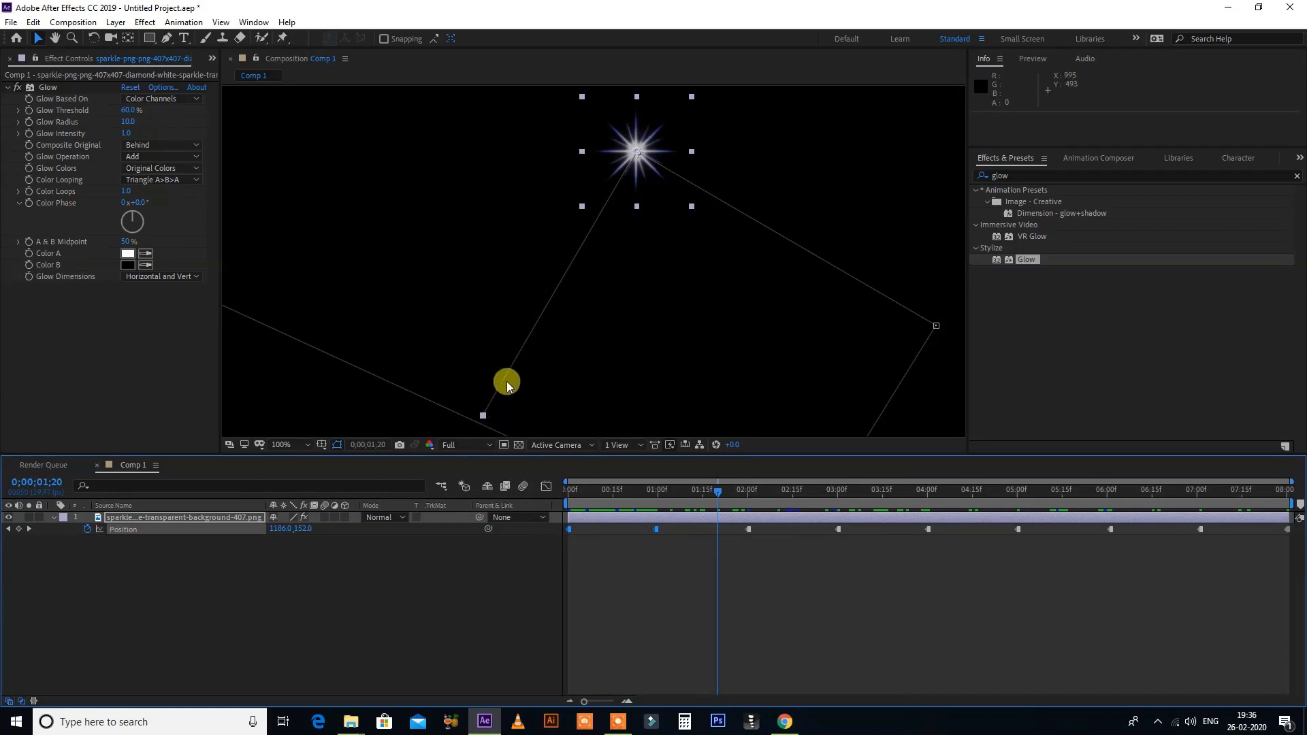
click(481, 416)
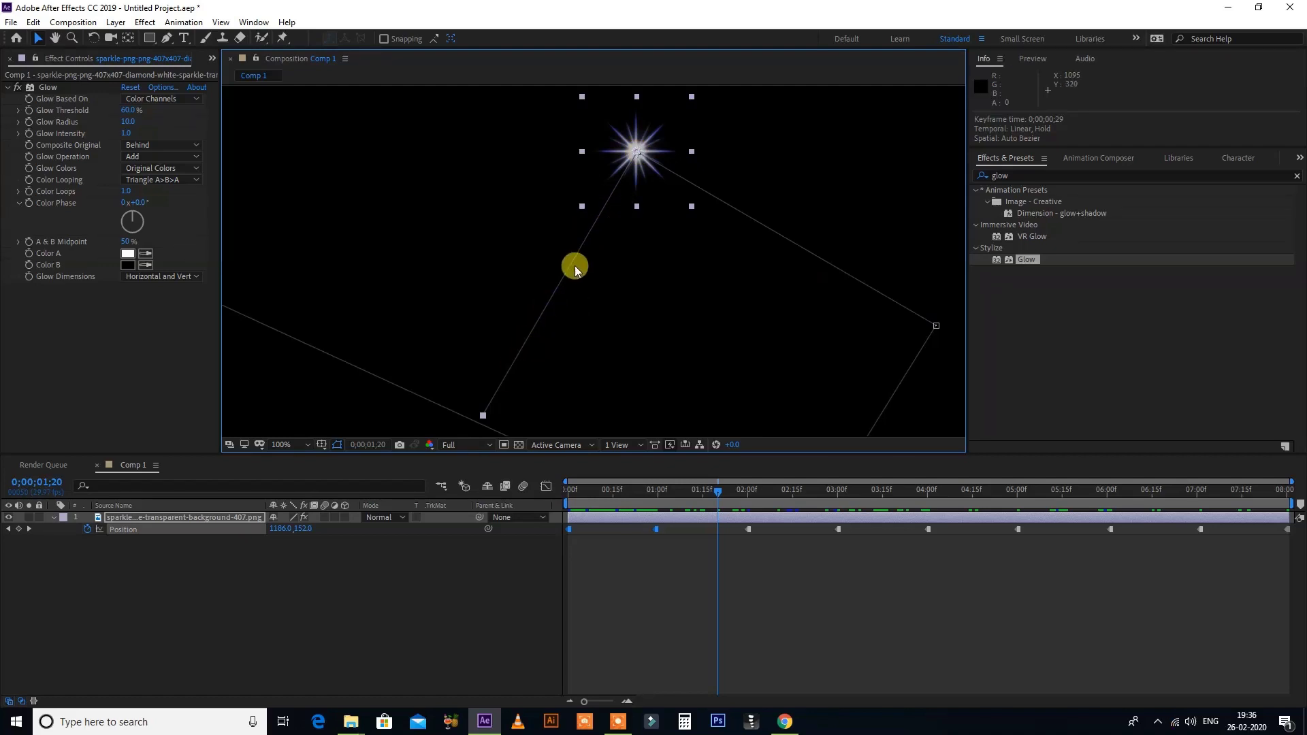
drag(616, 502, 521, 493)
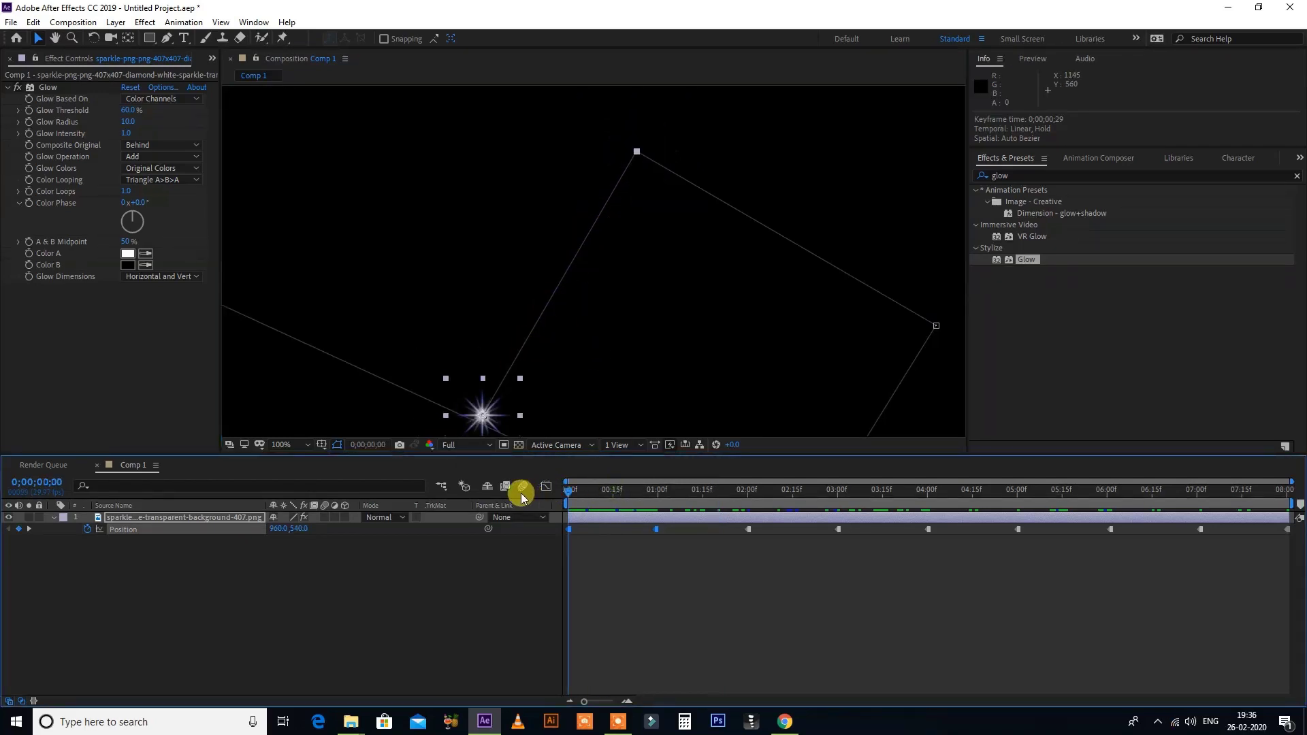
scroll(627, 234, down, 4)
drag(636, 233, 667, 220)
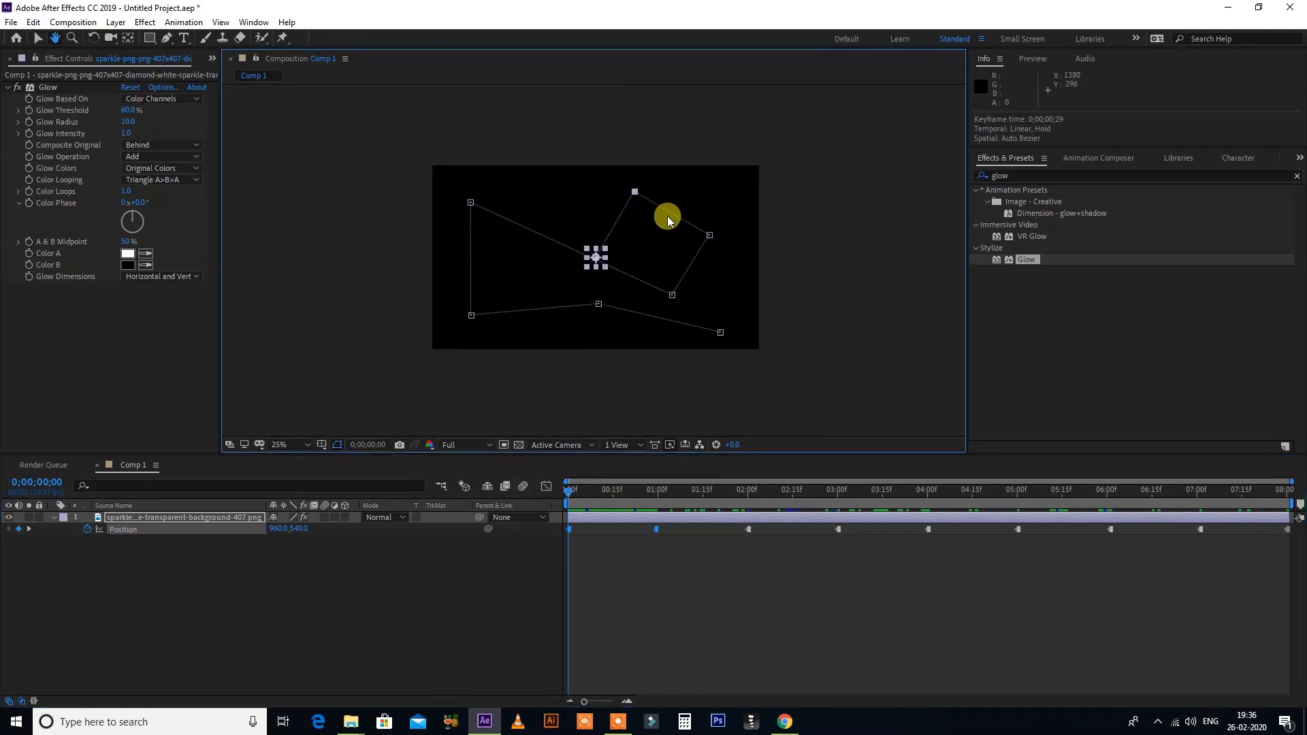
key(space)
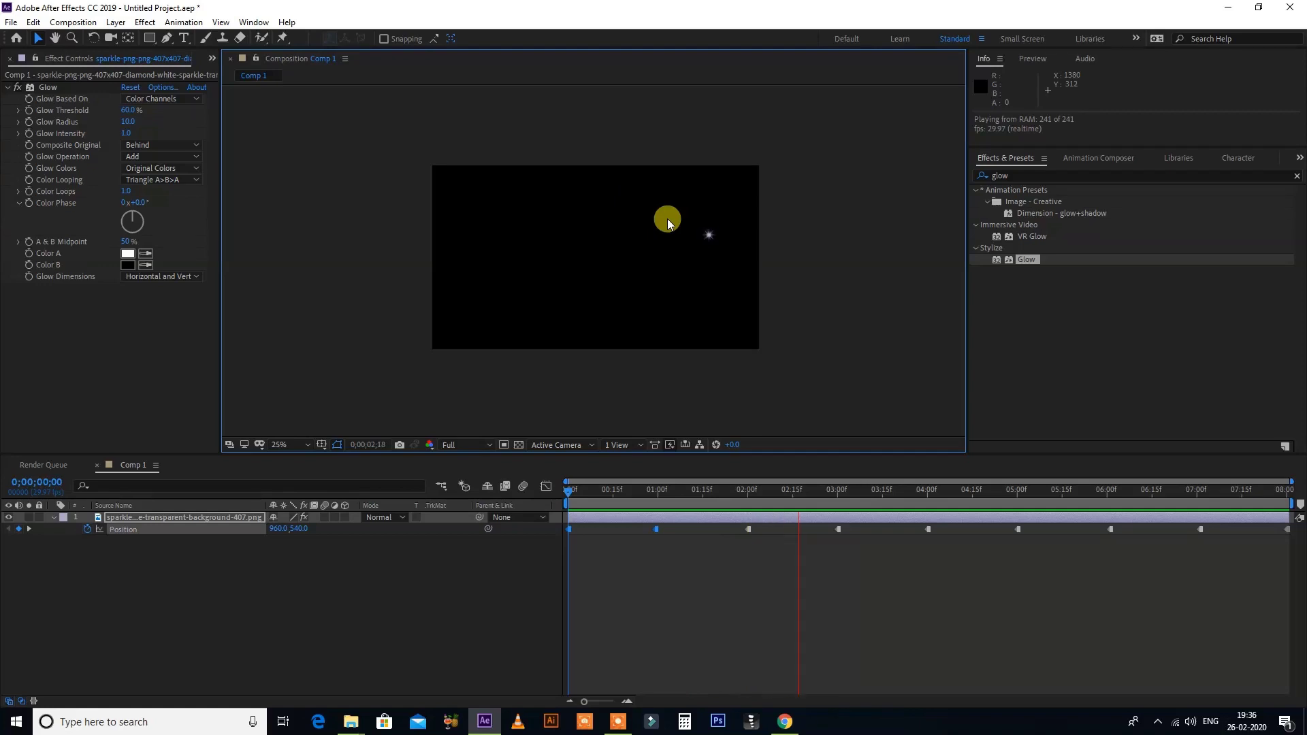
key(period)
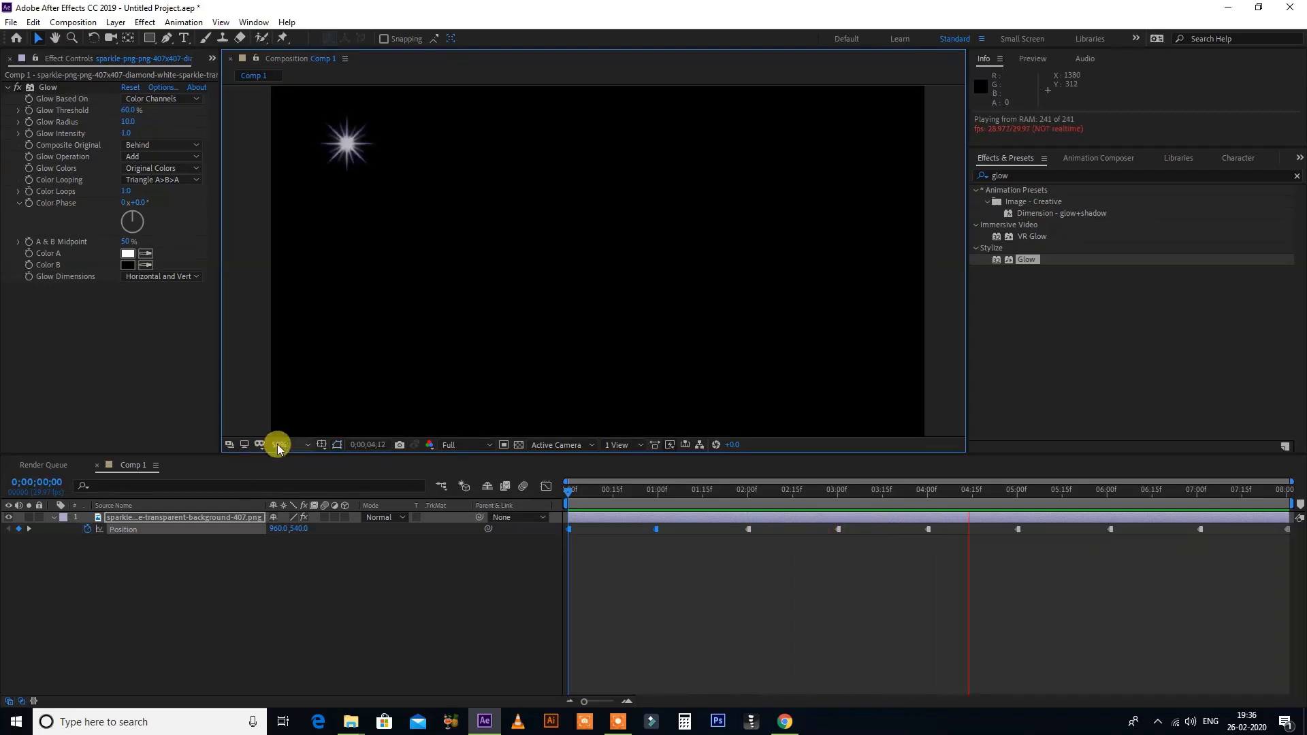
click(280, 445)
click(285, 465)
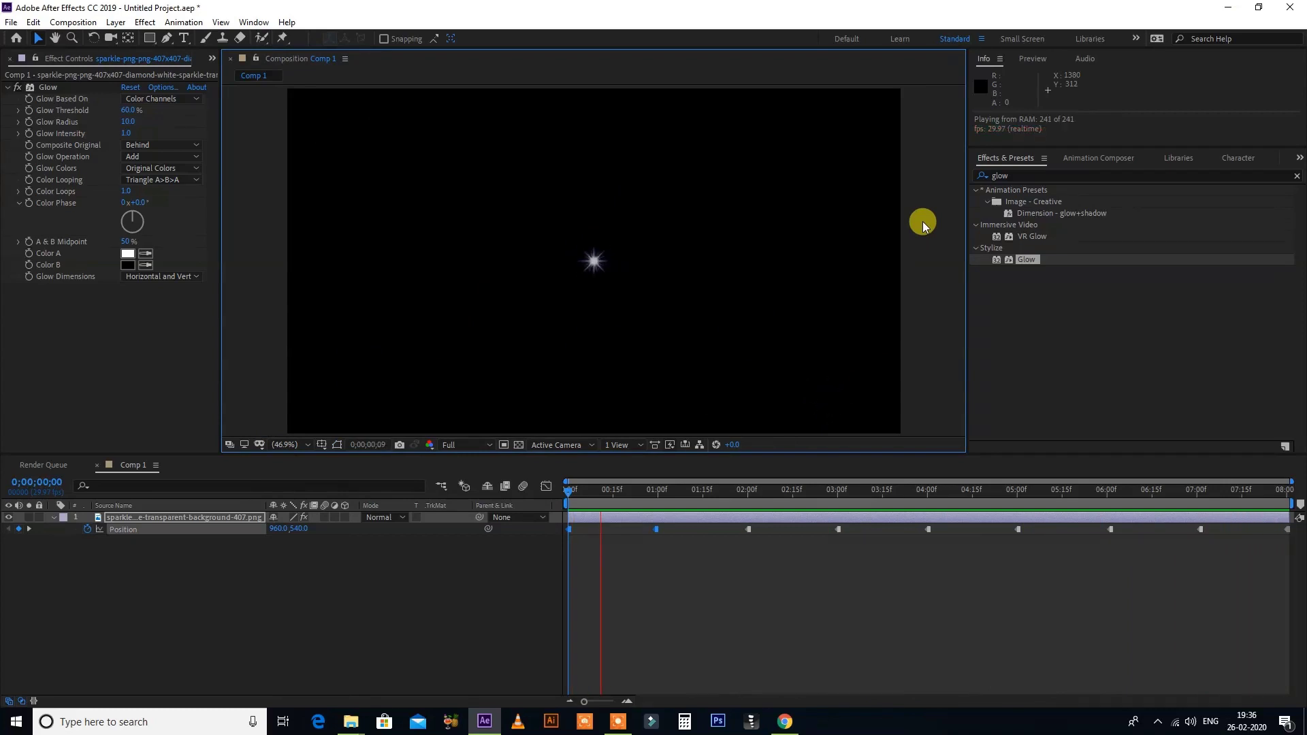
key(space)
key(k)
drag(716, 497, 803, 500)
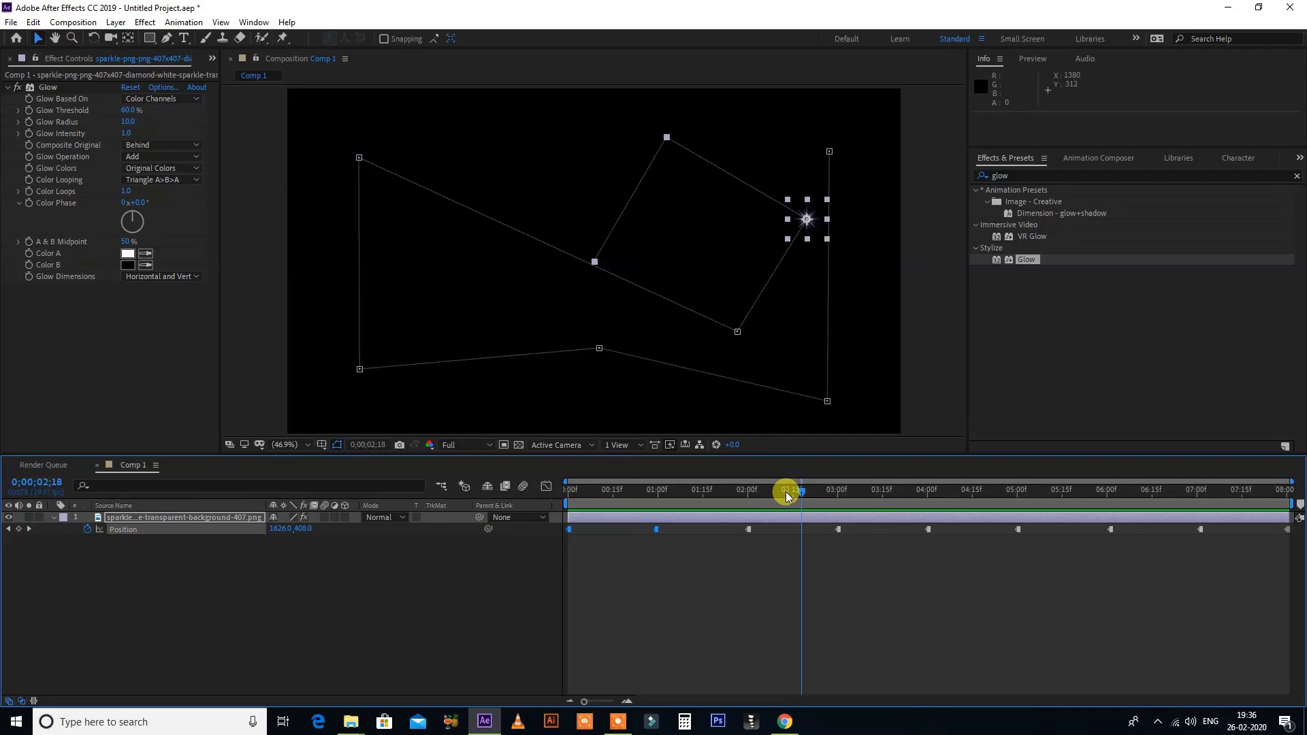
- Duplicate the sparkle layer and offset the copy to start at 0;00;00;21
drag(786, 492, 798, 491)
click(381, 582)
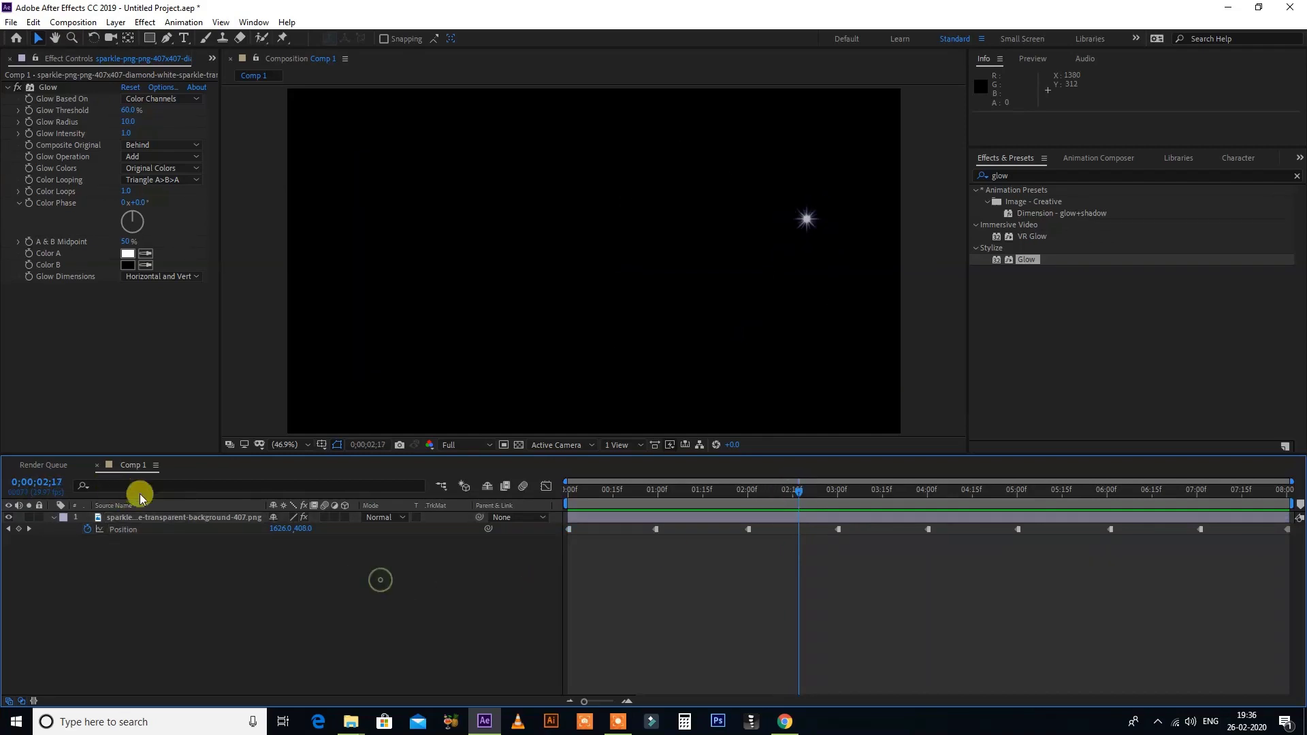
click(187, 520)
key(ctrl+d)
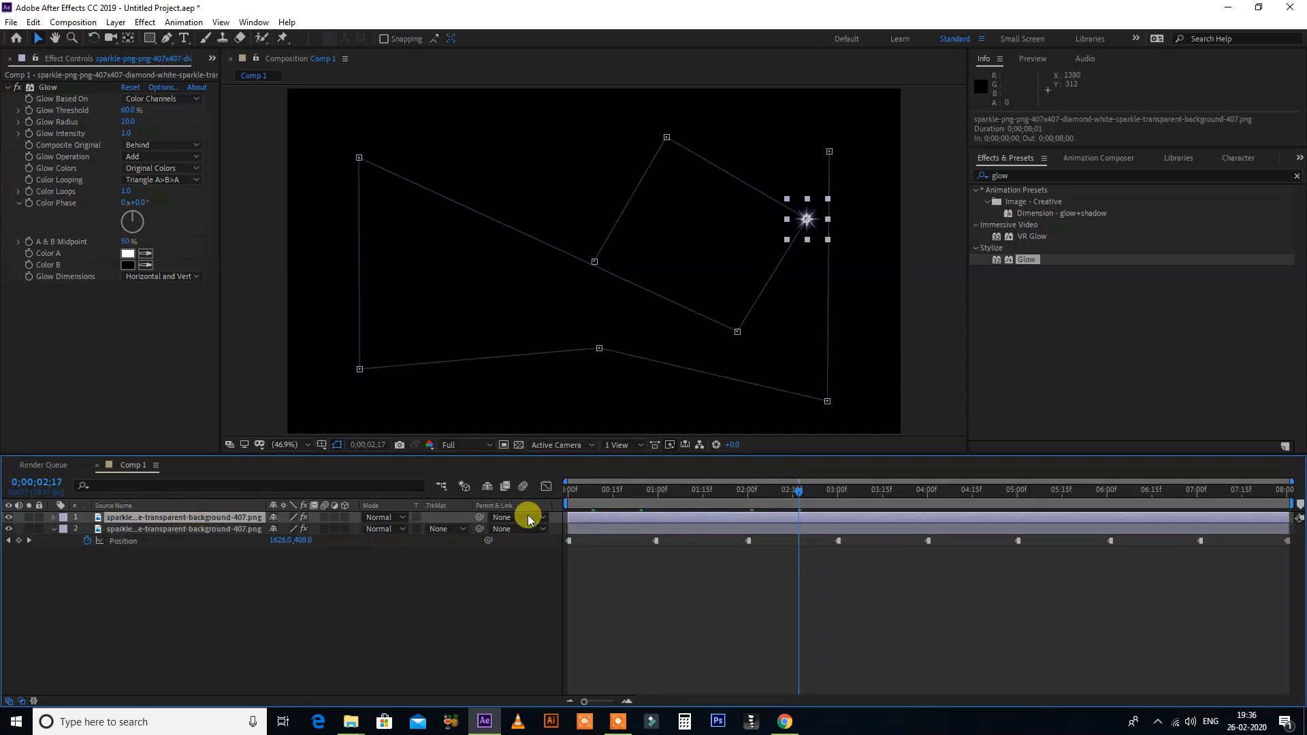
key(u)
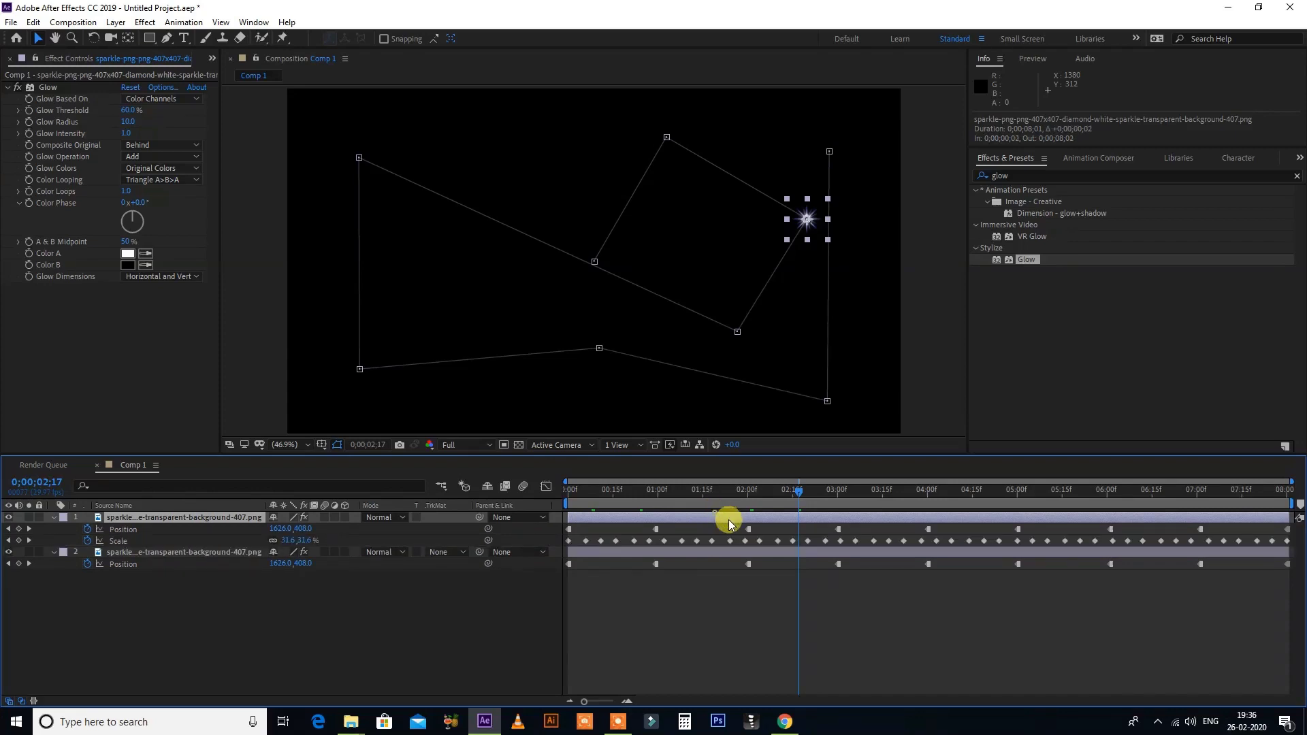
drag(716, 515, 848, 535)
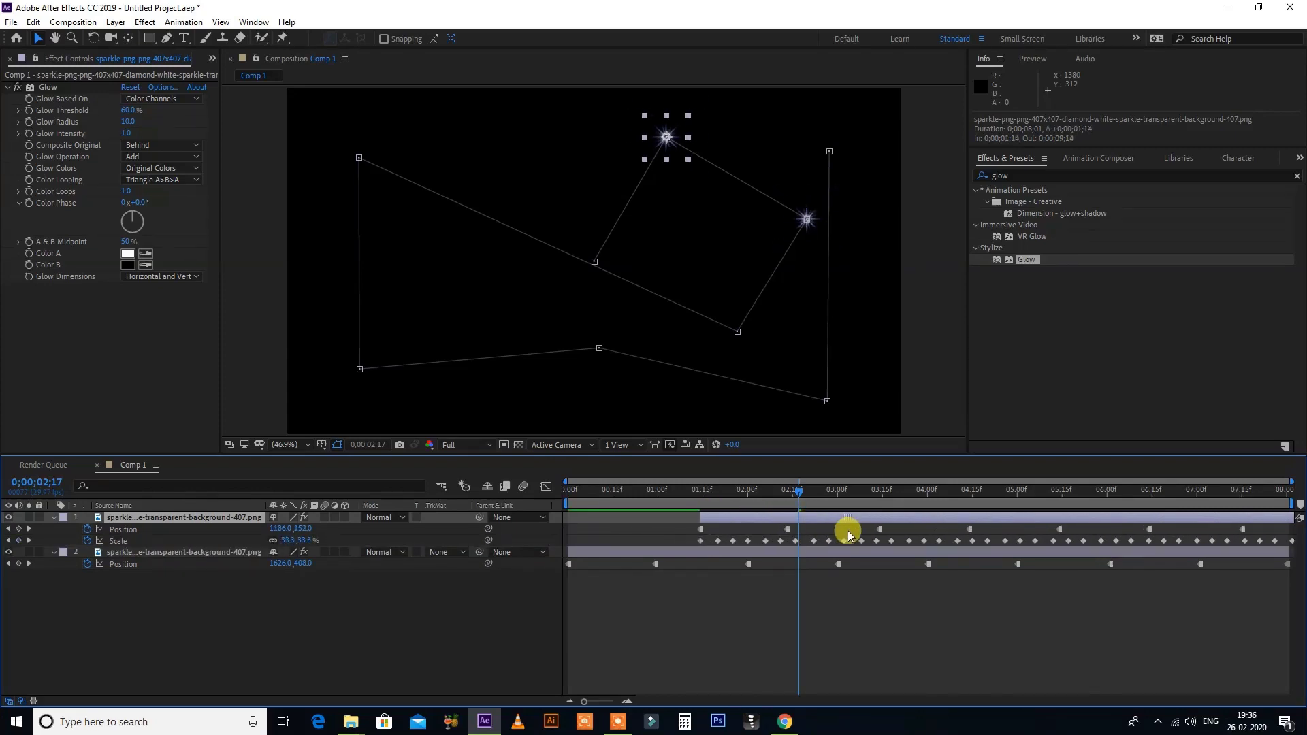
- Preview the staggered sparkles from the start, then duplicate the top sparkle layer again
key(Home)
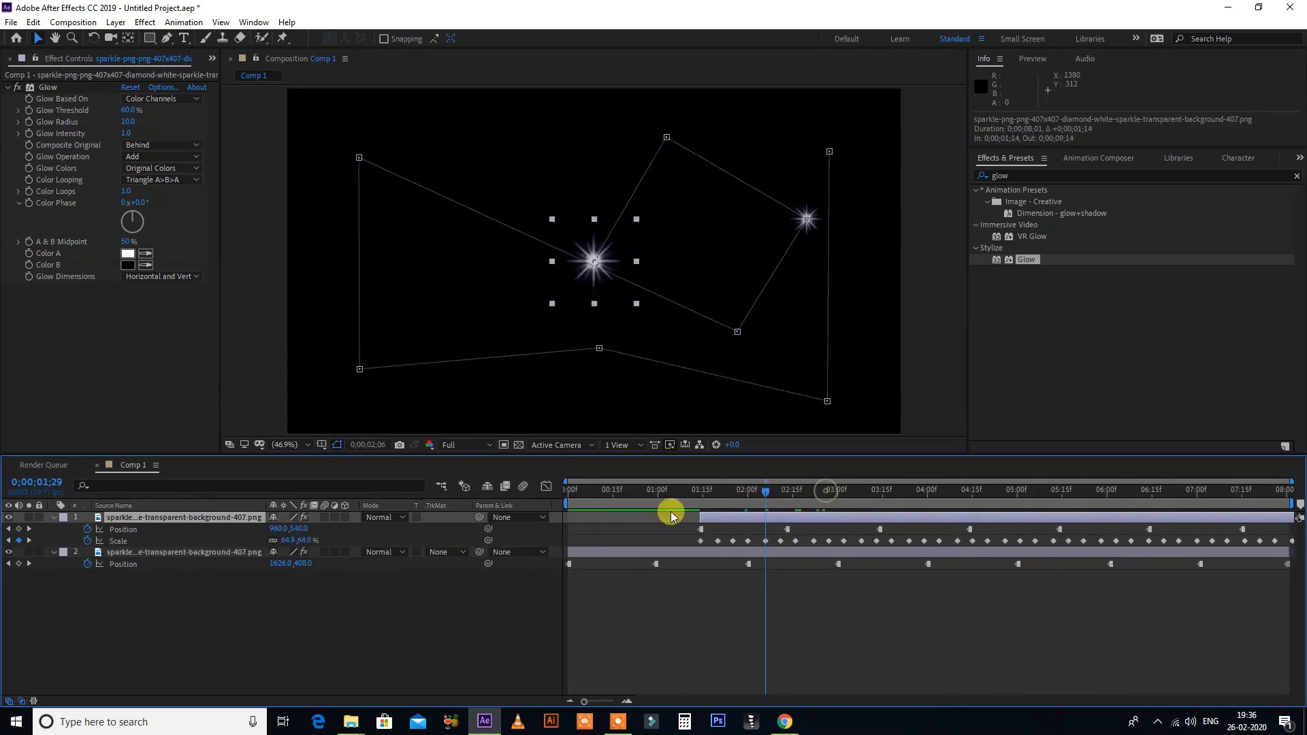
key(space)
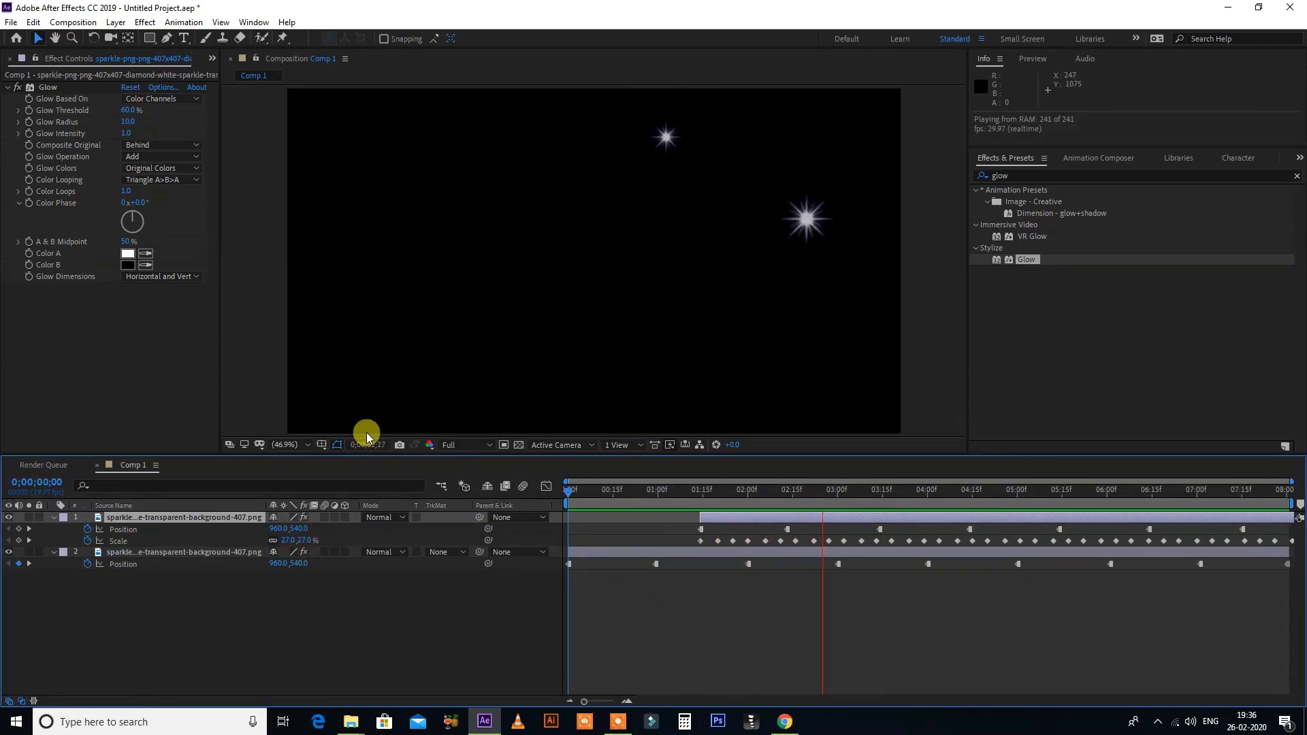
key(space)
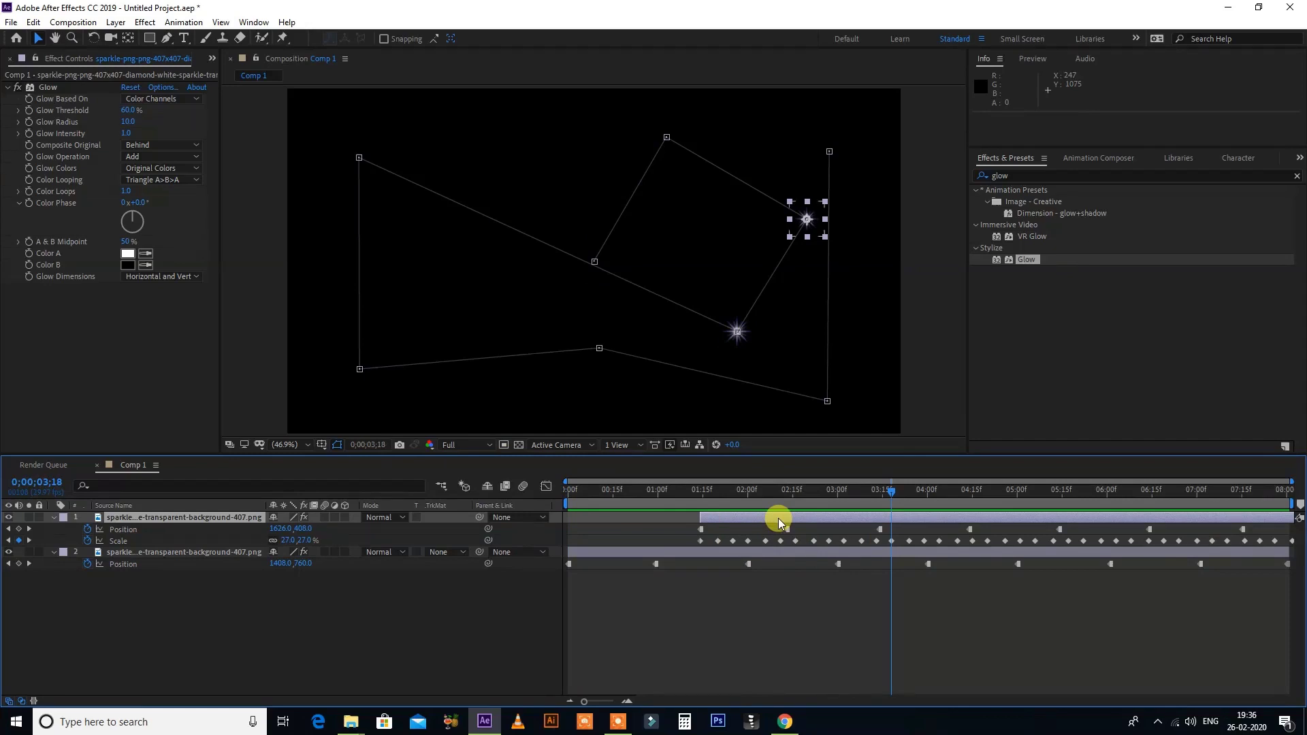
key(ctrl+d)
- Add a fourth sparkle copy, stagger both new copies earlier (one at 0;00;00;10), and preview
drag(778, 521, 713, 541)
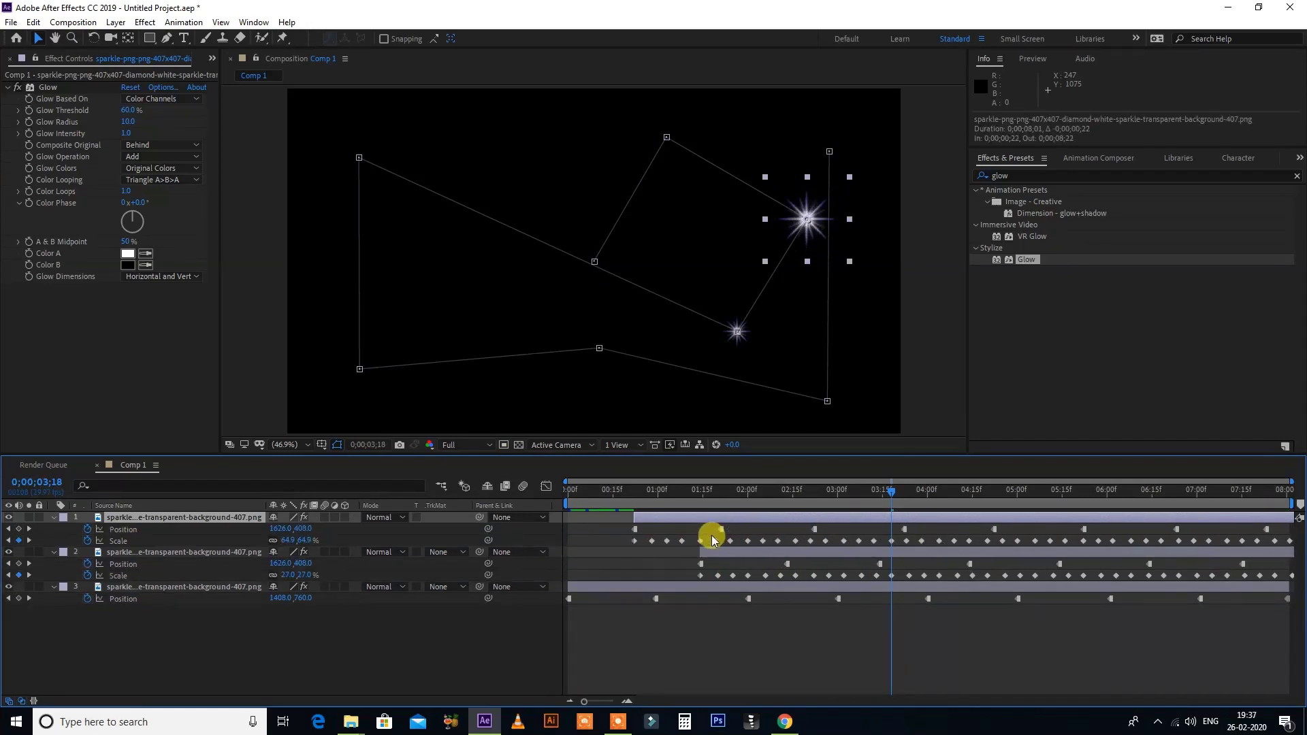
key(ctrl+d)
drag(724, 514, 689, 520)
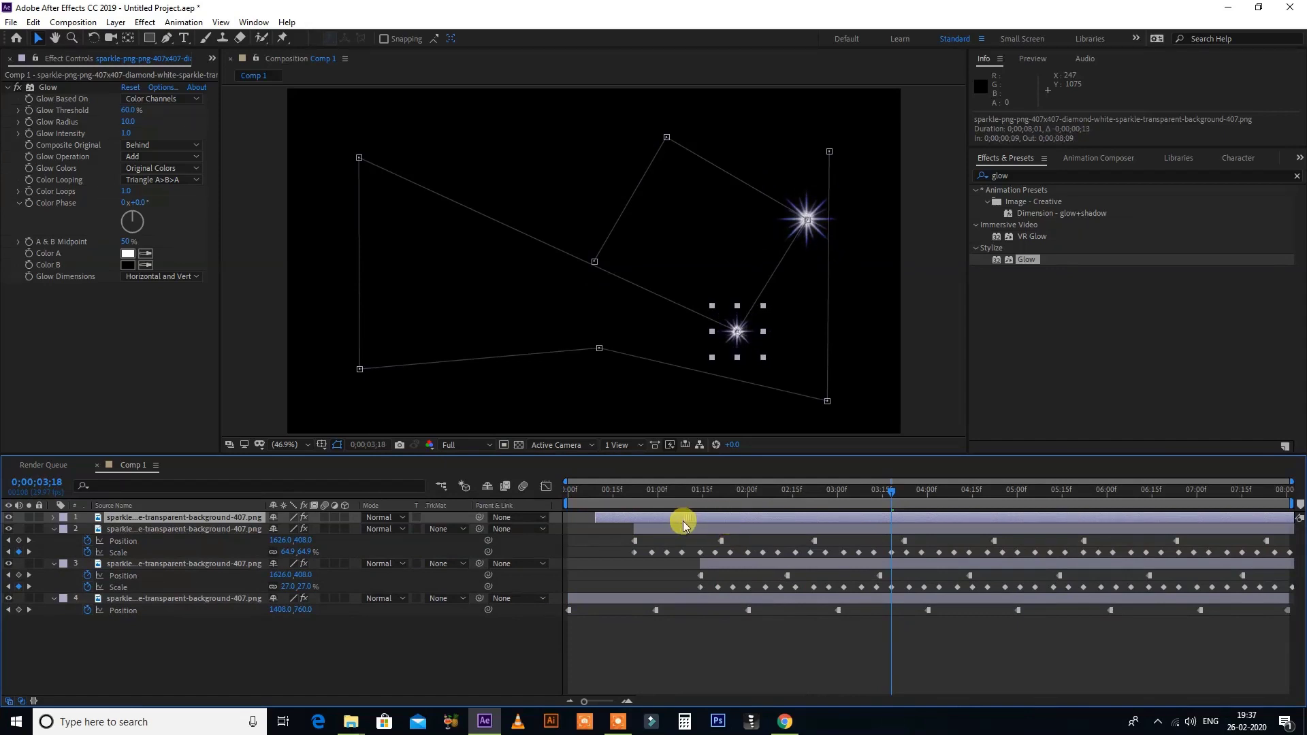
key(space)
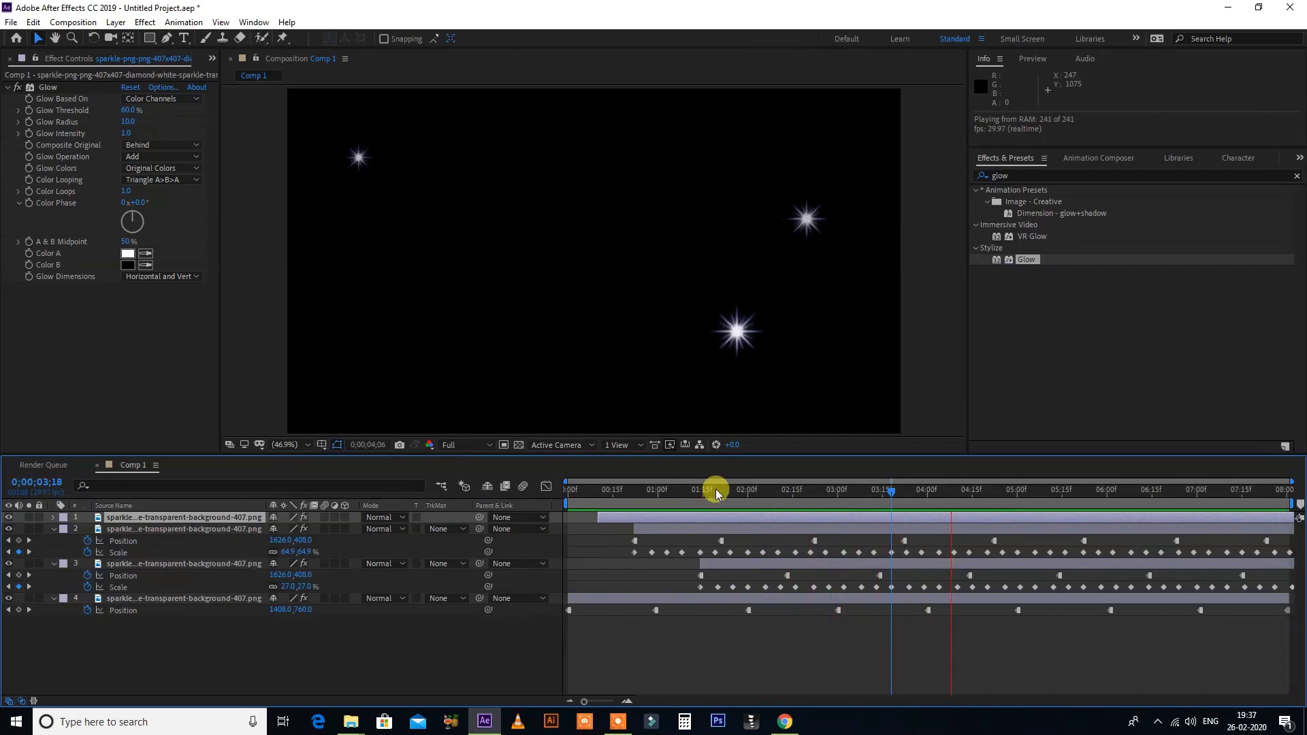
key(space)
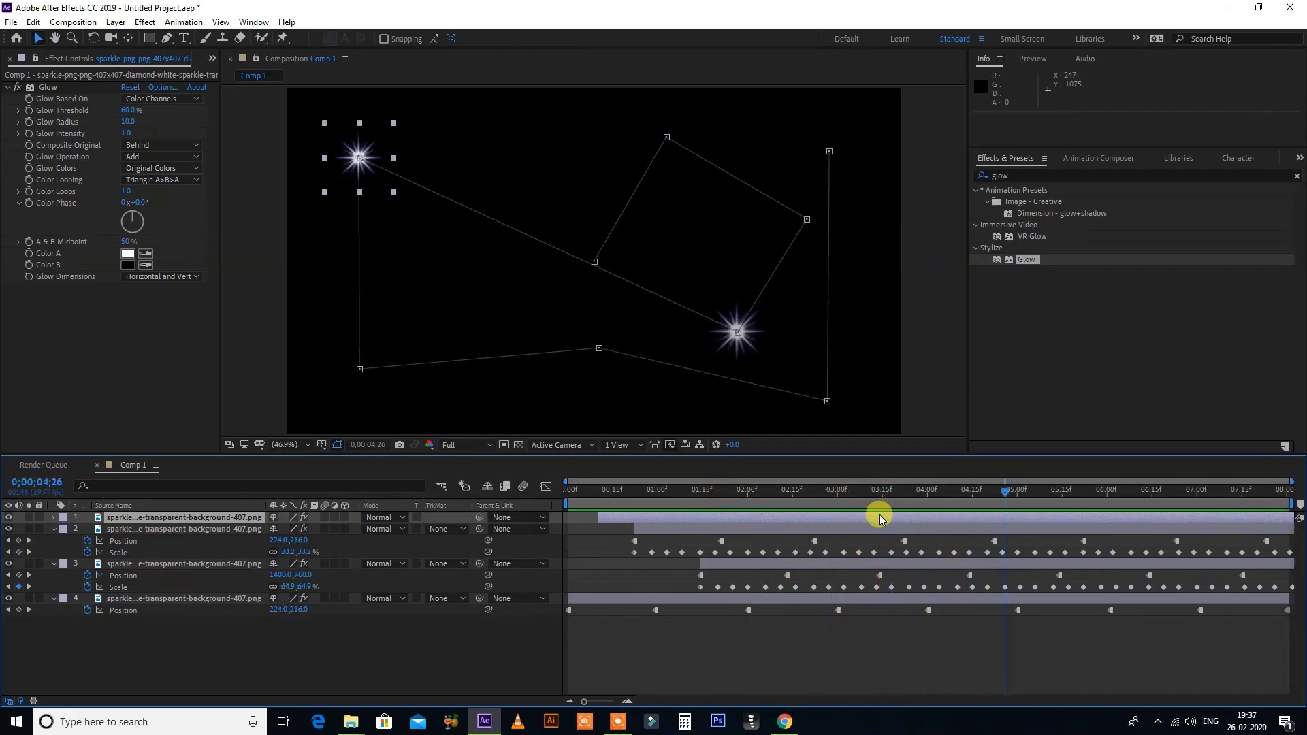
- Reveal and select all of layer 1's Position keyframes at 0;00;05;11
key(u)
click(167, 529)
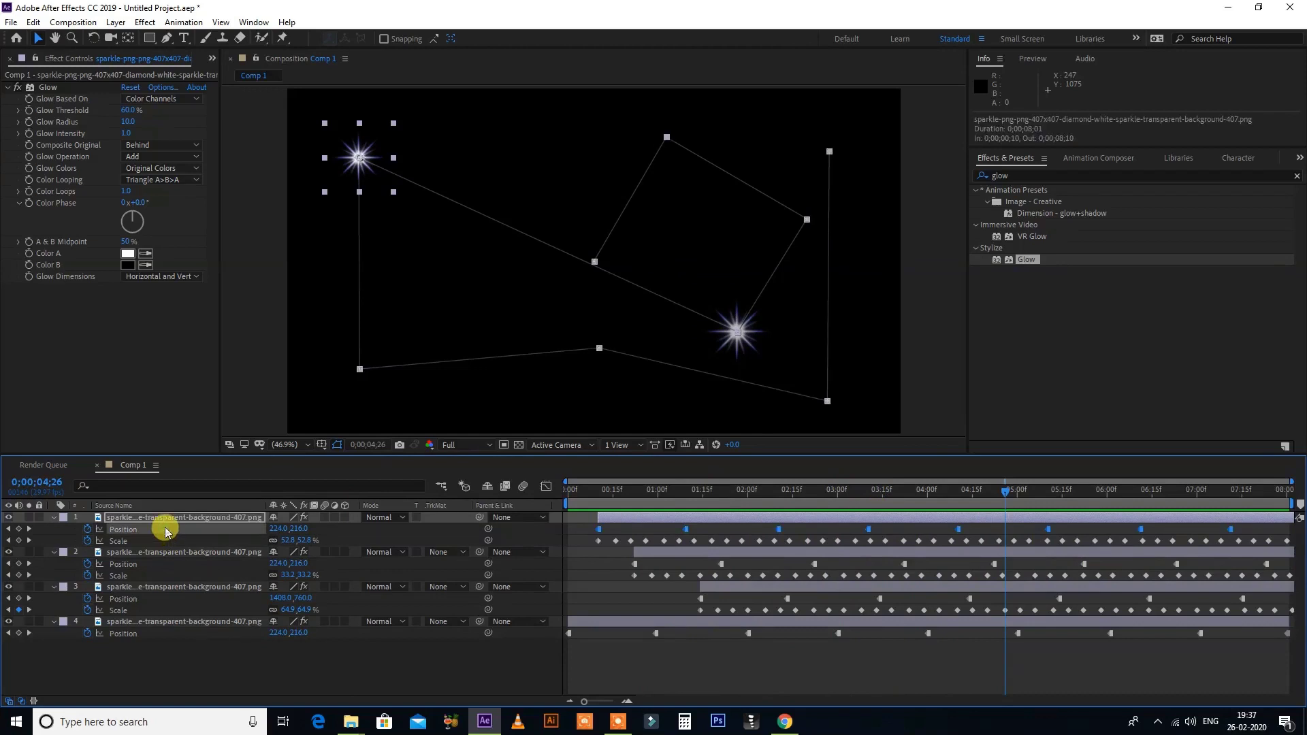
click(1049, 500)
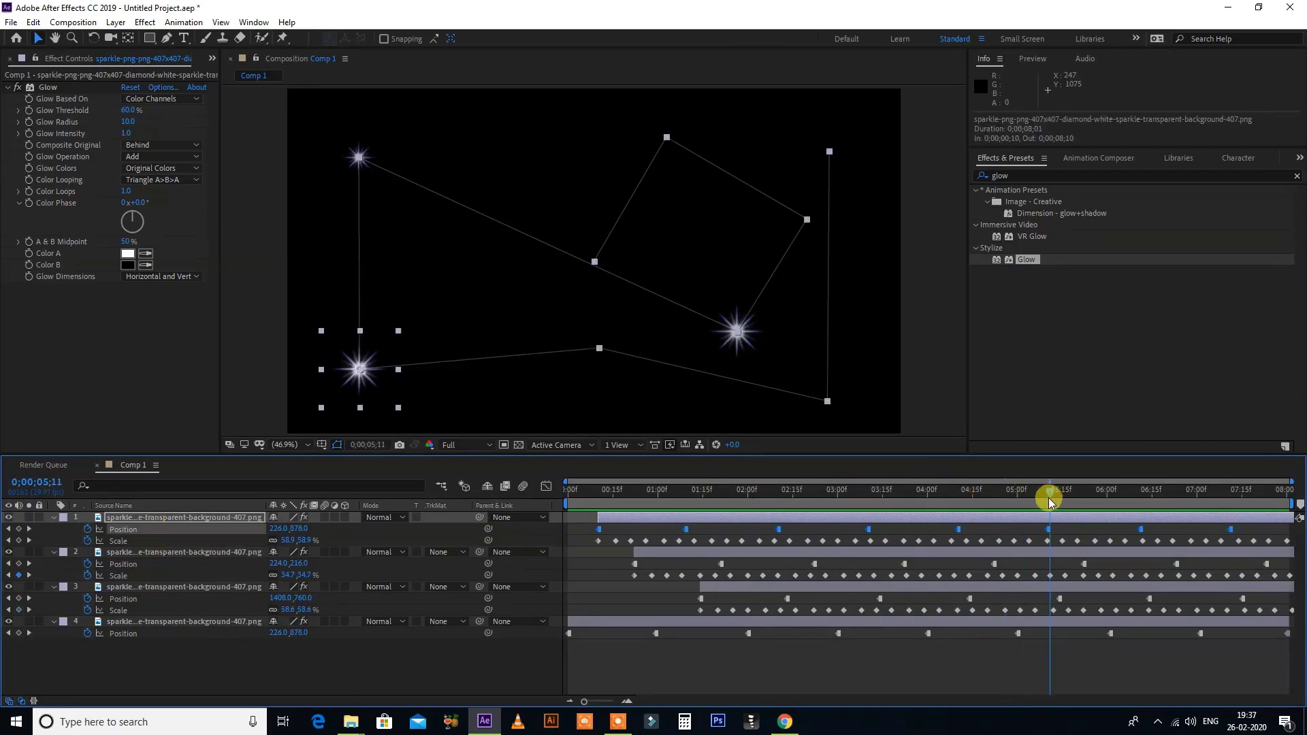
- Shift layer 1's whole motion path to the right in the Composition panel
drag(1049, 502, 1046, 501)
drag(737, 336, 732, 386)
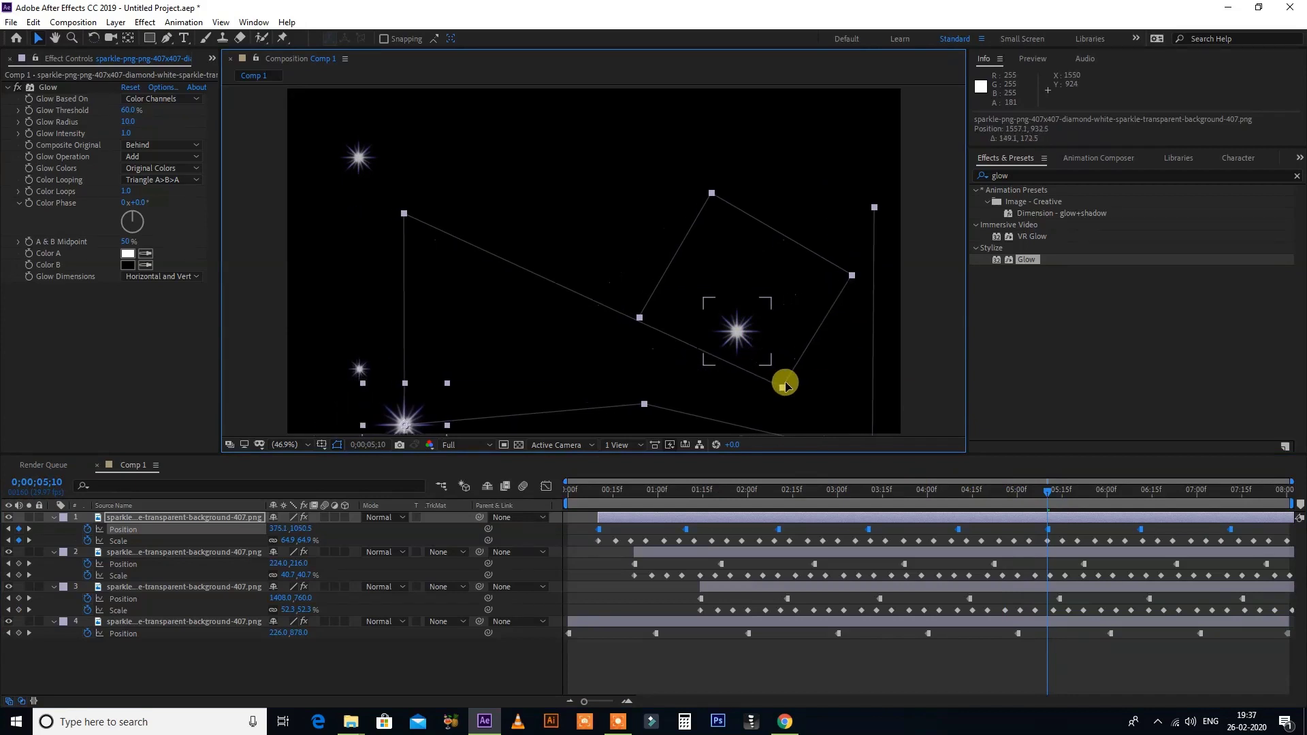
drag(733, 386, 798, 379)
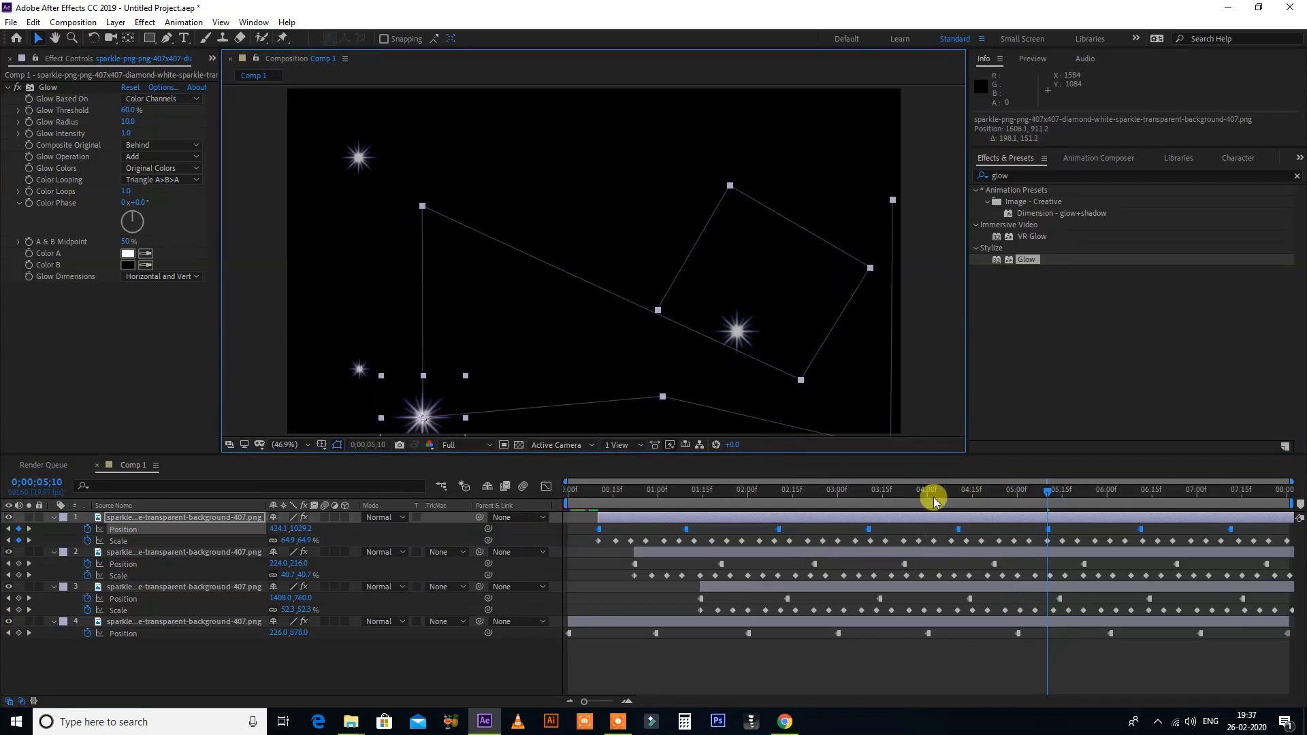
- Move layer 2's whole motion path to the left, then preview from the first frame
drag(942, 495, 903, 509)
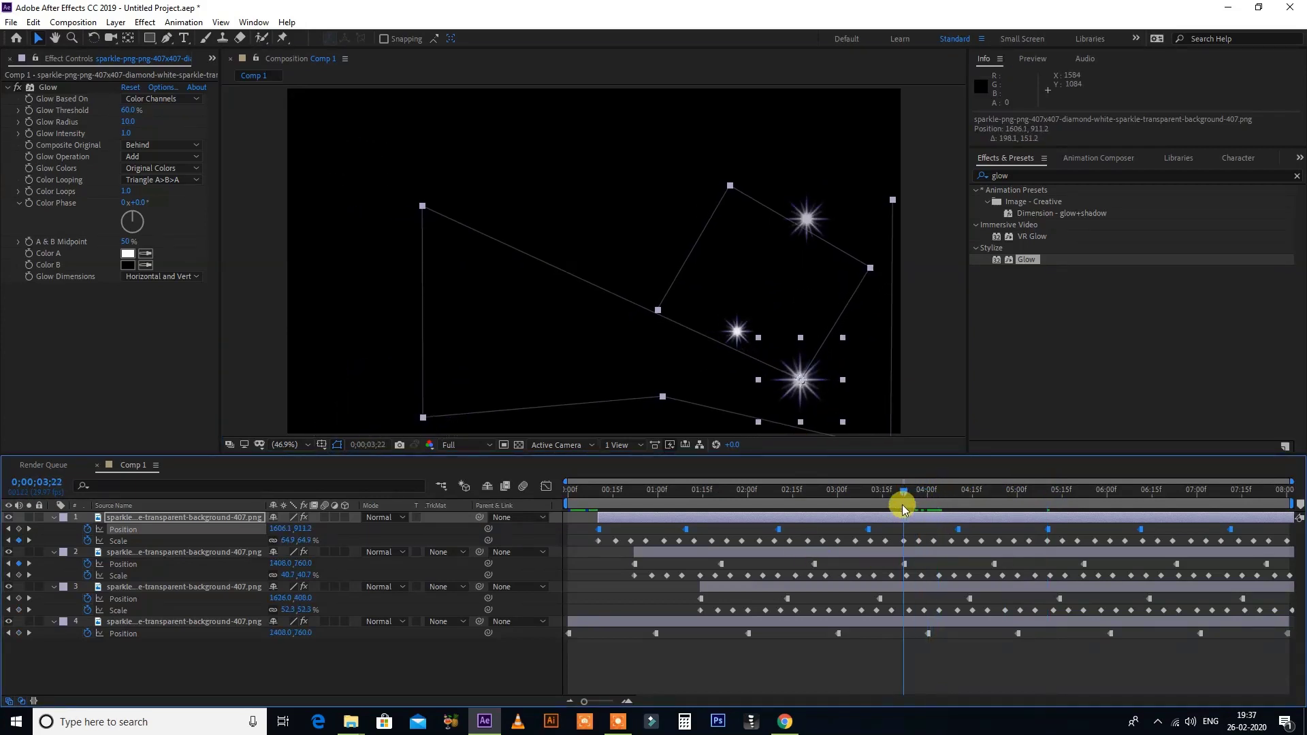
click(192, 564)
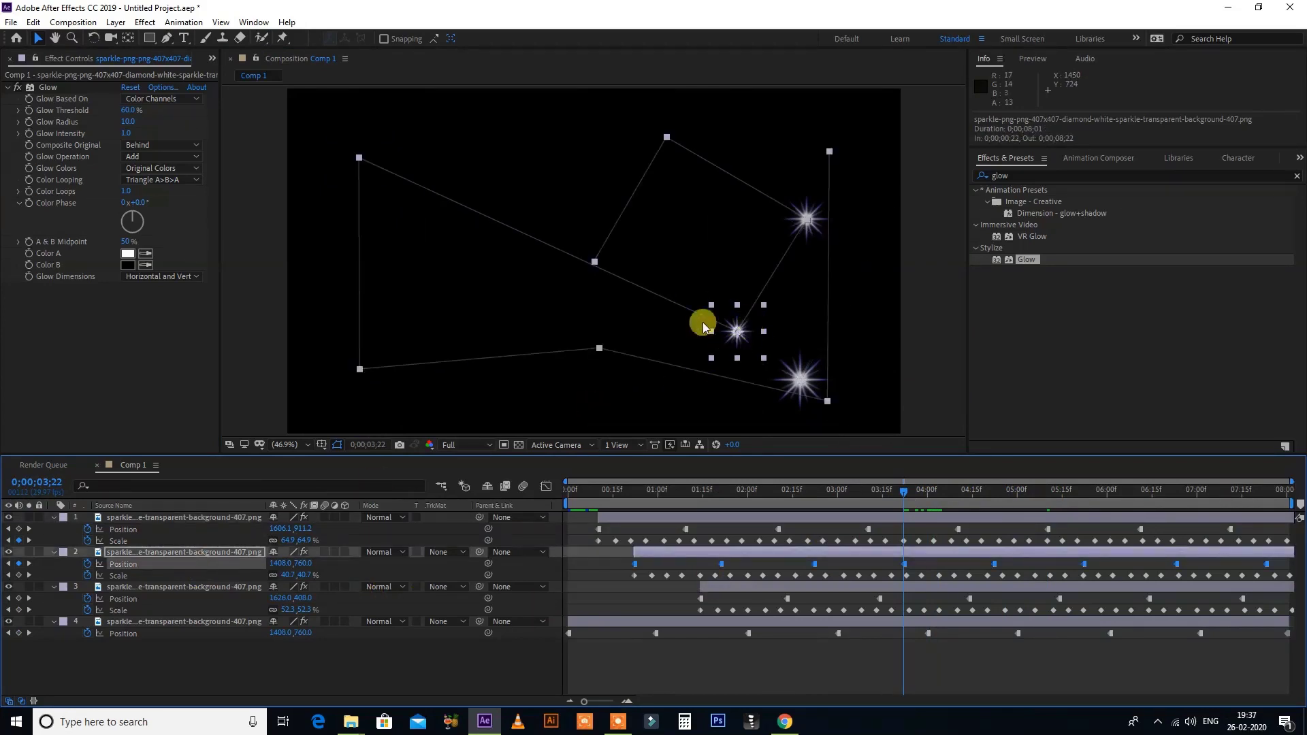
drag(592, 265, 450, 254)
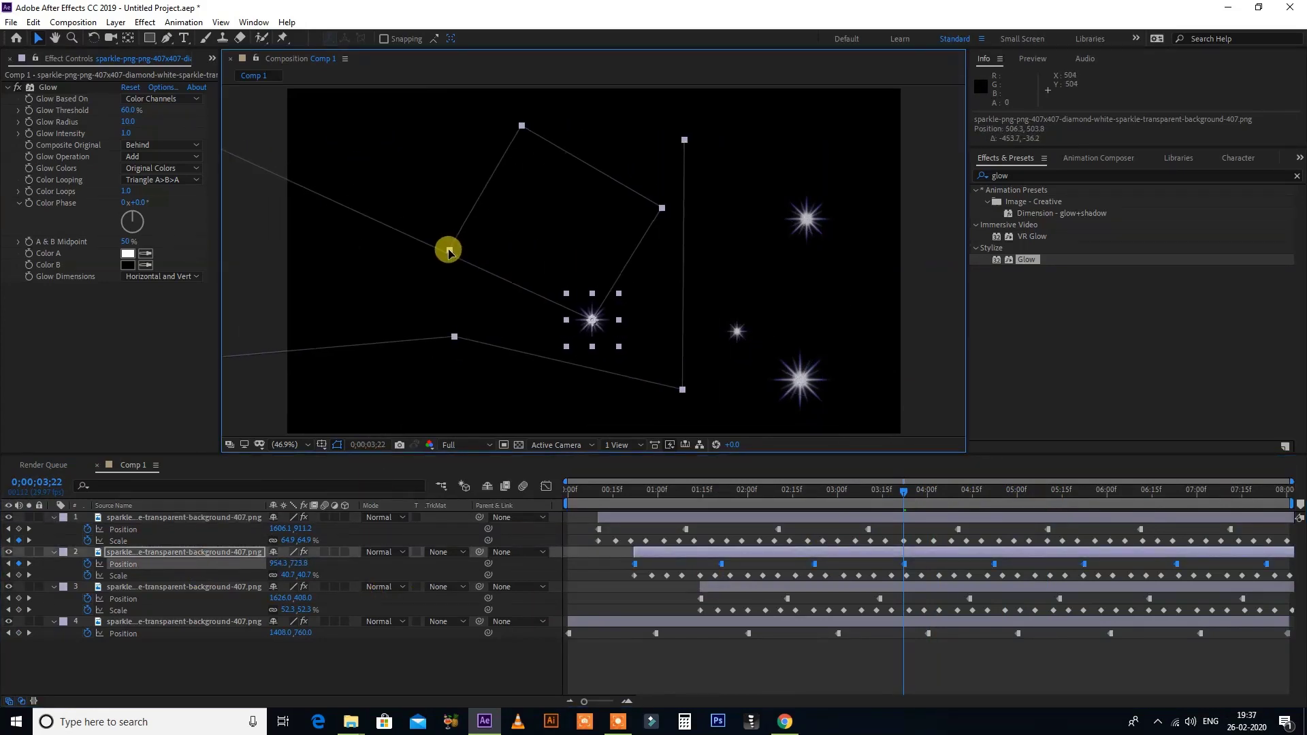
drag(577, 496, 561, 499)
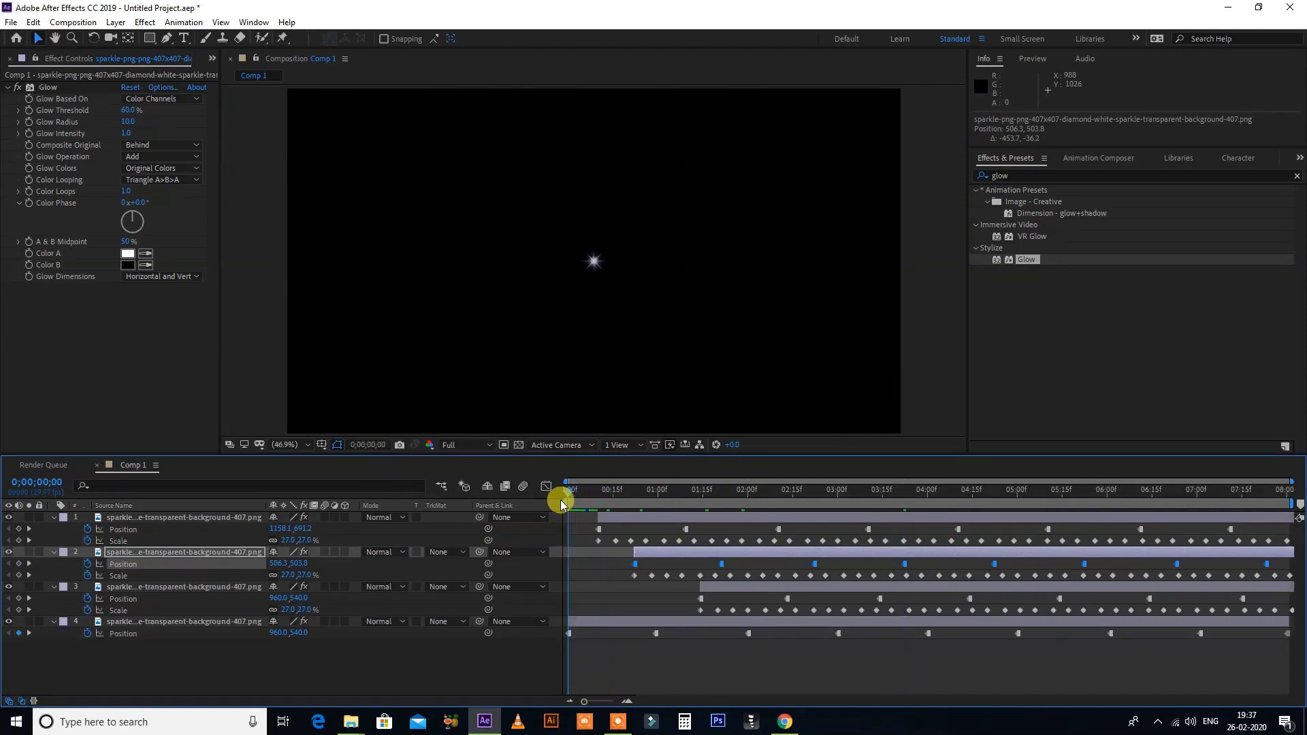
key(space)
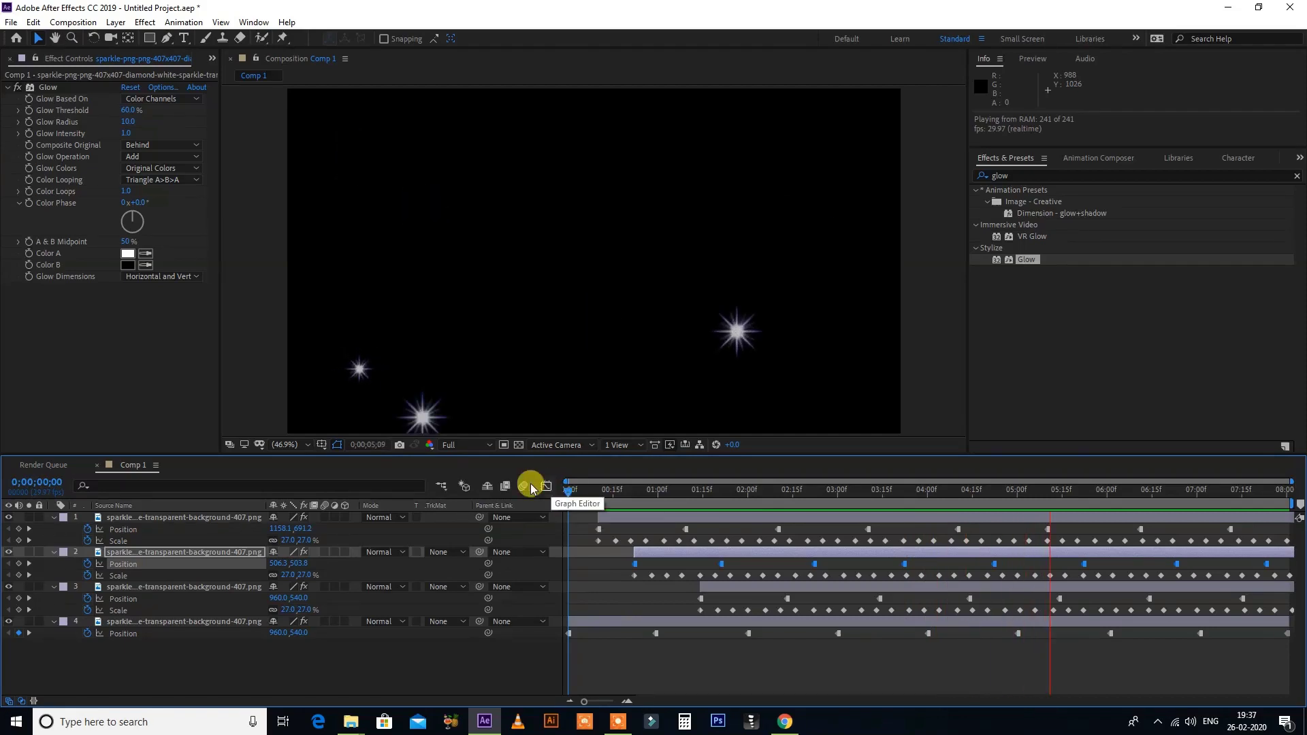
- Collapse all four sparkle layers' properties and deselect them
click(198, 691)
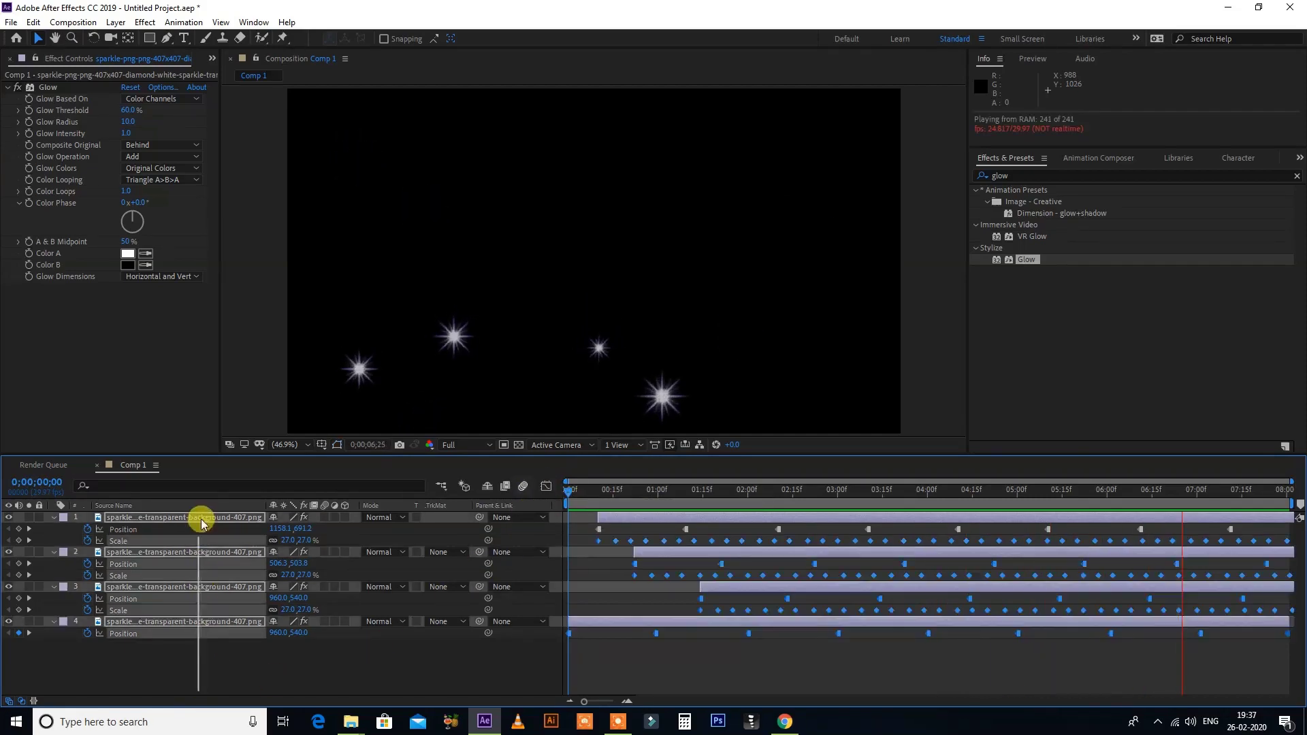
key(ctrl+a)
click(54, 518)
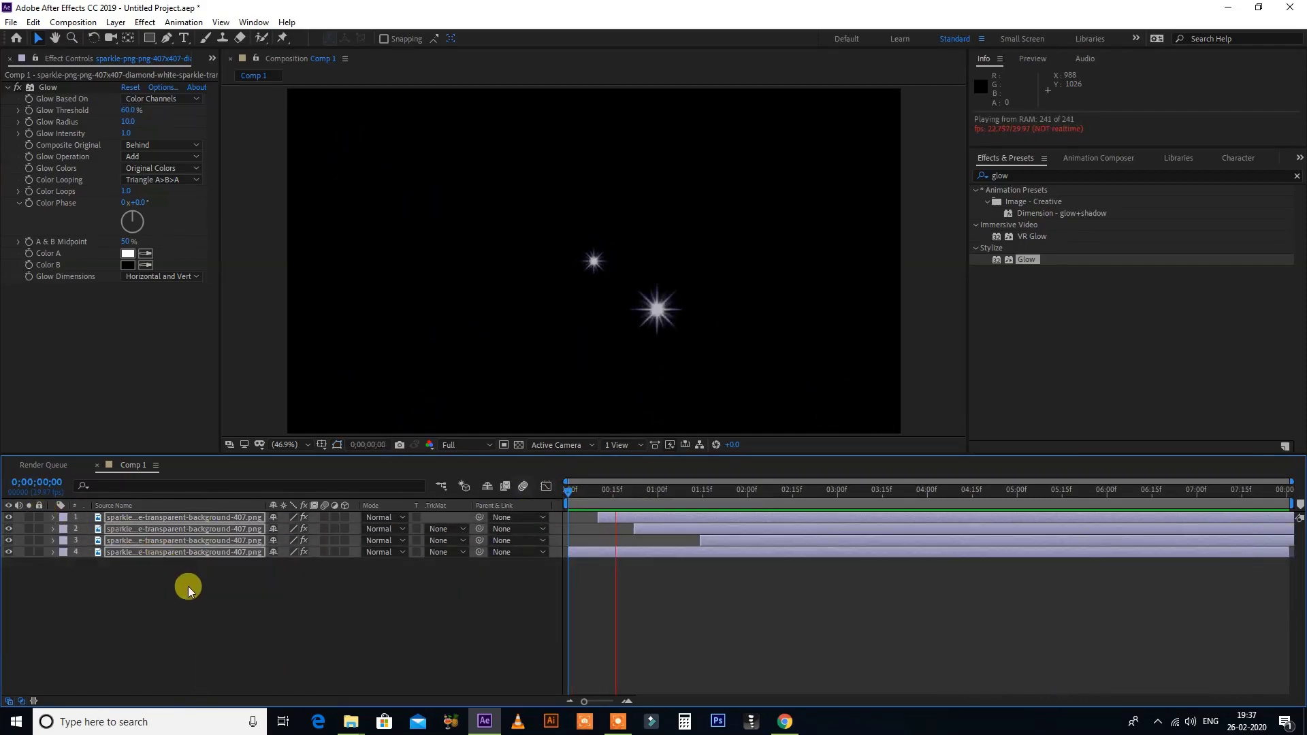
click(188, 586)
- Check layer 1's keyframed properties at 0;00;00;22, then collapse it again
click(194, 518)
key(u)
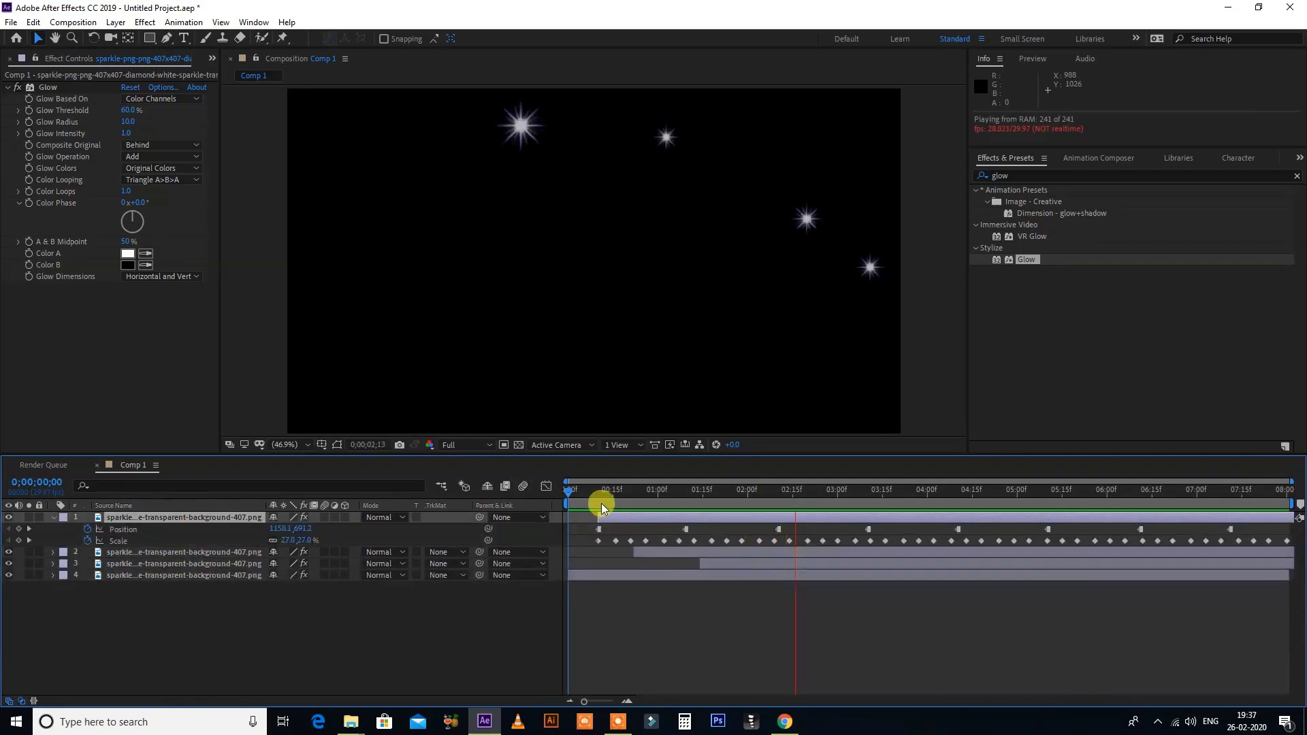
mouse_move(596, 496)
mouse_down()
mouse_move(641, 501)
mouse_move(633, 520)
mouse_up()
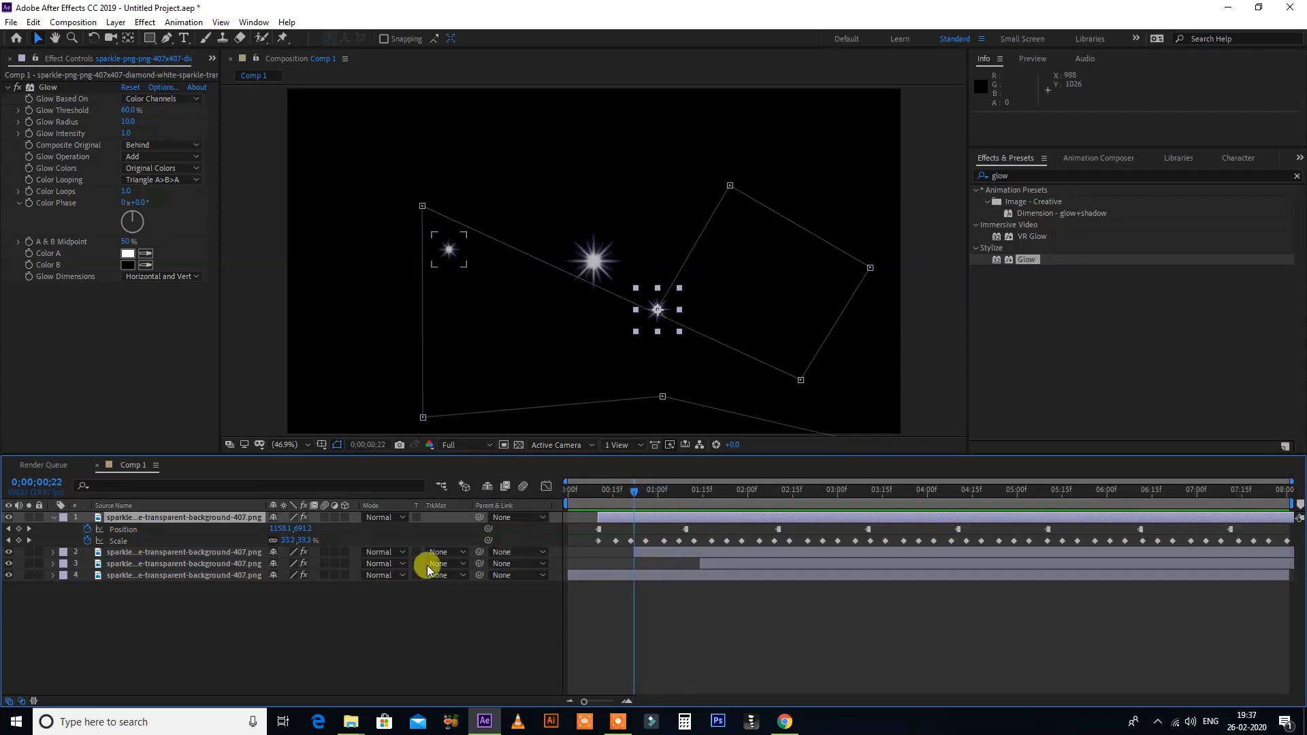
click(53, 517)
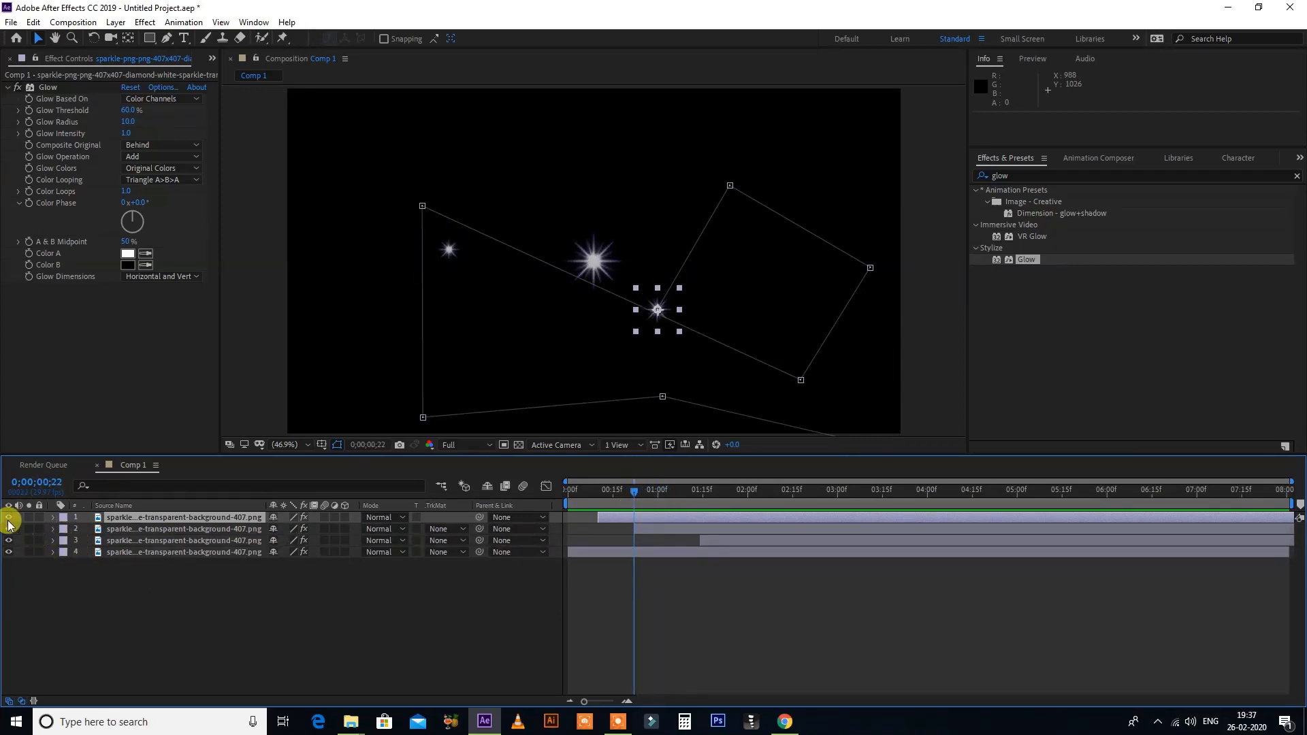
- Hide the four sparkle layers and draw a white ellipse on a new shape layer
drag(8, 518, 8, 552)
click(150, 38)
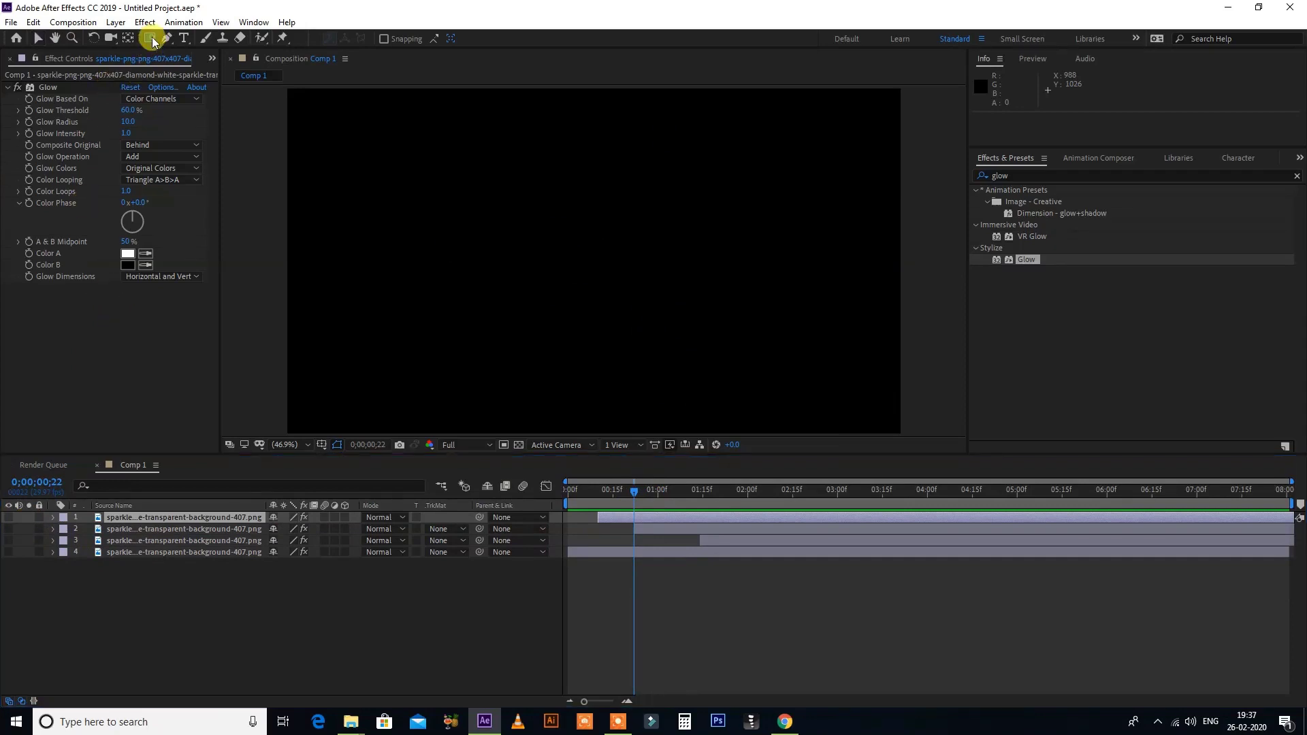
drag(151, 40, 169, 65)
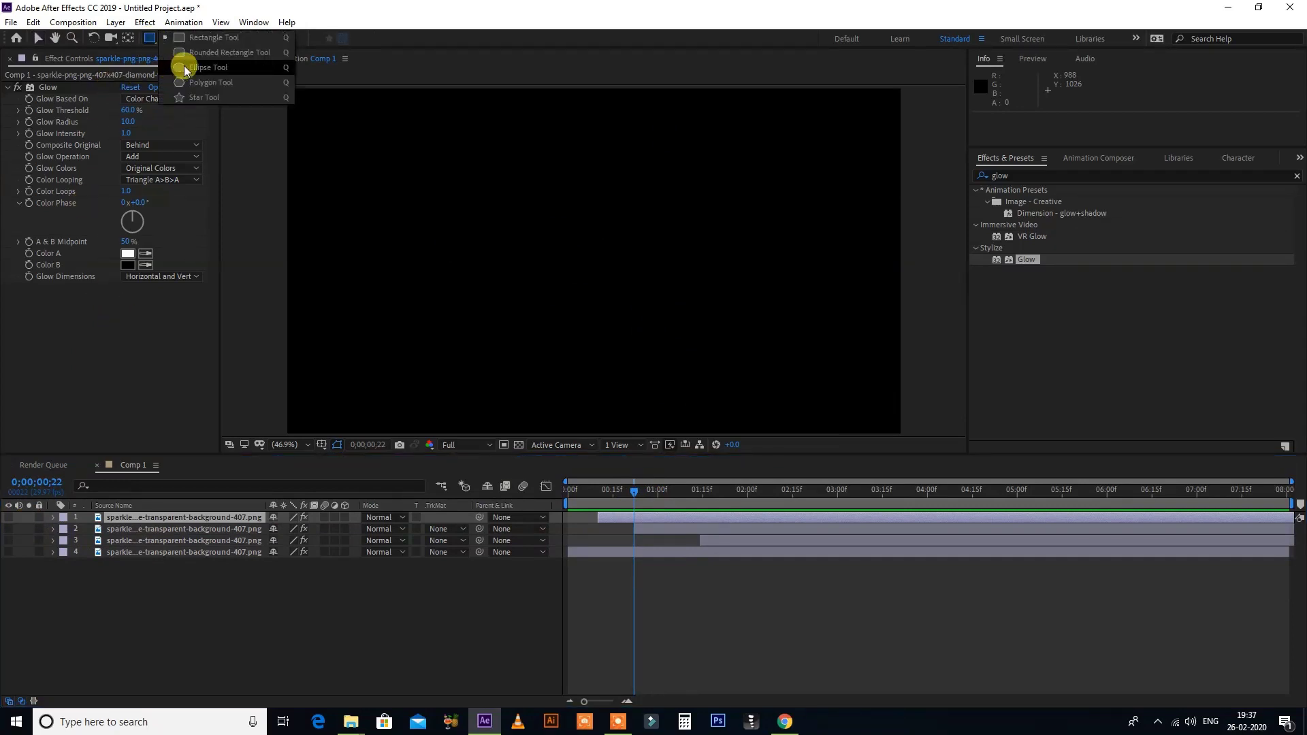
drag(571, 204, 659, 292)
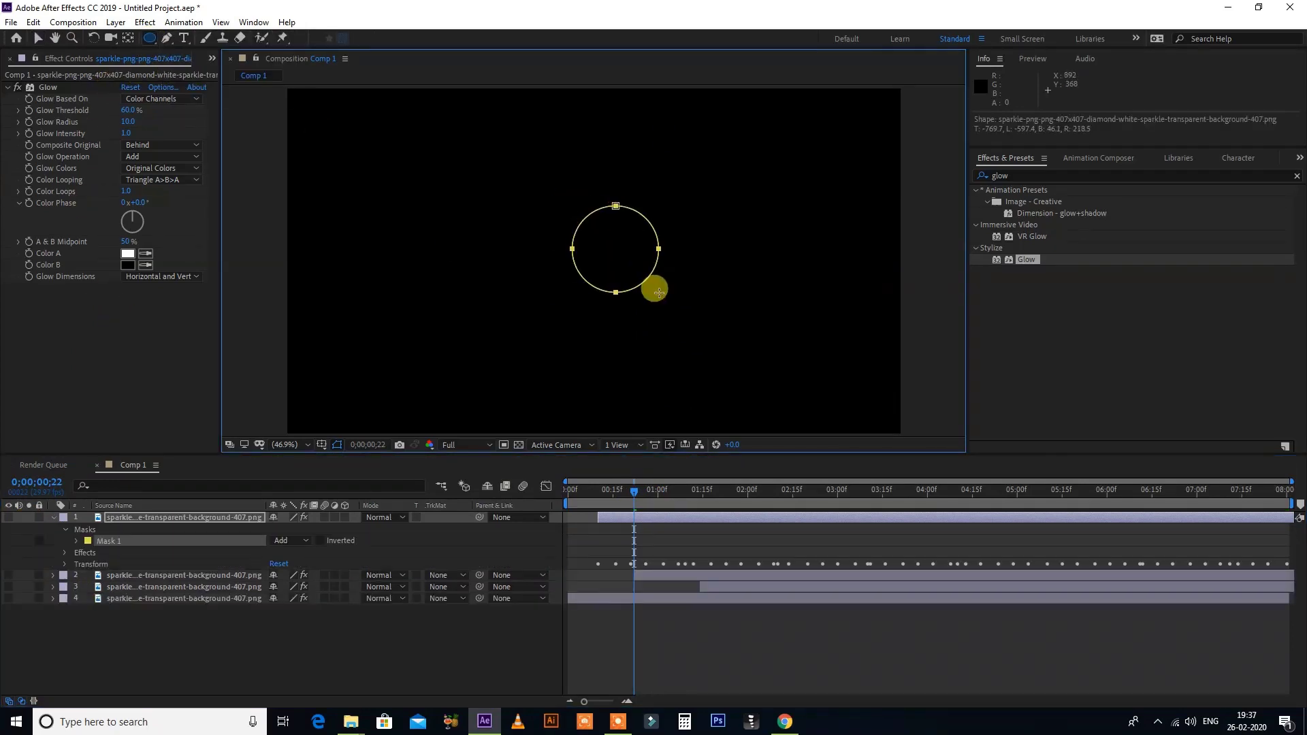
key(ctrl+z)
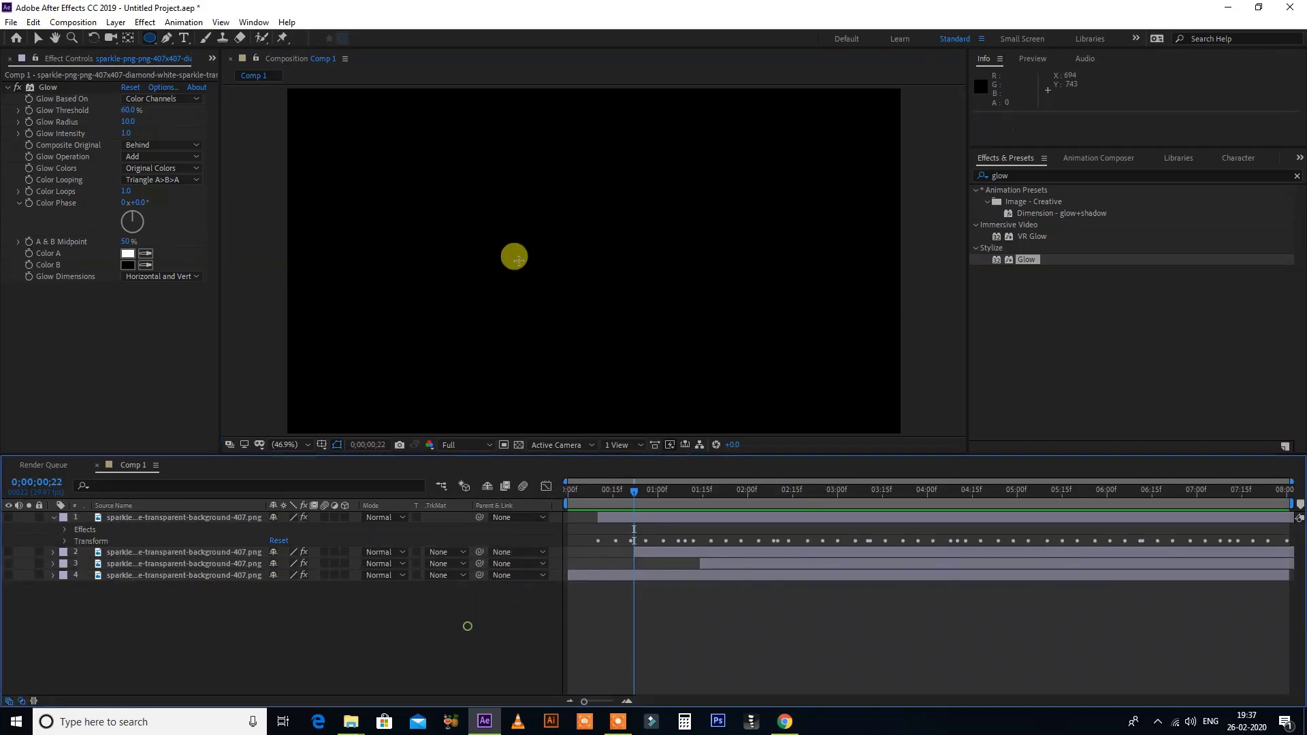
mouse_move(539, 174)
mouse_down()
mouse_move(641, 267)
mouse_move(634, 280)
mouse_up()
- Widen the ellipse path into a rounder circle and reselect the shape layer
key(v)
click(592, 228)
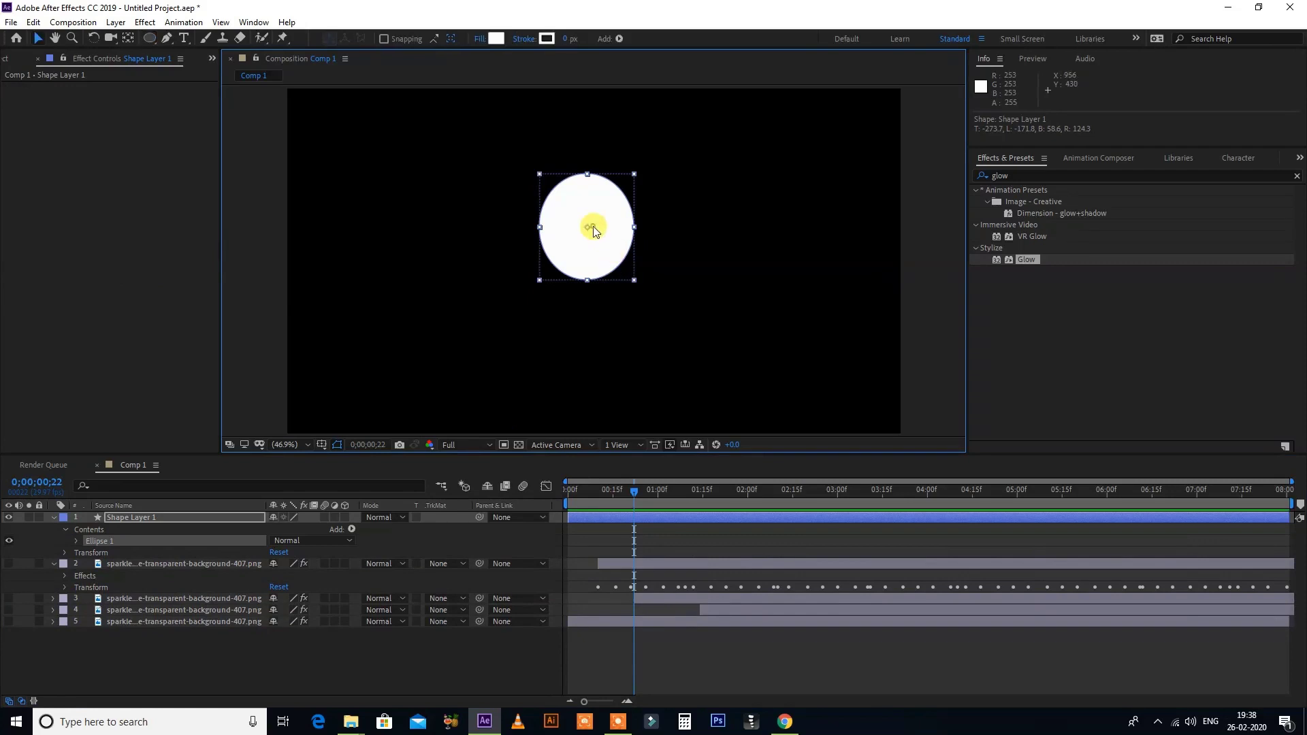
click(636, 228)
drag(635, 228, 644, 236)
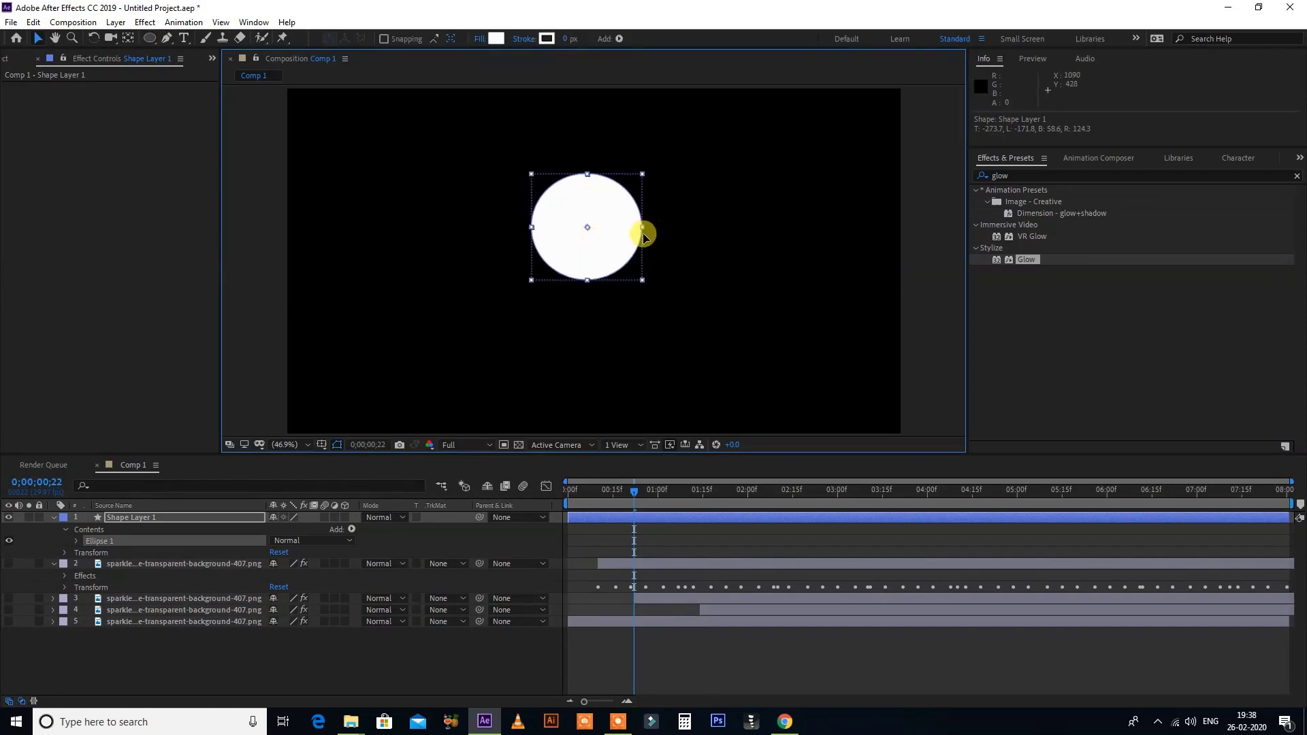
click(591, 230)
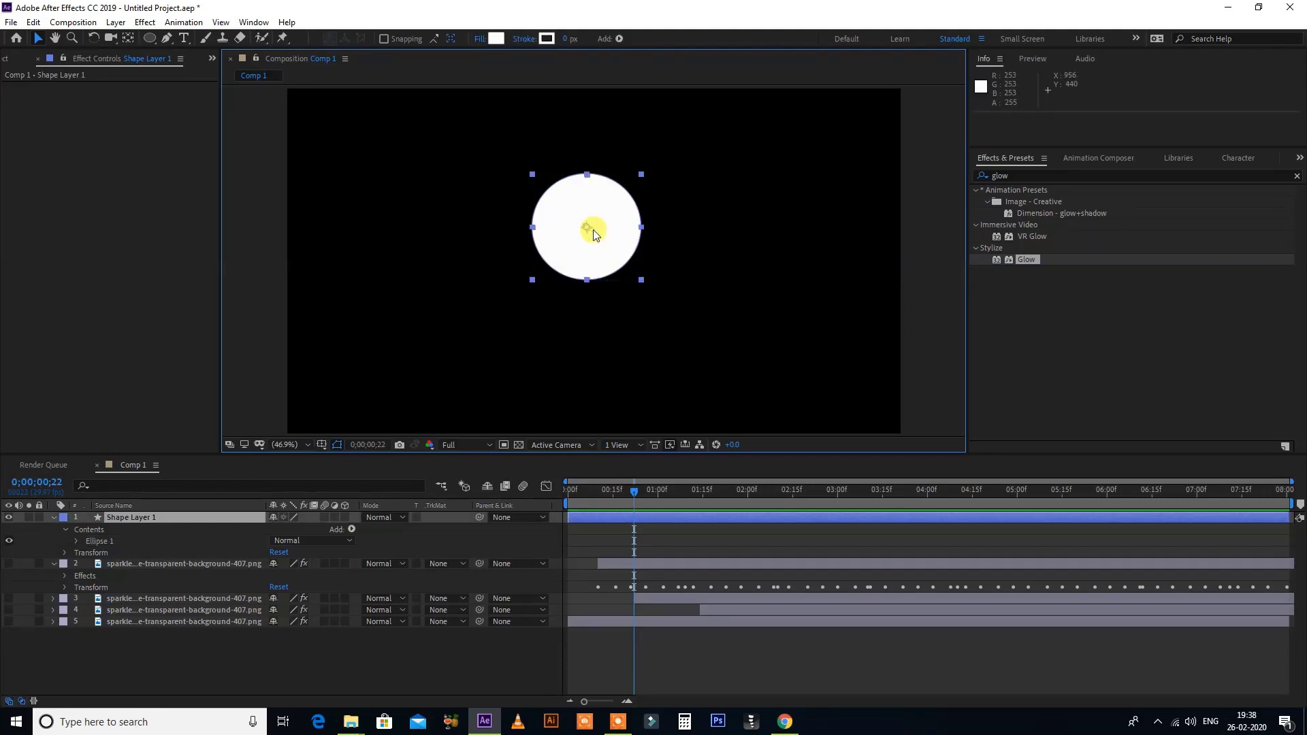
- Keyframe Scale at 100% at 0, 191.9% at 15f, 57.9% at 29f, 100% at 0;00;01;12
click(569, 490)
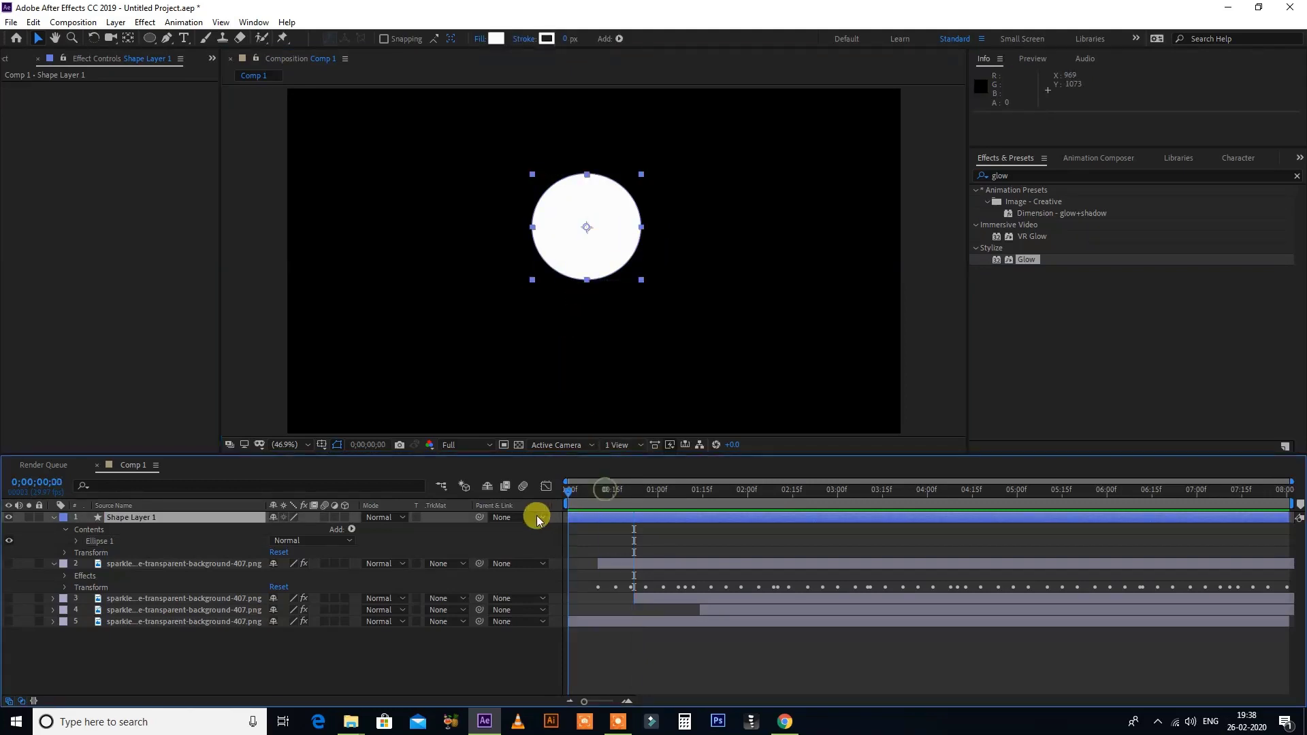
key(s)
click(87, 529)
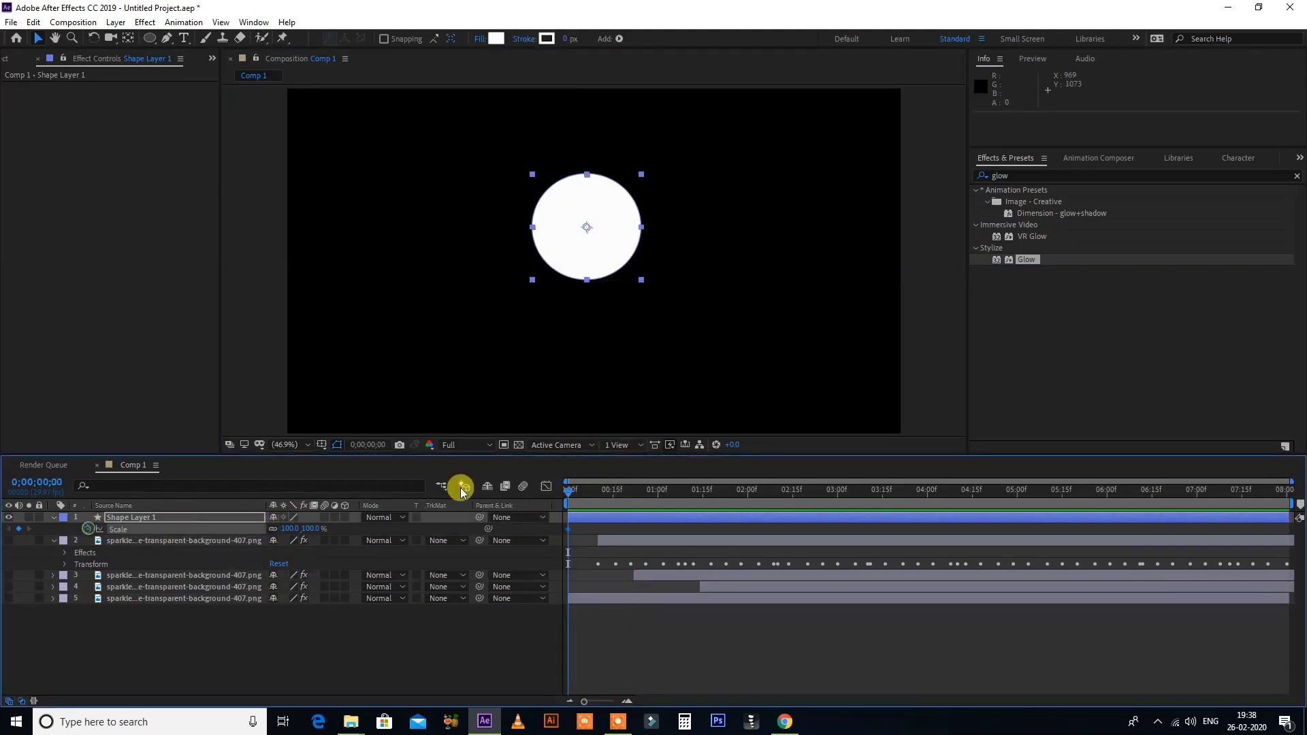
click(615, 497)
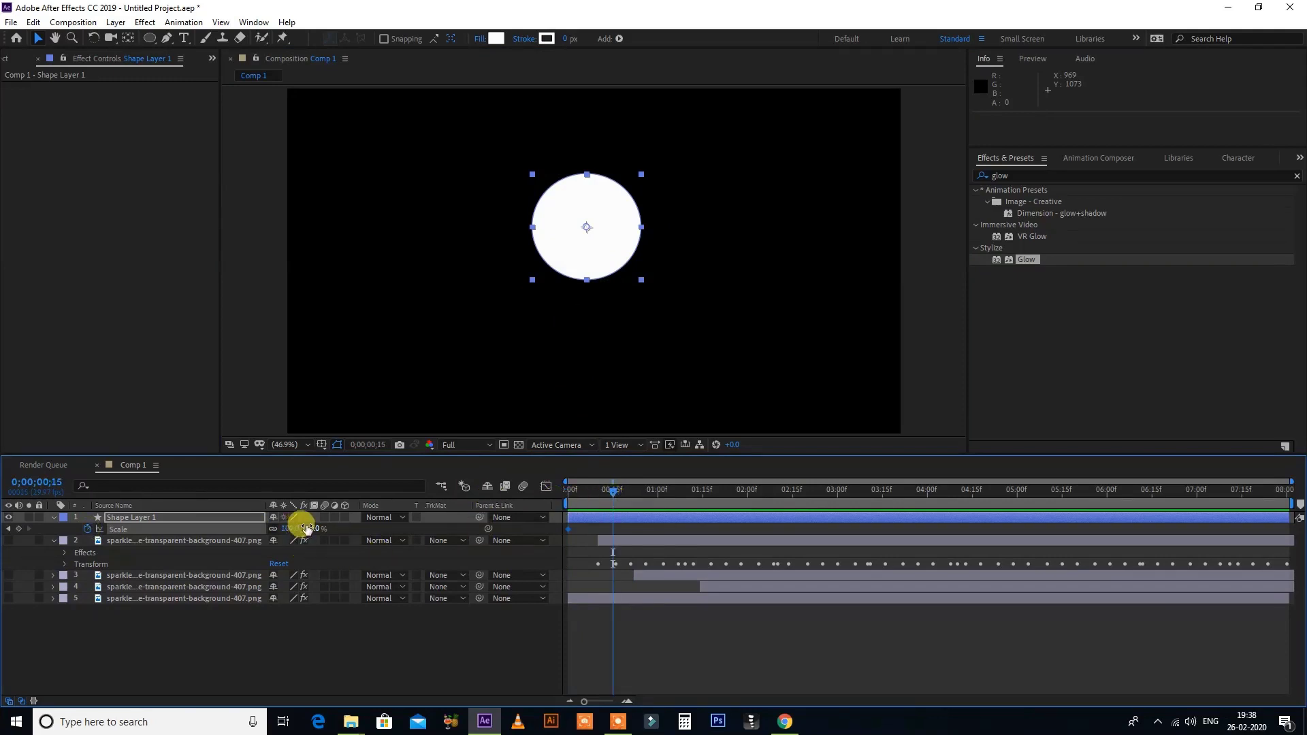
drag(302, 529, 992, 583)
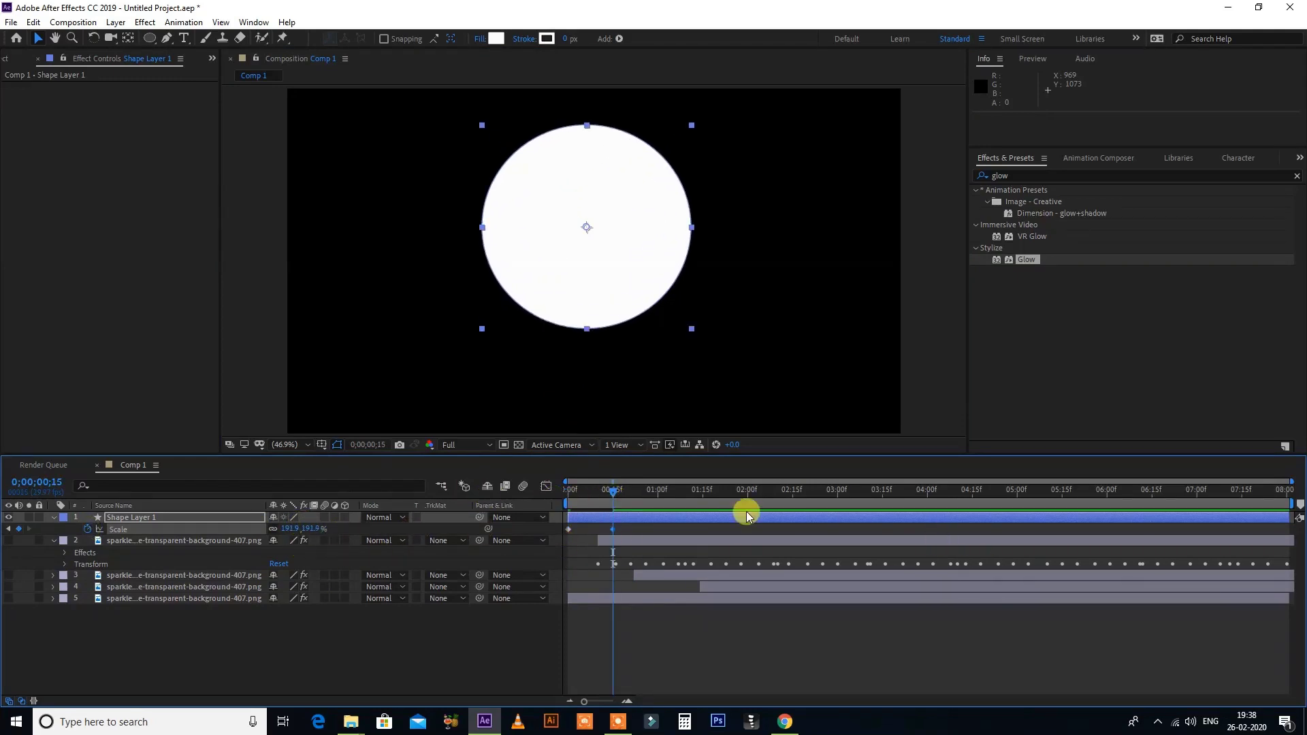
click(655, 490)
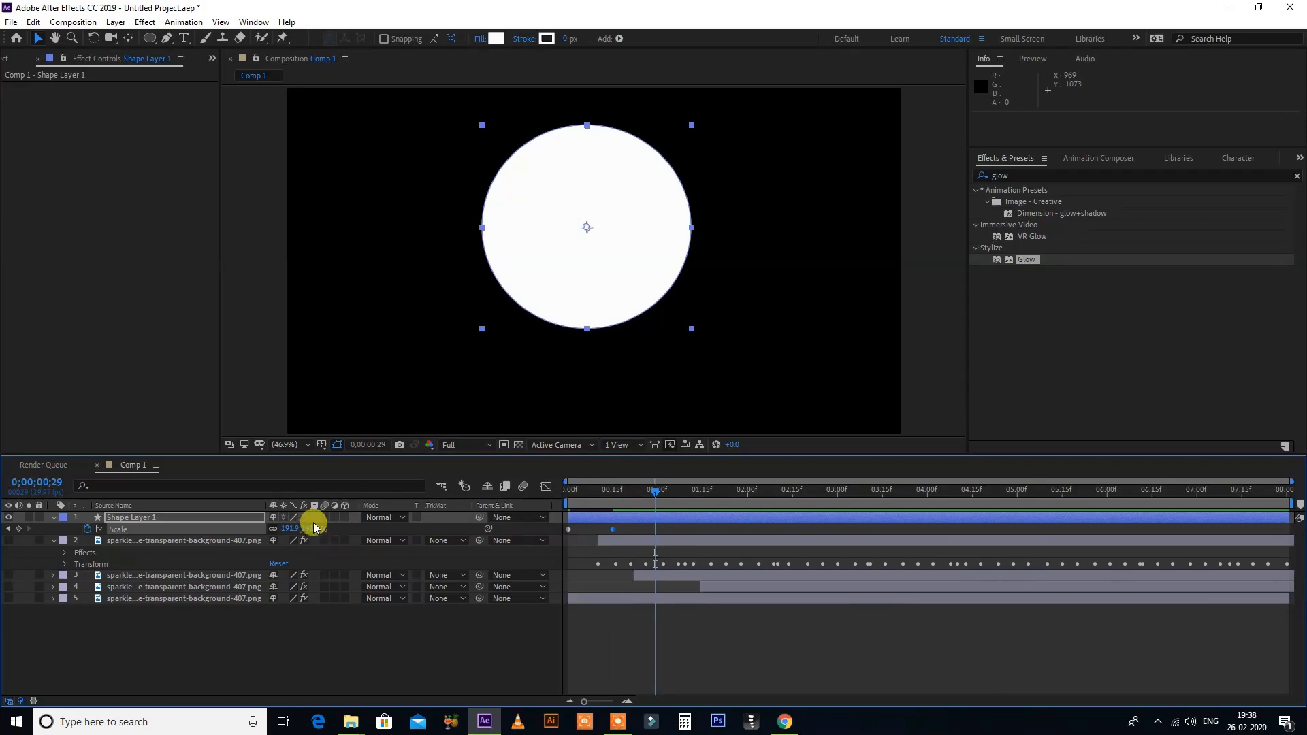
drag(310, 529, 235, 546)
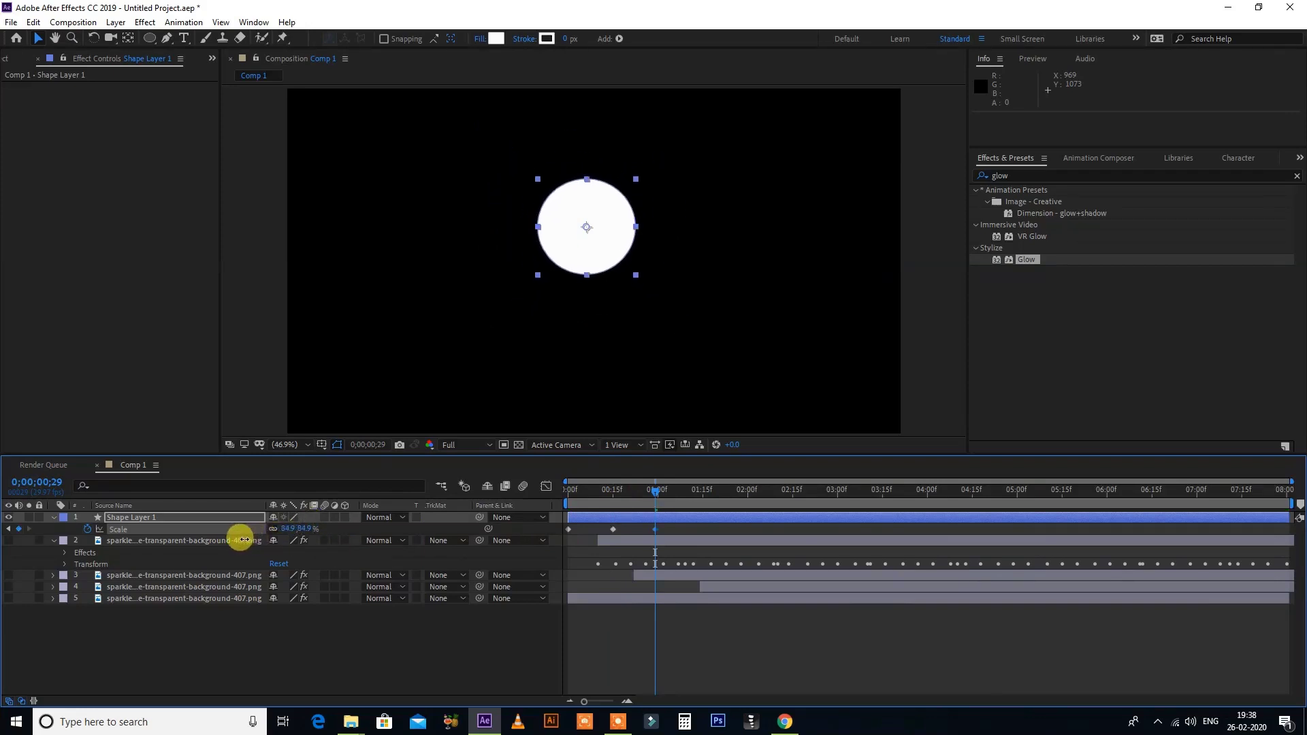
drag(593, 490, 692, 490)
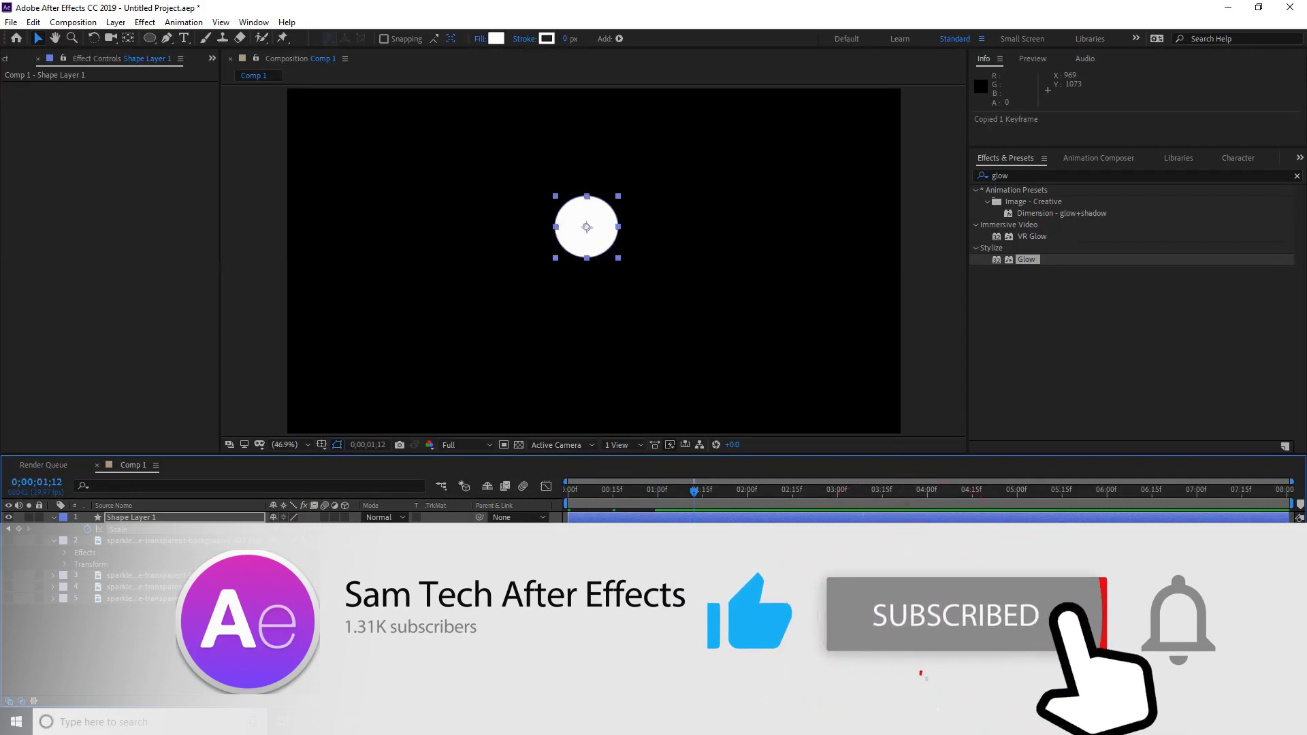
key(ctrl+v)
- End the work area at 0;00;01;12, apply Easy Ease to the Scale keyframes, and preview
key(n)
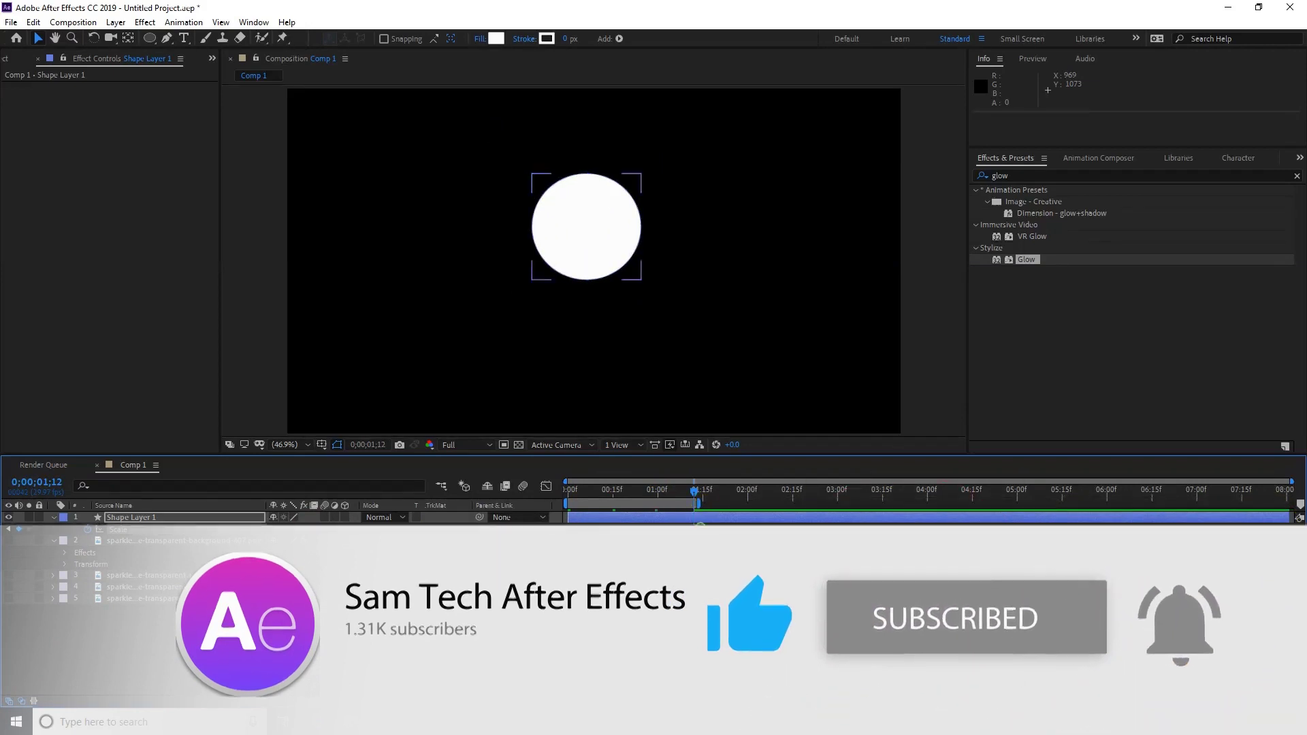
right_click(568, 535)
mouse_move(681, 522)
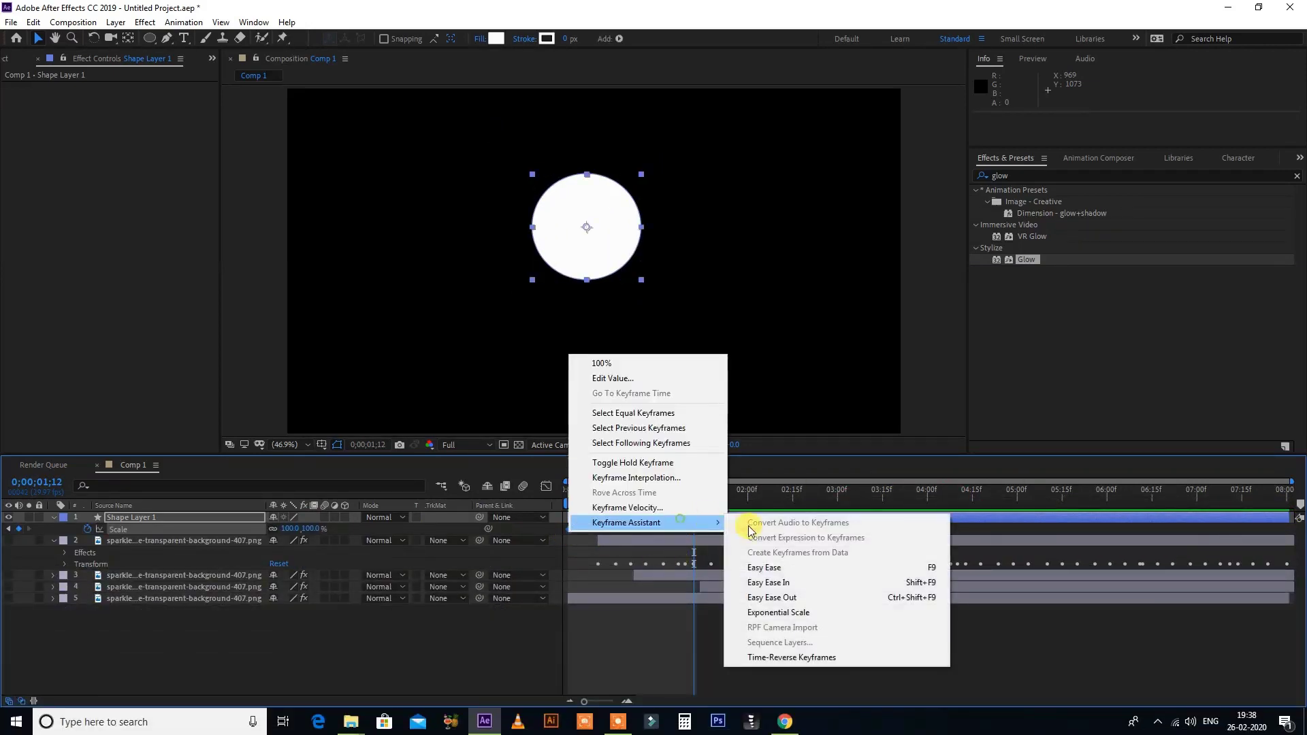
click(766, 571)
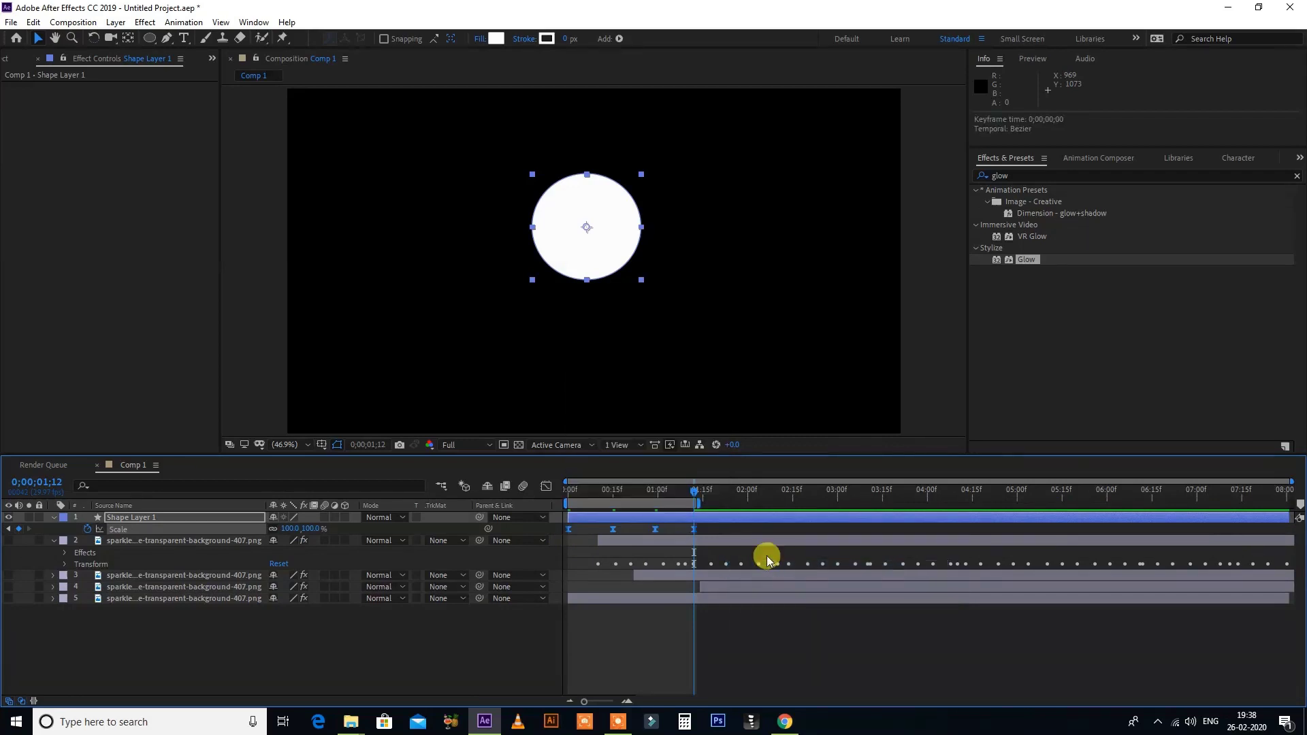
key(space)
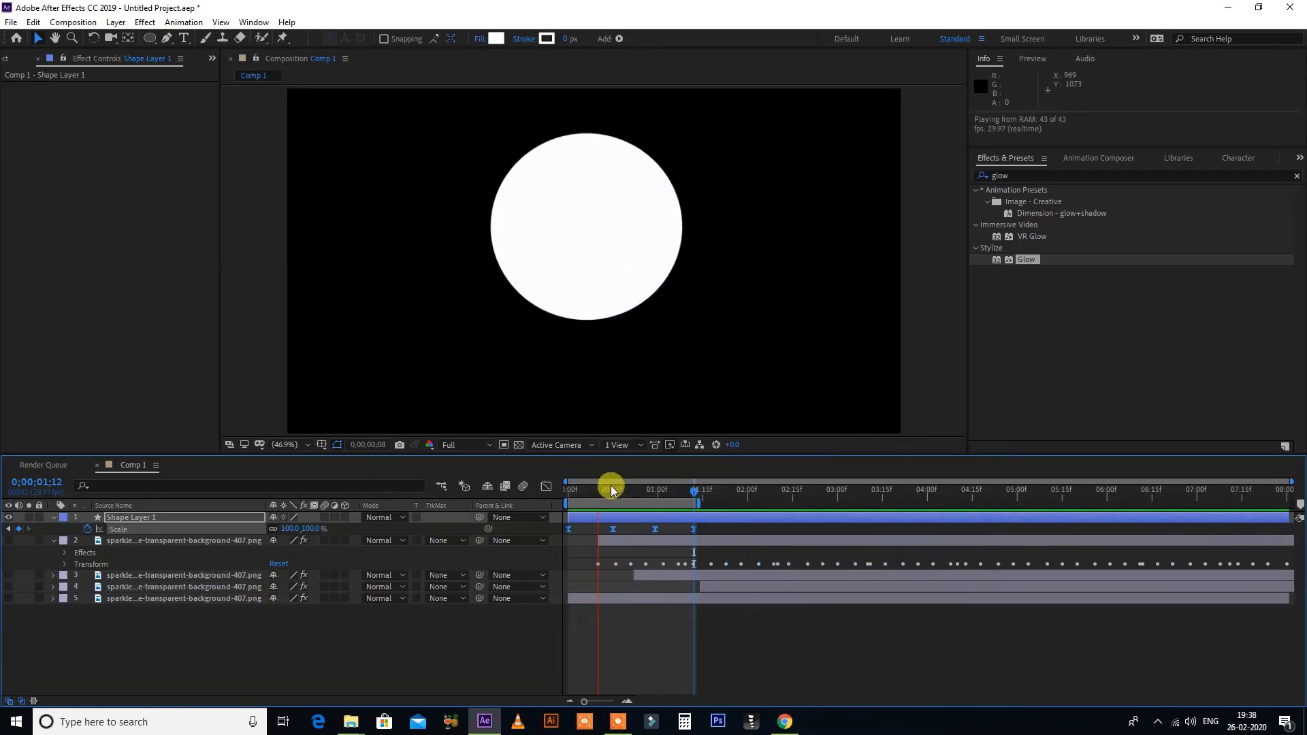
drag(610, 486, 568, 490)
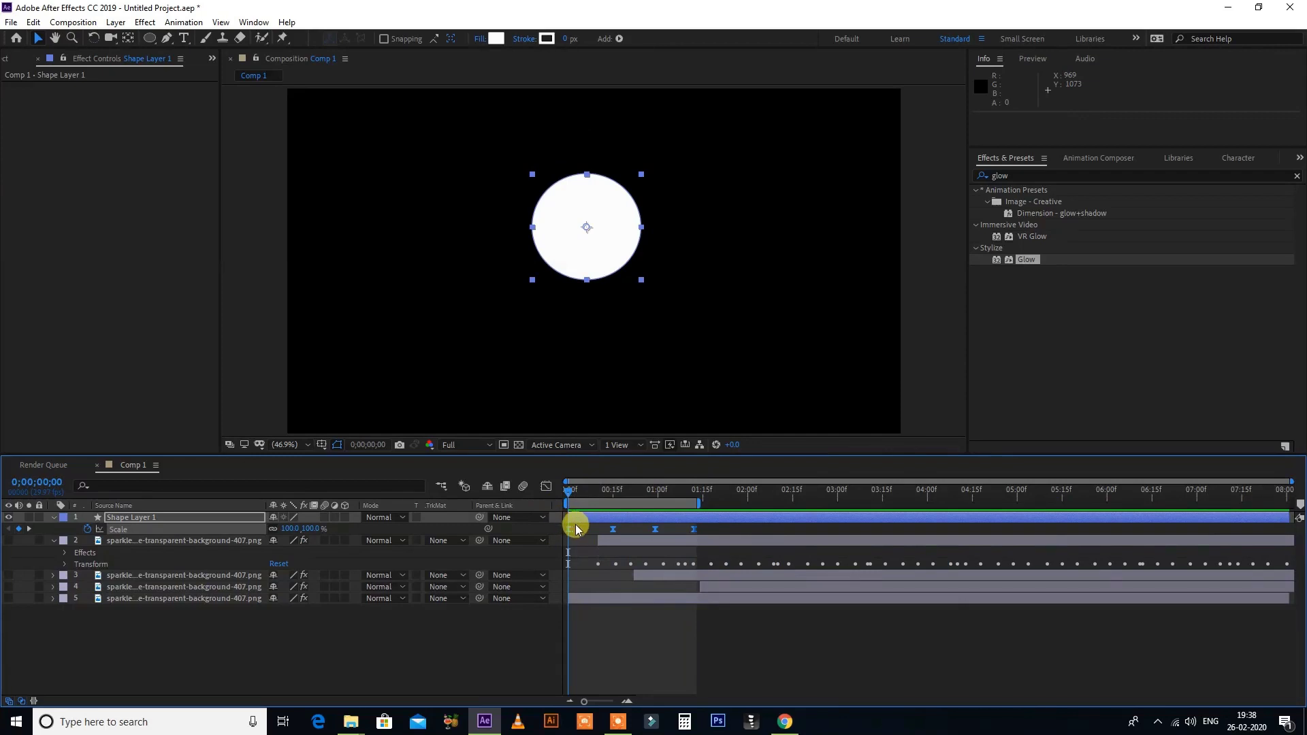
click(572, 528)
mouse_move(571, 491)
mouse_down()
mouse_move(616, 497)
mouse_move(589, 511)
mouse_up()
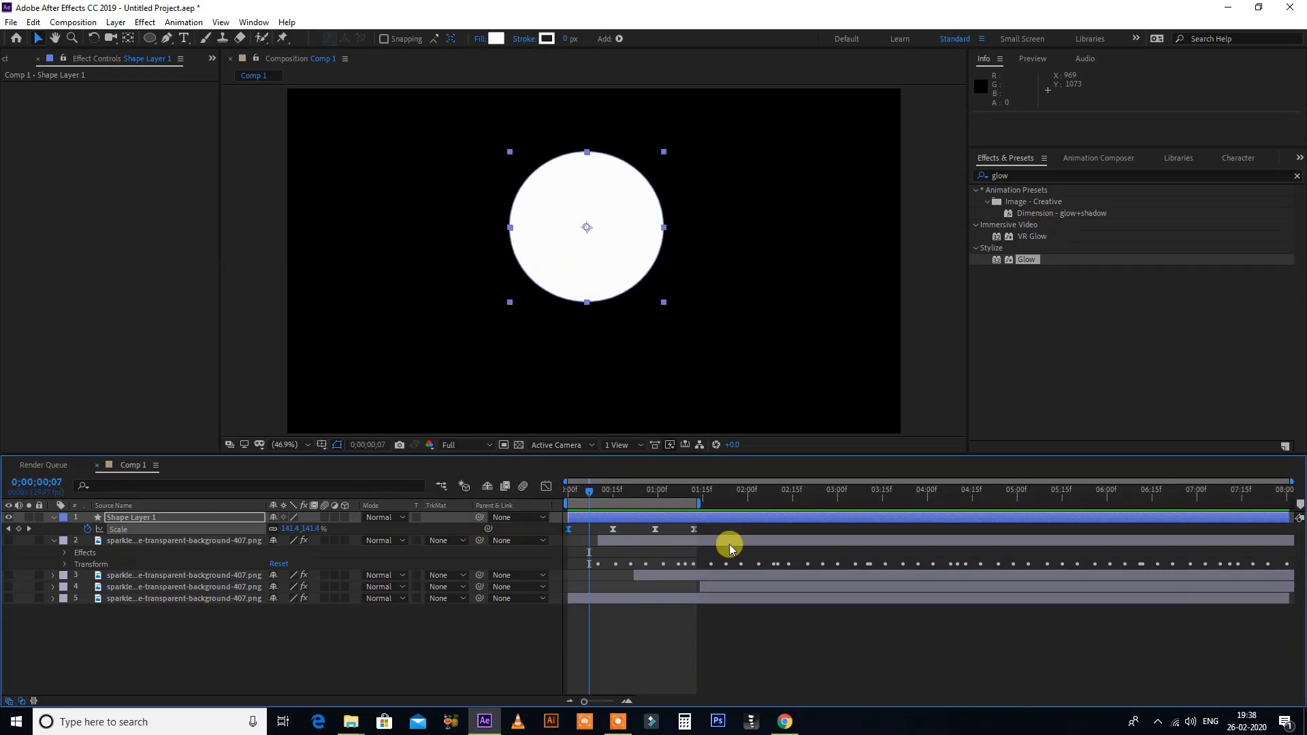
- Turn all Scale keyframes into hold keyframes and check the enlarged circle at 0;00;00;15
drag(726, 528, 536, 540)
right_click(569, 529)
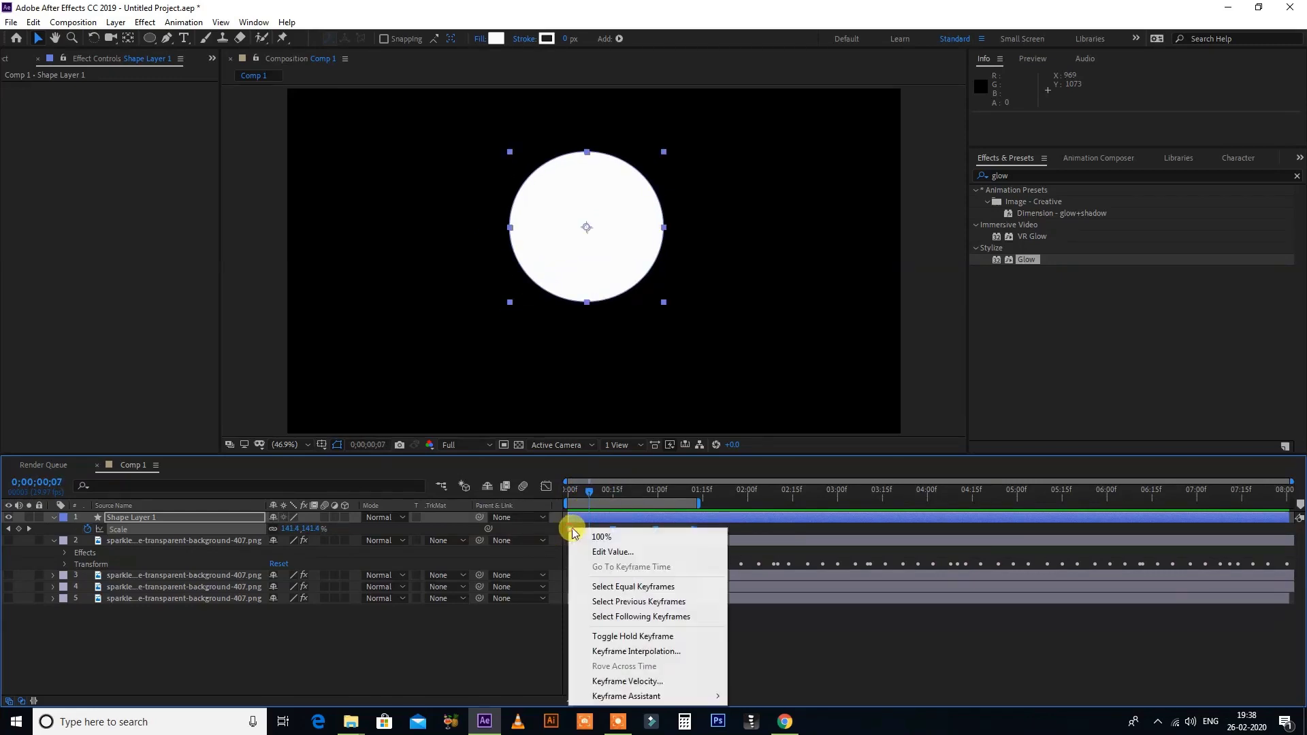
click(632, 636)
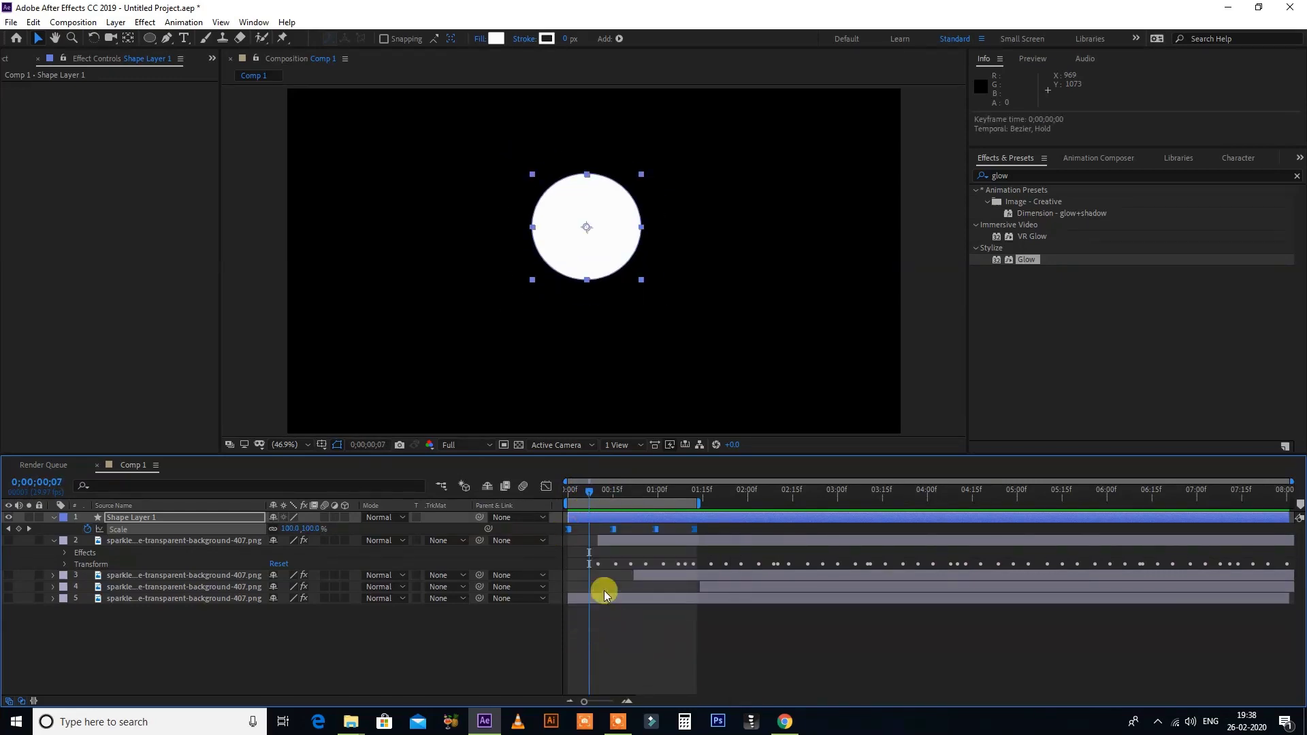
drag(584, 489, 565, 499)
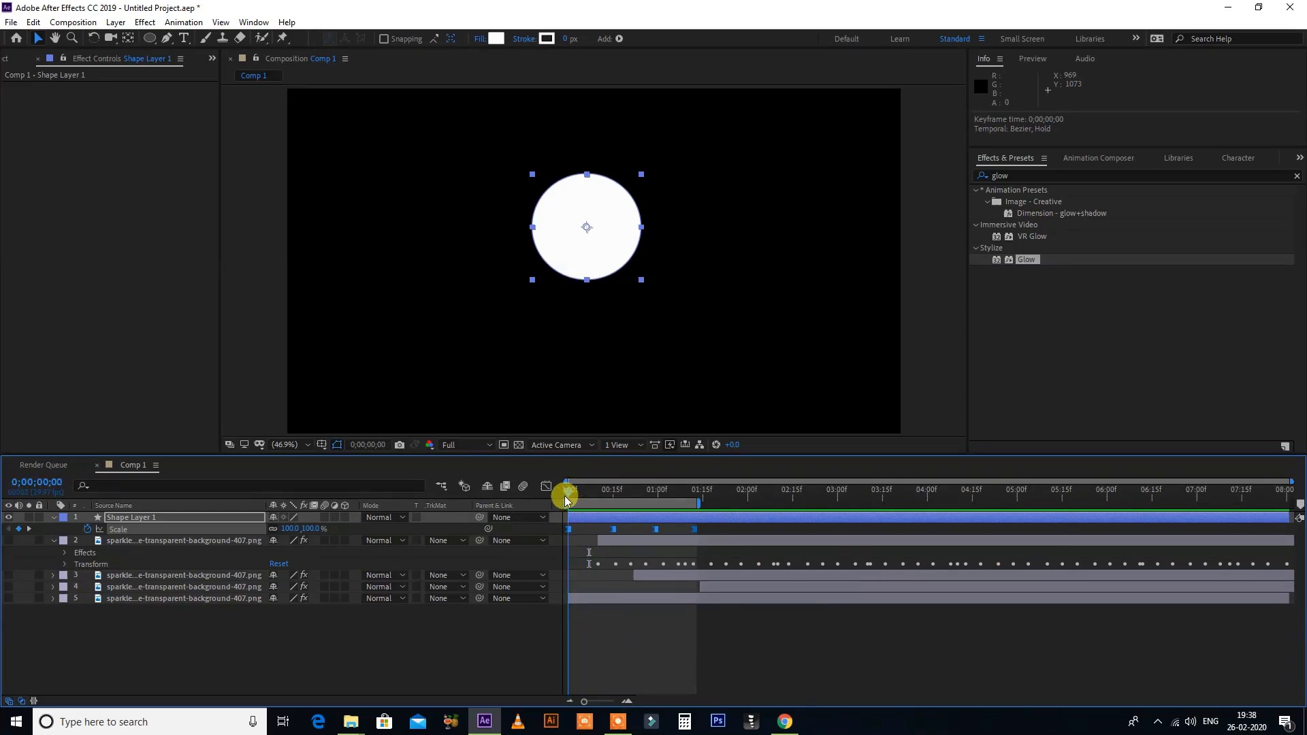
click(581, 535)
click(558, 529)
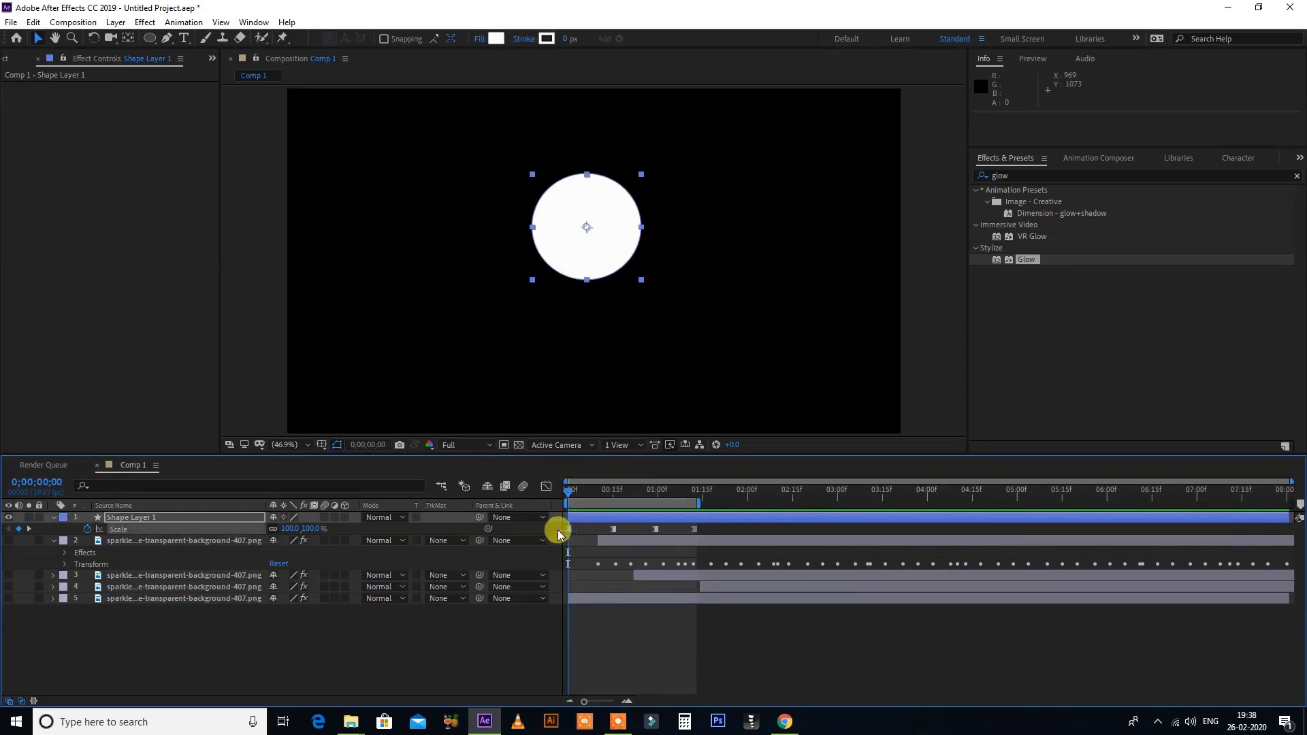
click(612, 491)
mouse_move(612, 491)
mouse_down()
mouse_move(689, 500)
mouse_move(666, 501)
mouse_up()
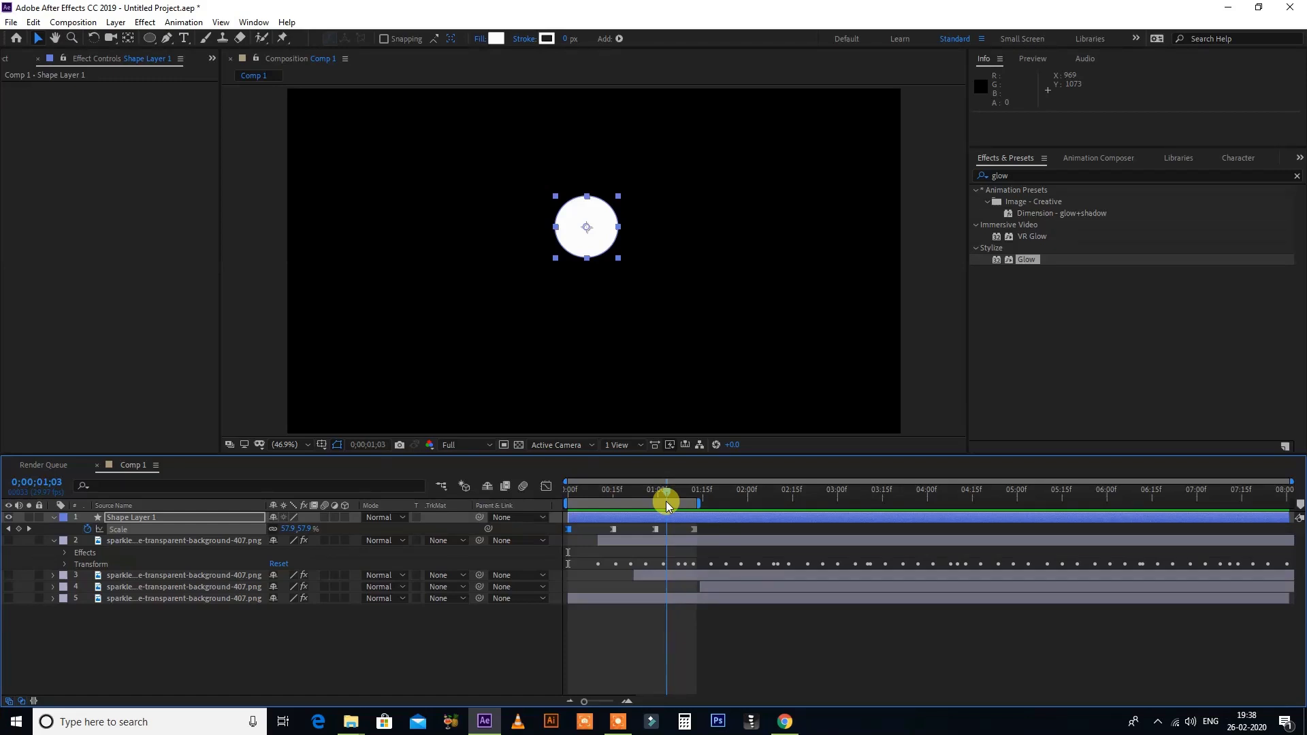
mouse_move(666, 501)
mouse_down()
mouse_move(586, 496)
mouse_move(606, 499)
mouse_up()
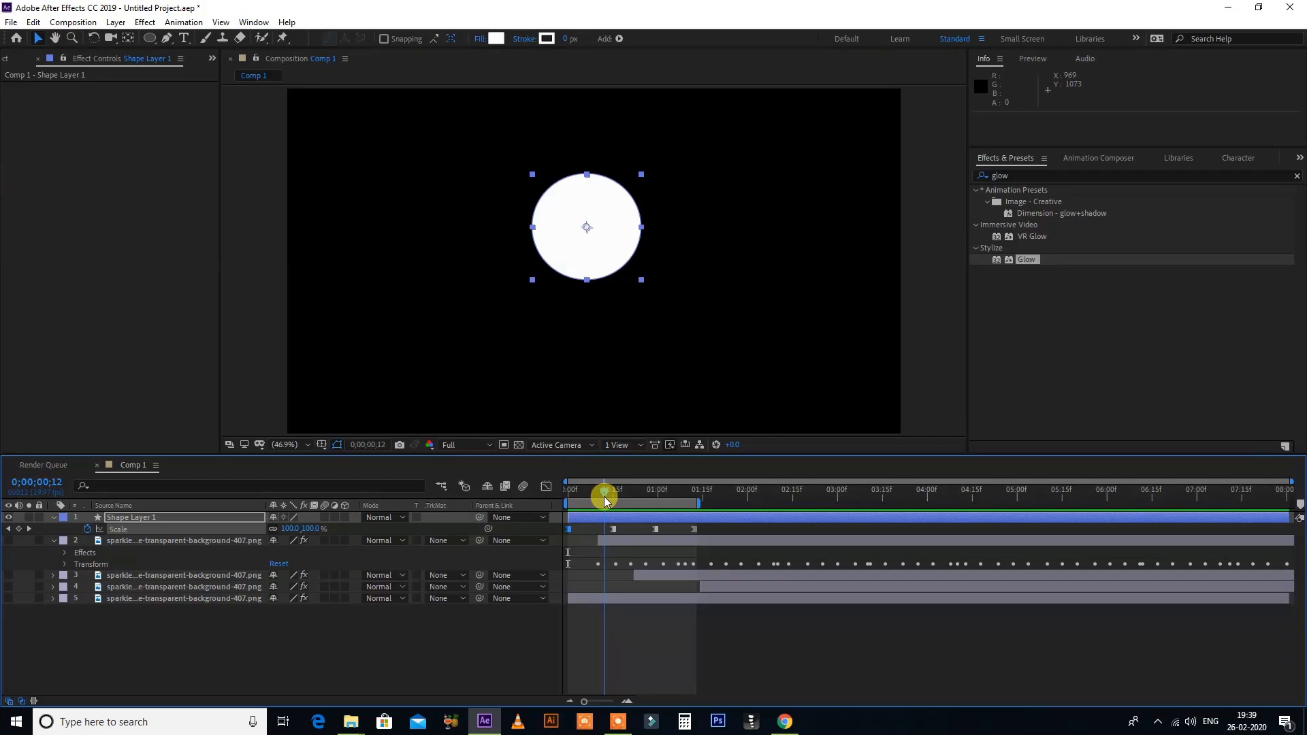
mouse_move(605, 499)
mouse_down()
mouse_move(665, 498)
mouse_move(552, 507)
mouse_up()
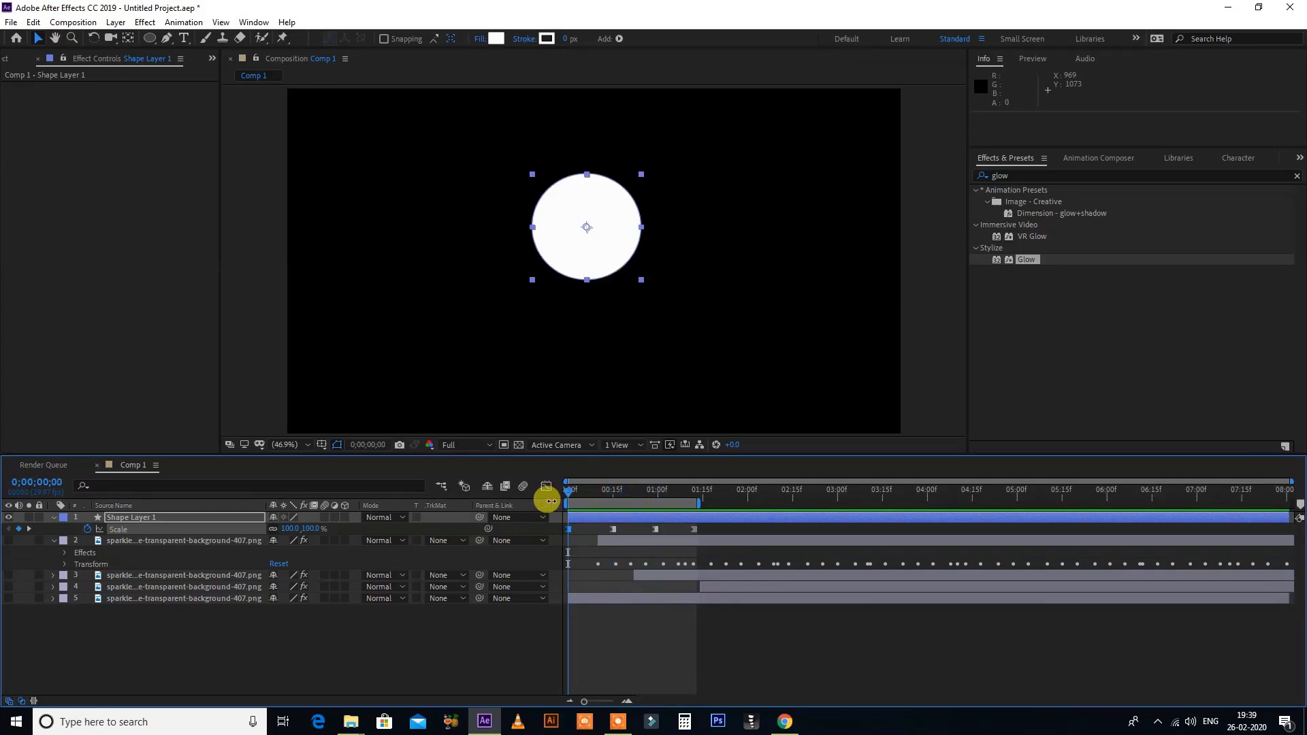
key(space)
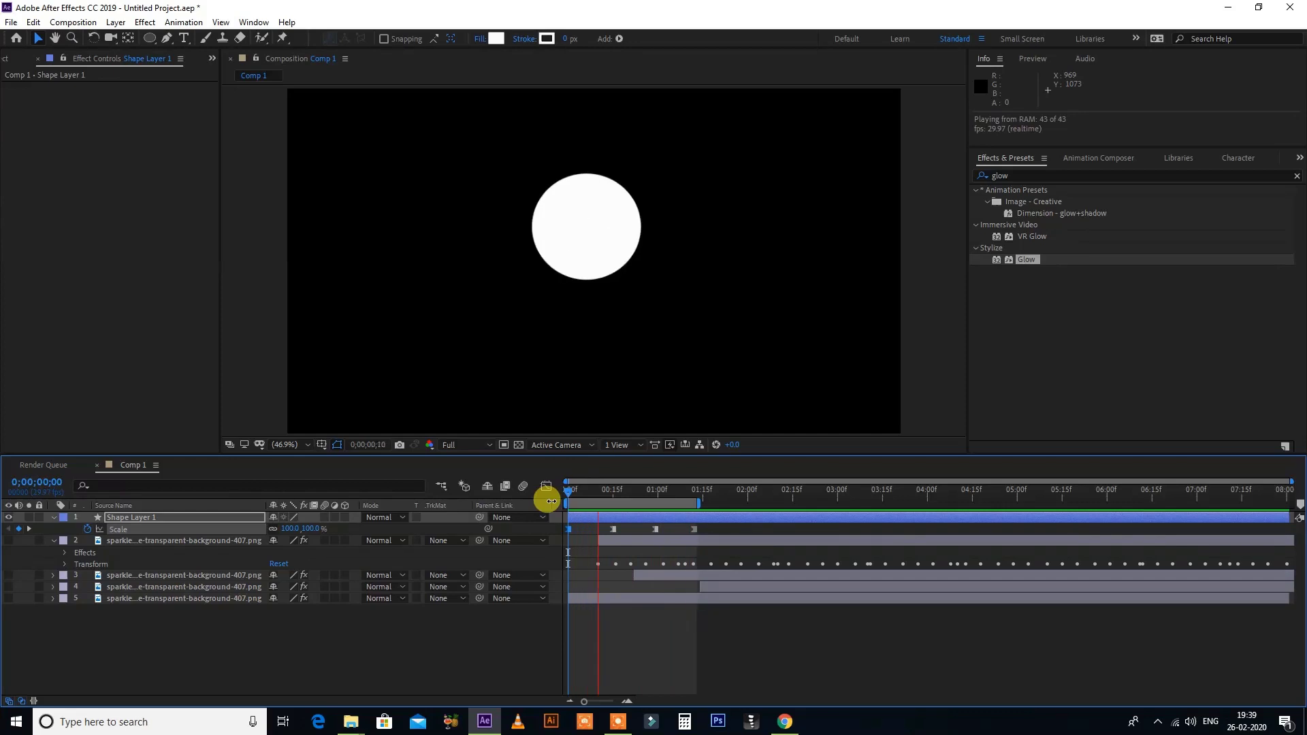
key(space)
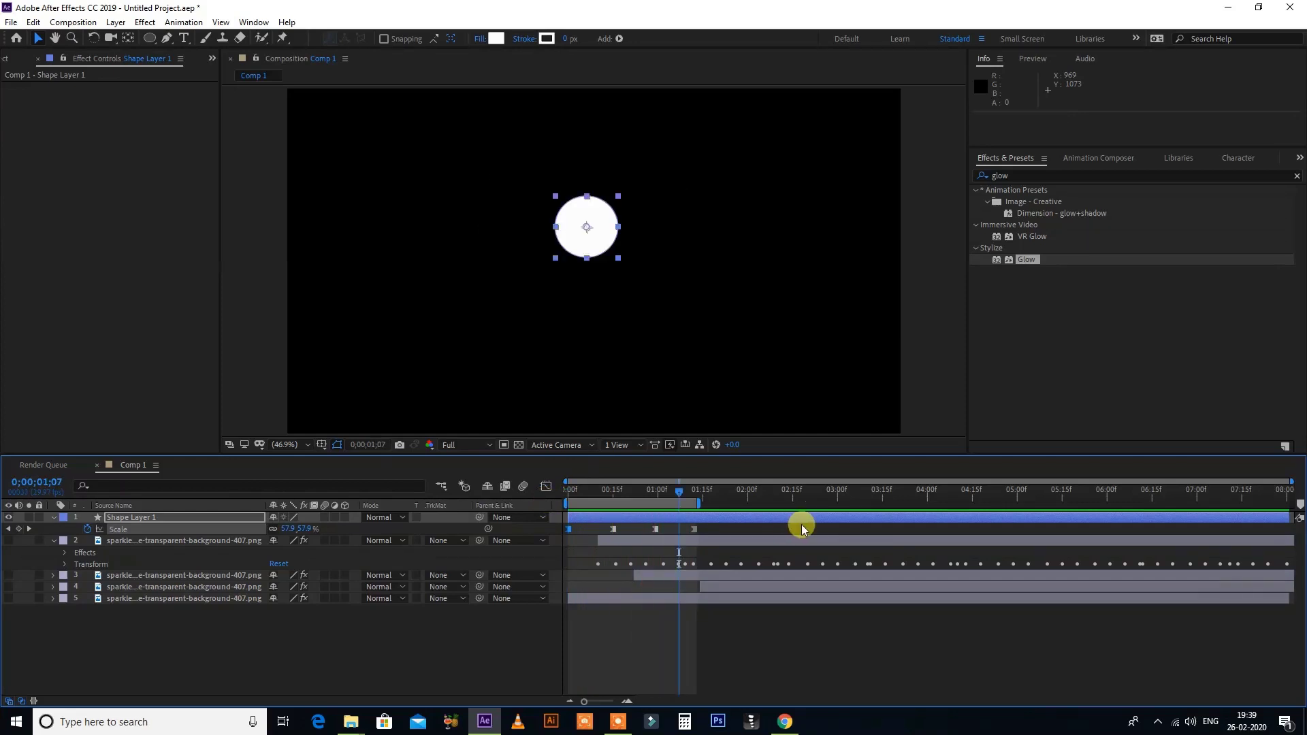
drag(676, 489, 550, 500)
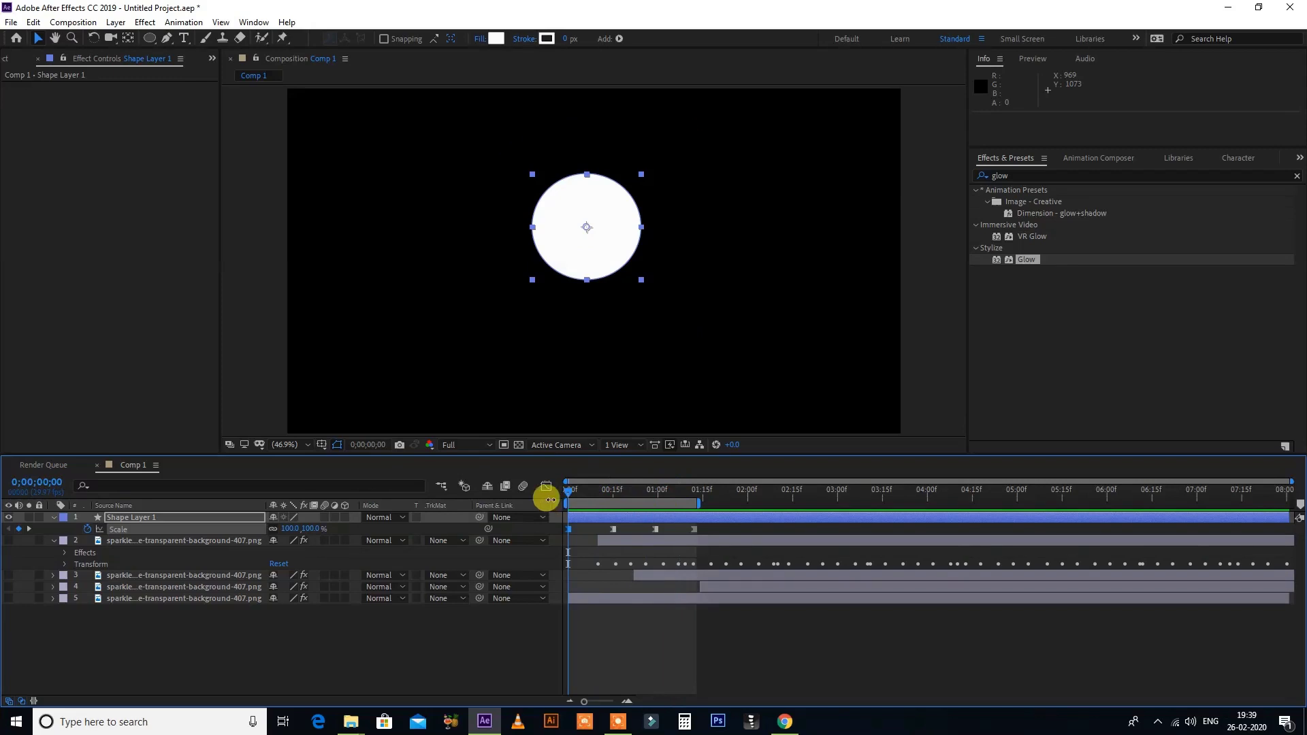
key(space)
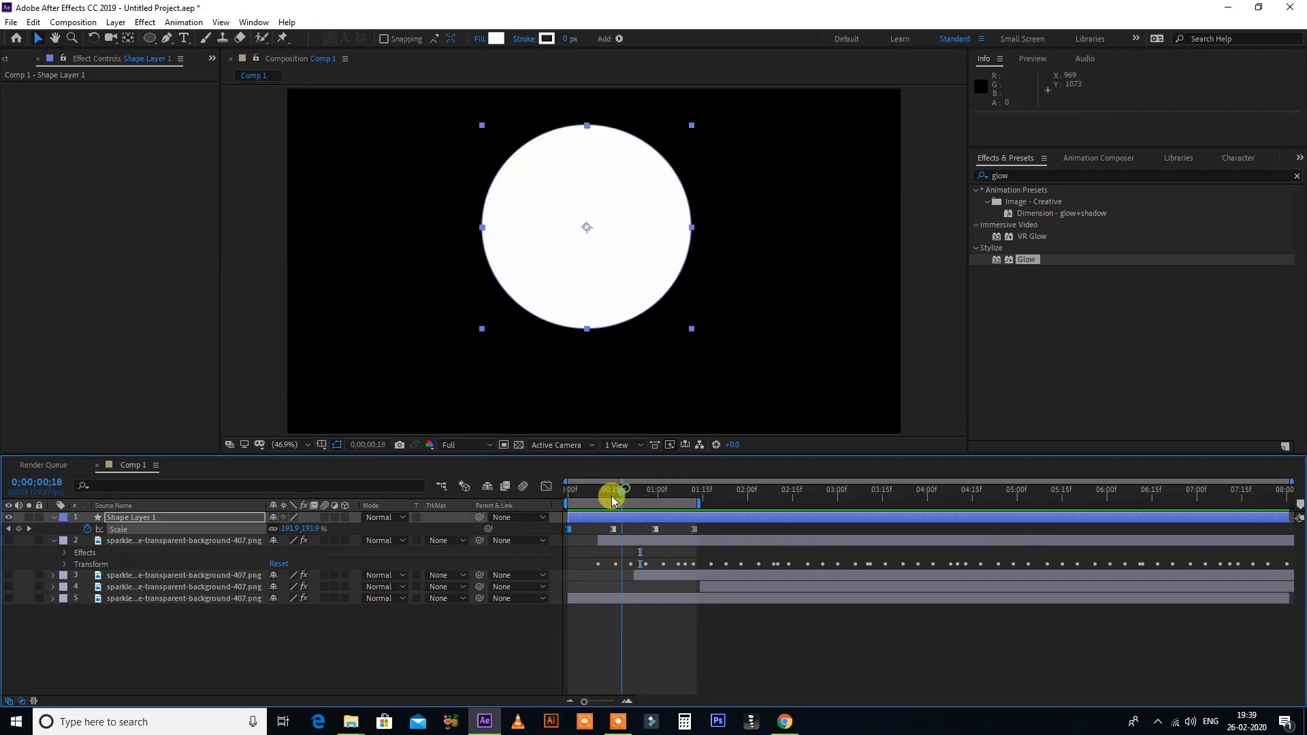
drag(610, 493, 558, 516)
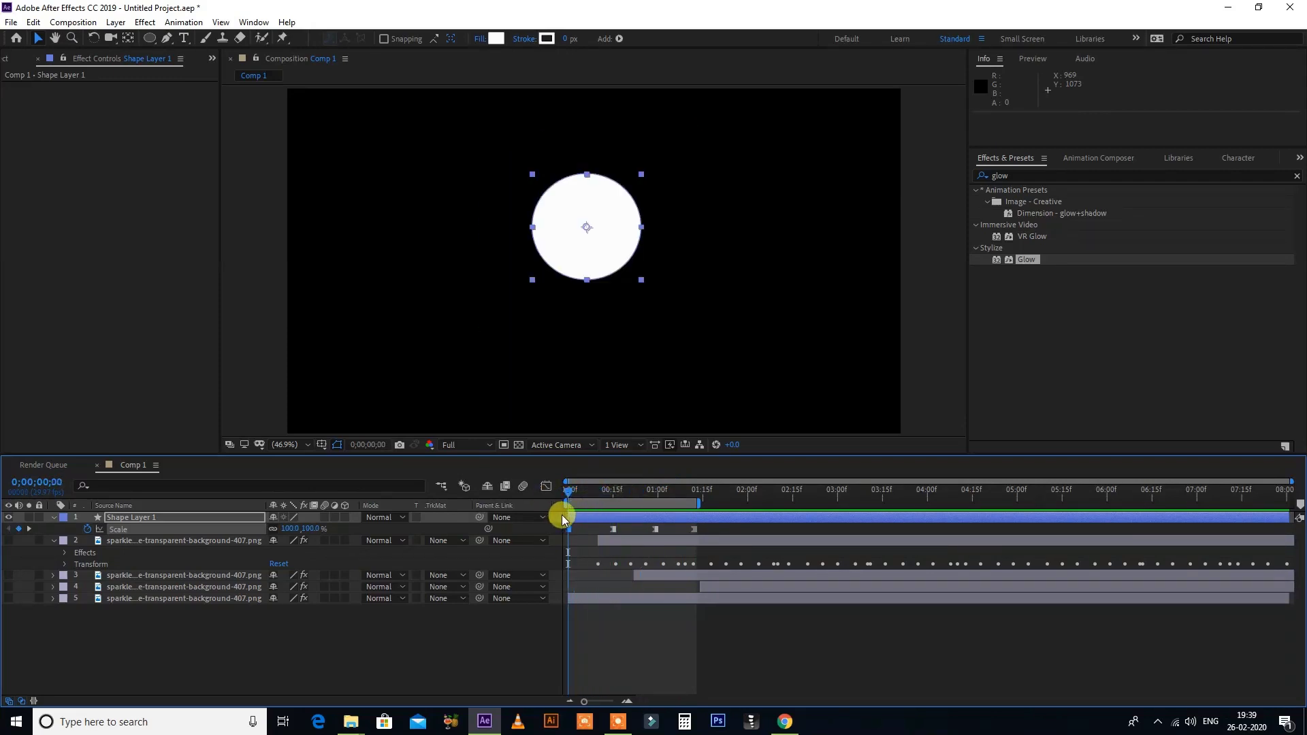